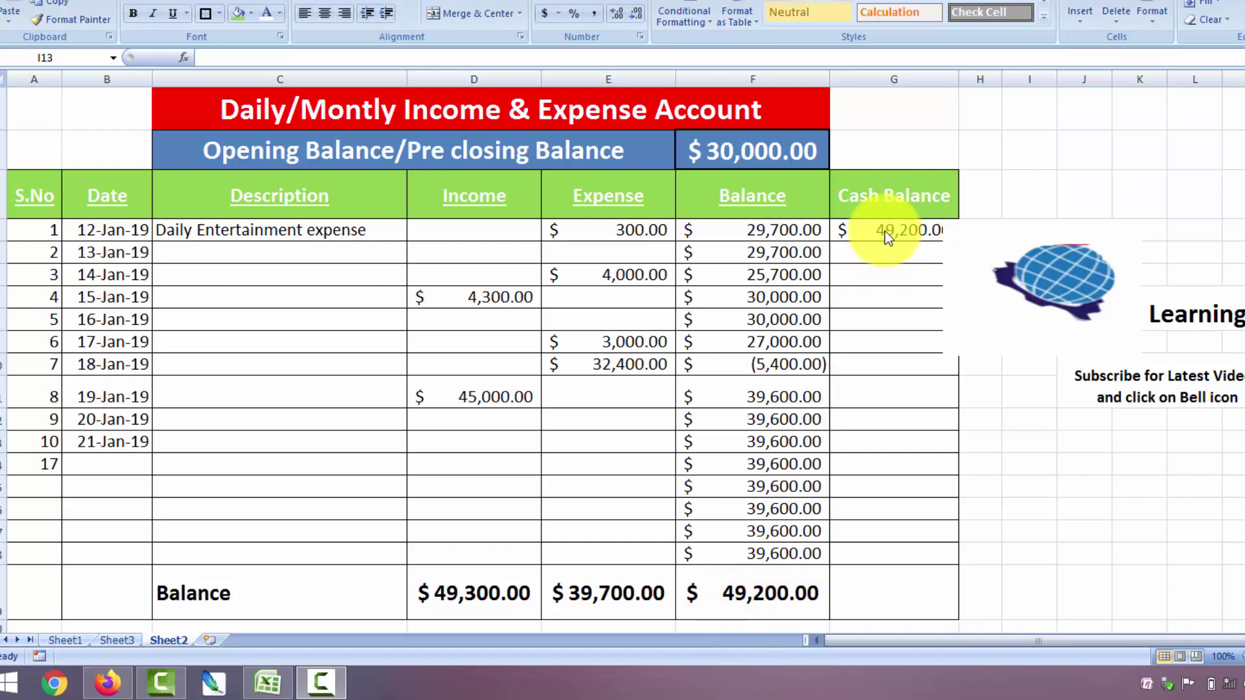
{"action": "left_click", "coordinate": [765, 230]}
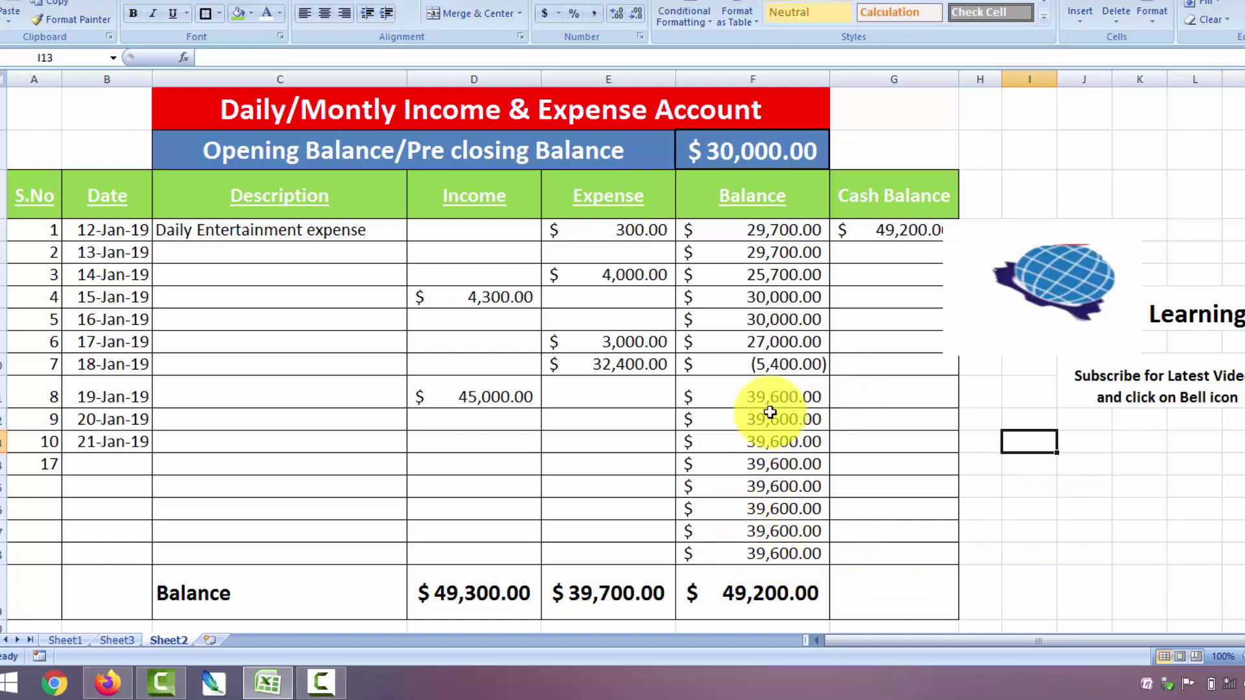
{"action": "double_click", "coordinate": [958, 76]}
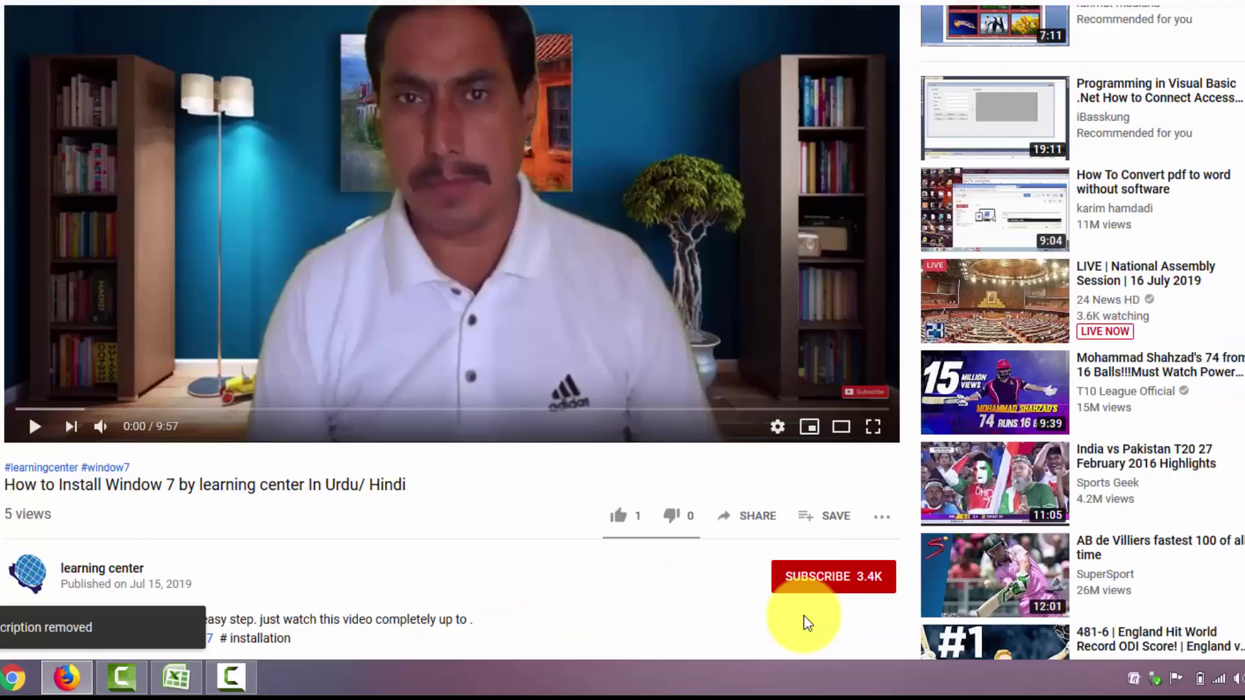
{"action": "left_click", "coordinate": [810, 578]}
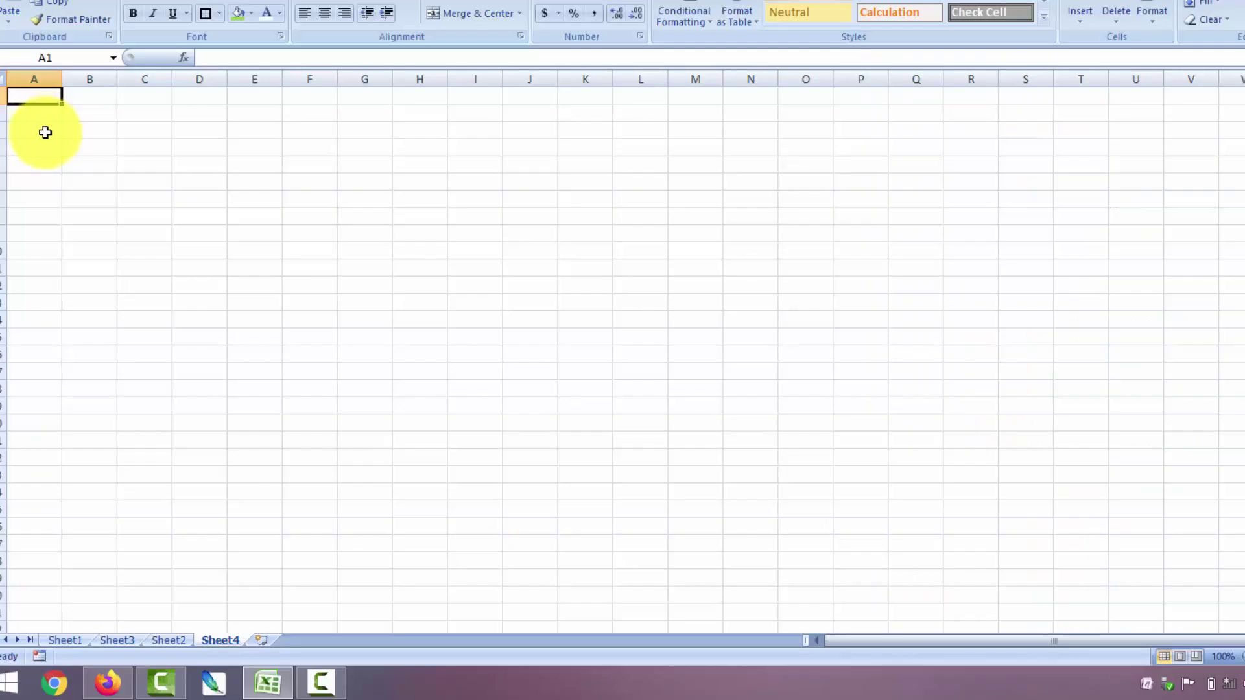
- Enter the column headings S.No, Date and Description in cells A3 to C3 of the blank Sheet4
{"action": "left_click", "coordinate": [45, 132]}
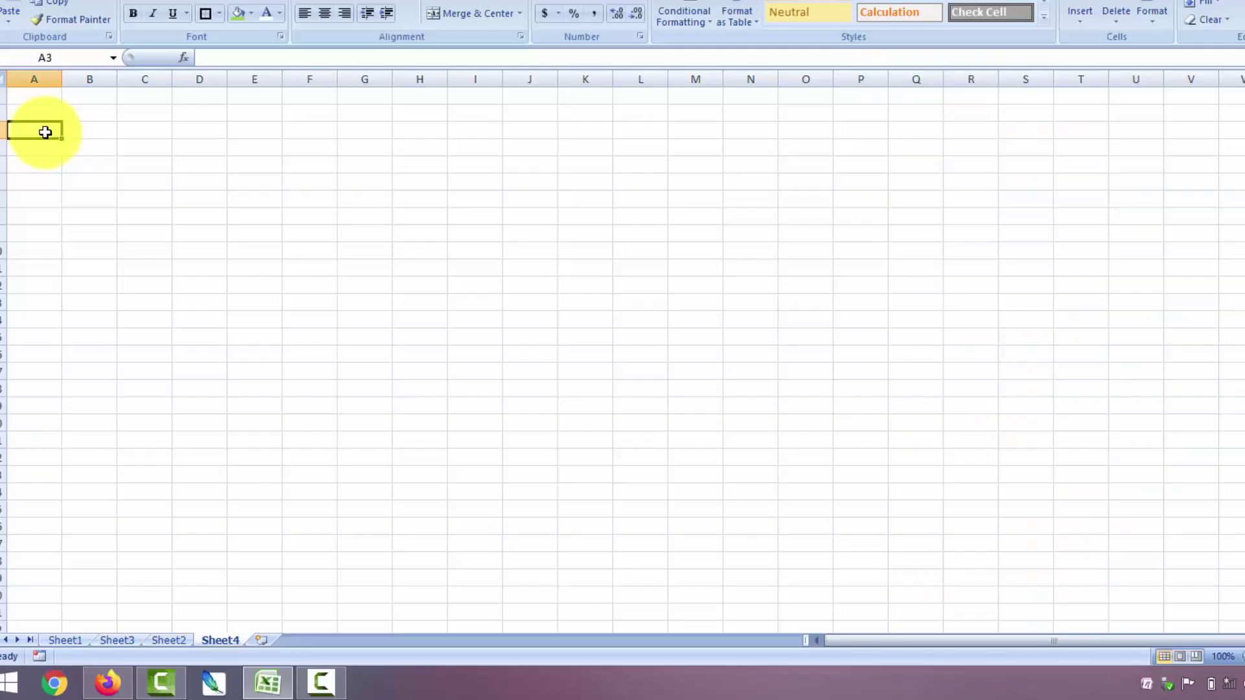
{"action": "type", "text": "S"}
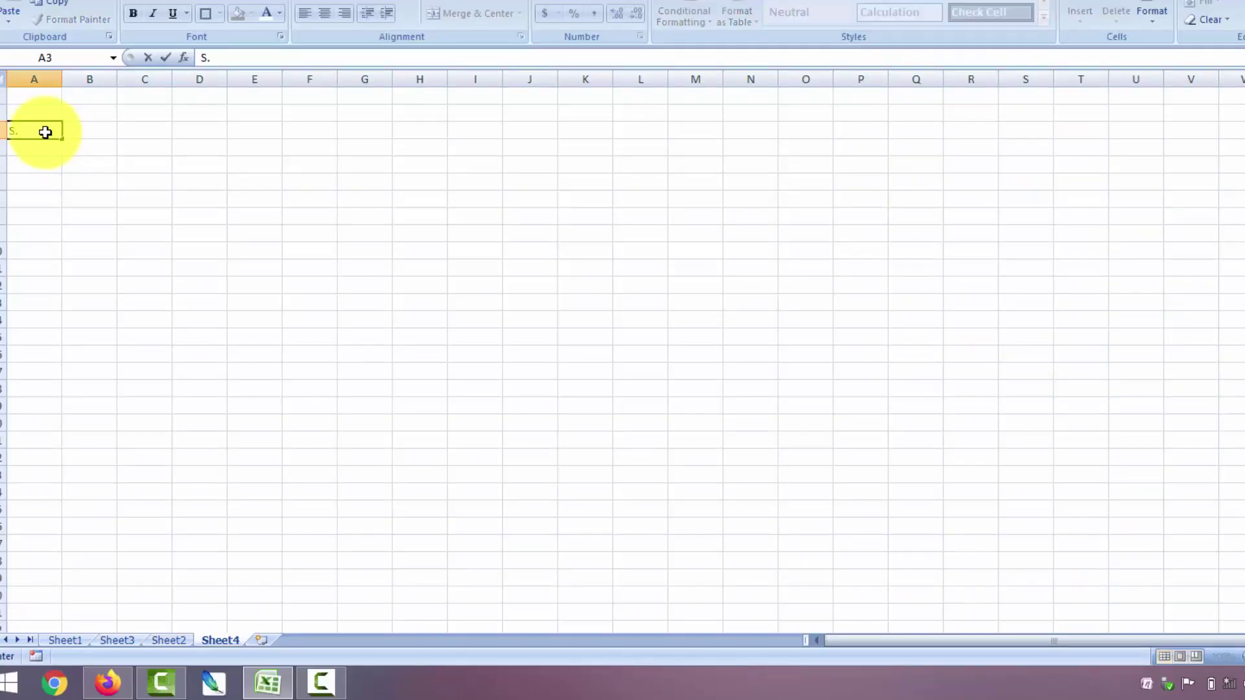
{"action": "type", "text": ".No"}
{"action": "key", "text": "Tab"}
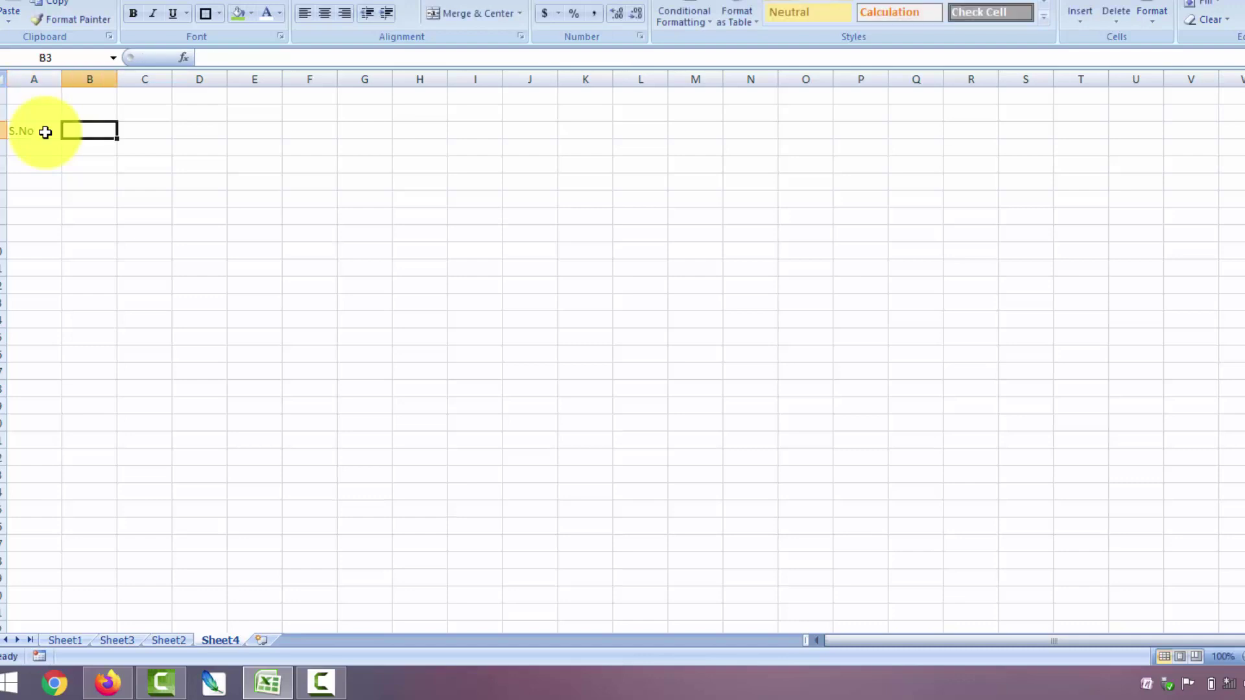
{"action": "type", "text": "S"}
{"action": "key", "text": "BackSpace"}
{"action": "type", "text": "Date"}
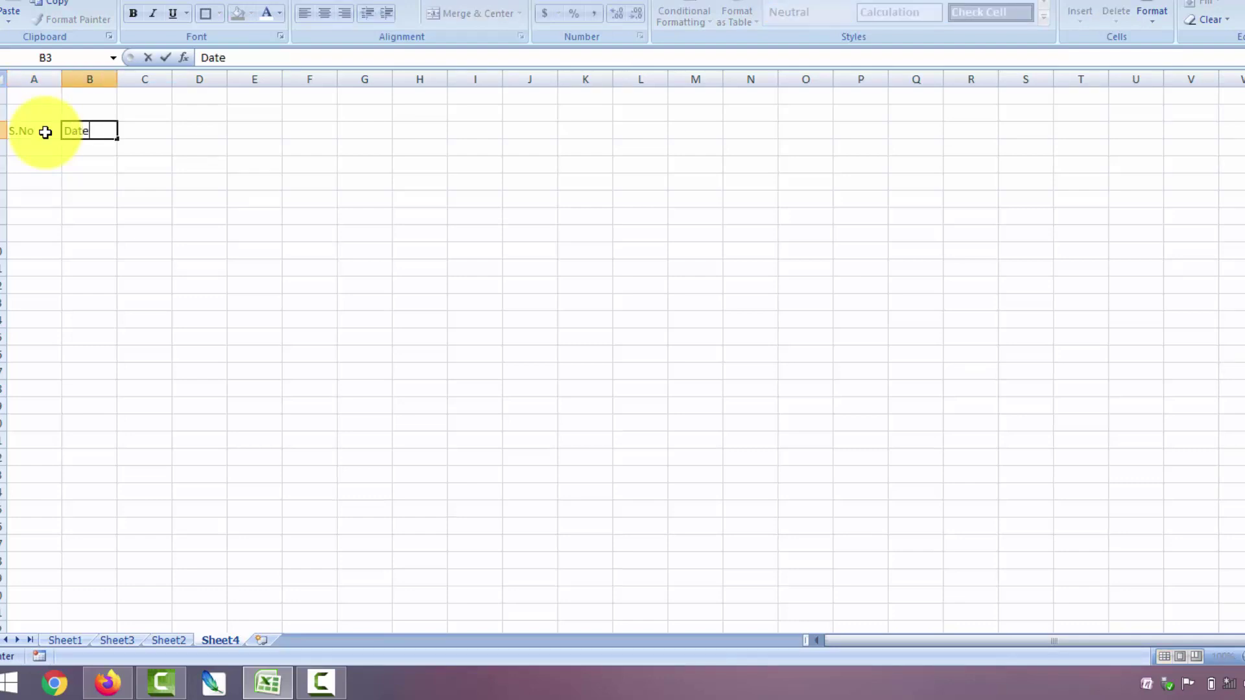
{"action": "key", "text": "Tab"}
{"action": "type", "text": "Descript"}
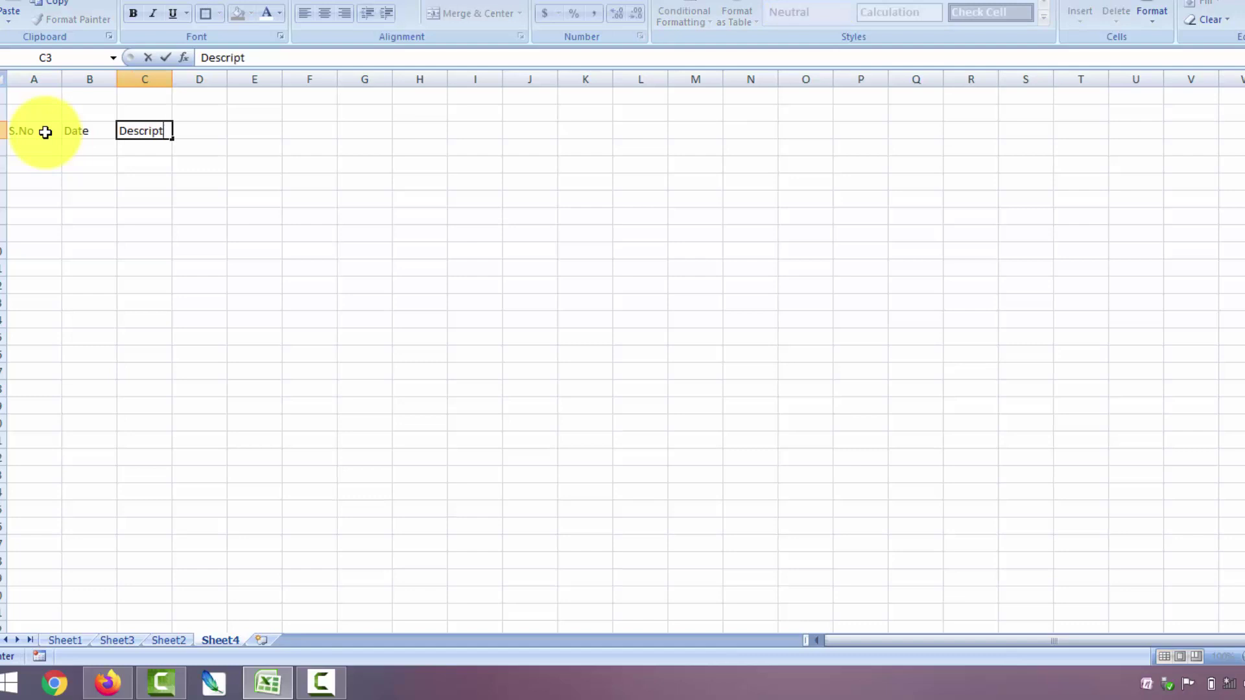
{"action": "type", "text": "ion"}
{"action": "key", "text": "Tab"}
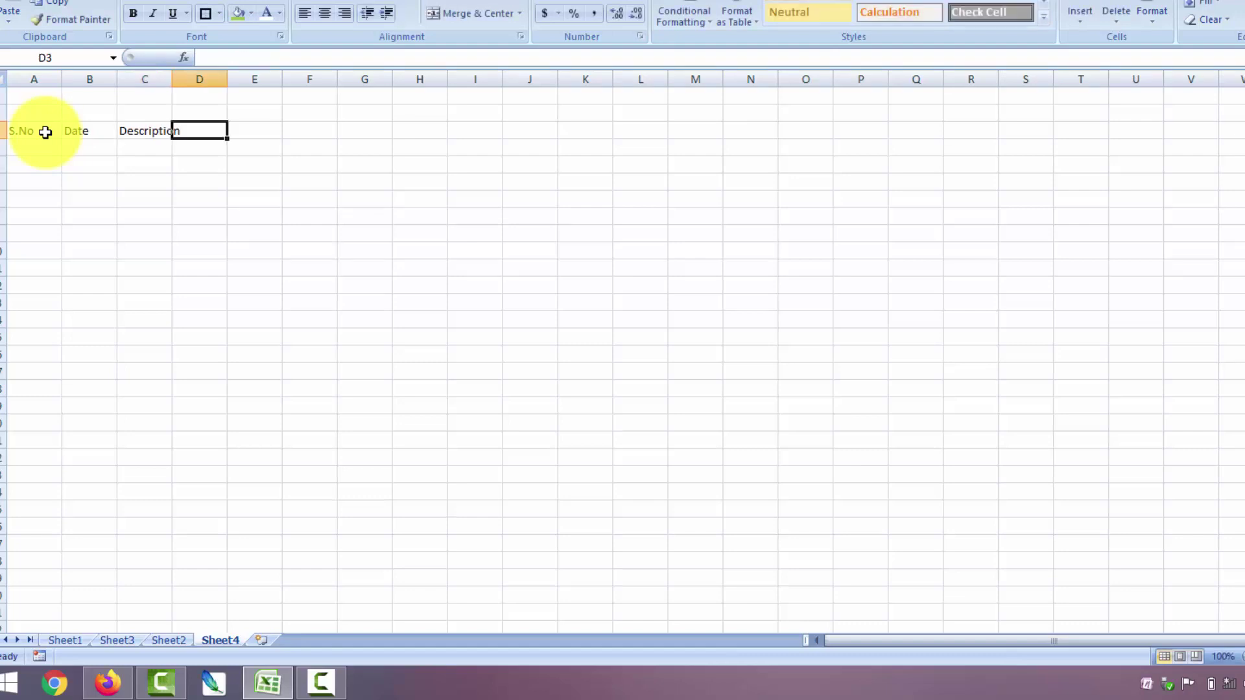
- Add the headings Income, Expense and Balance in cells D3 to F3
{"action": "type", "text": "Income"}
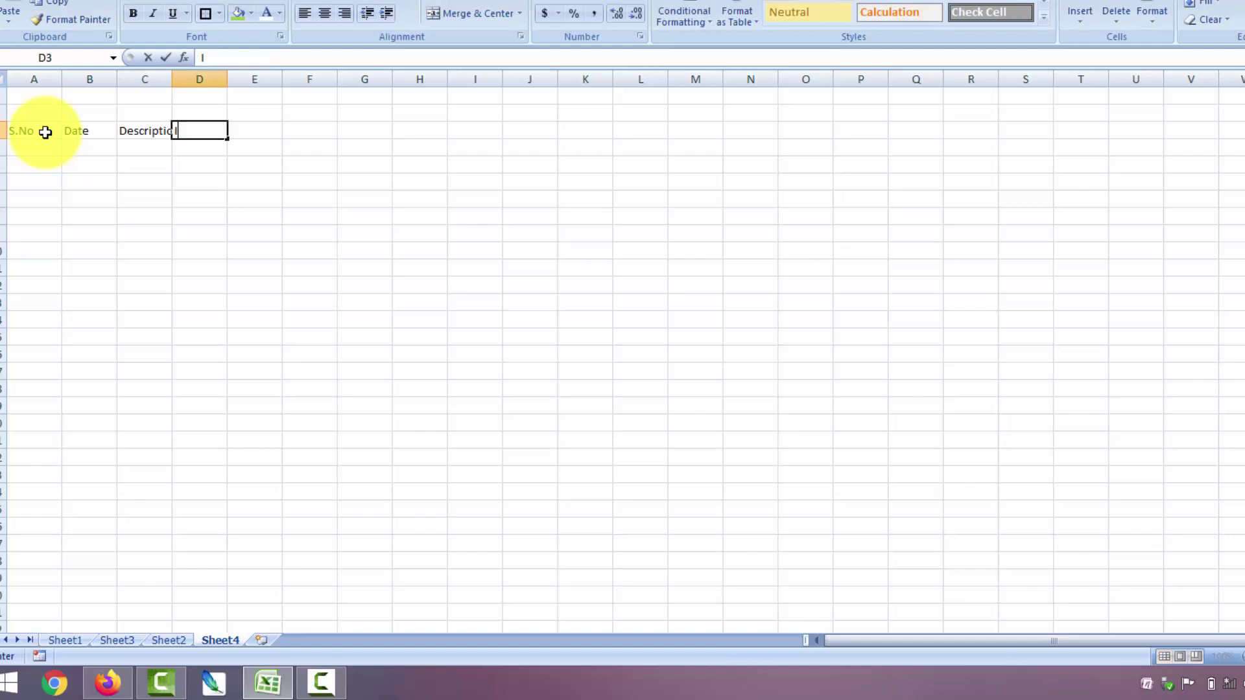
{"action": "key", "text": "Tab"}
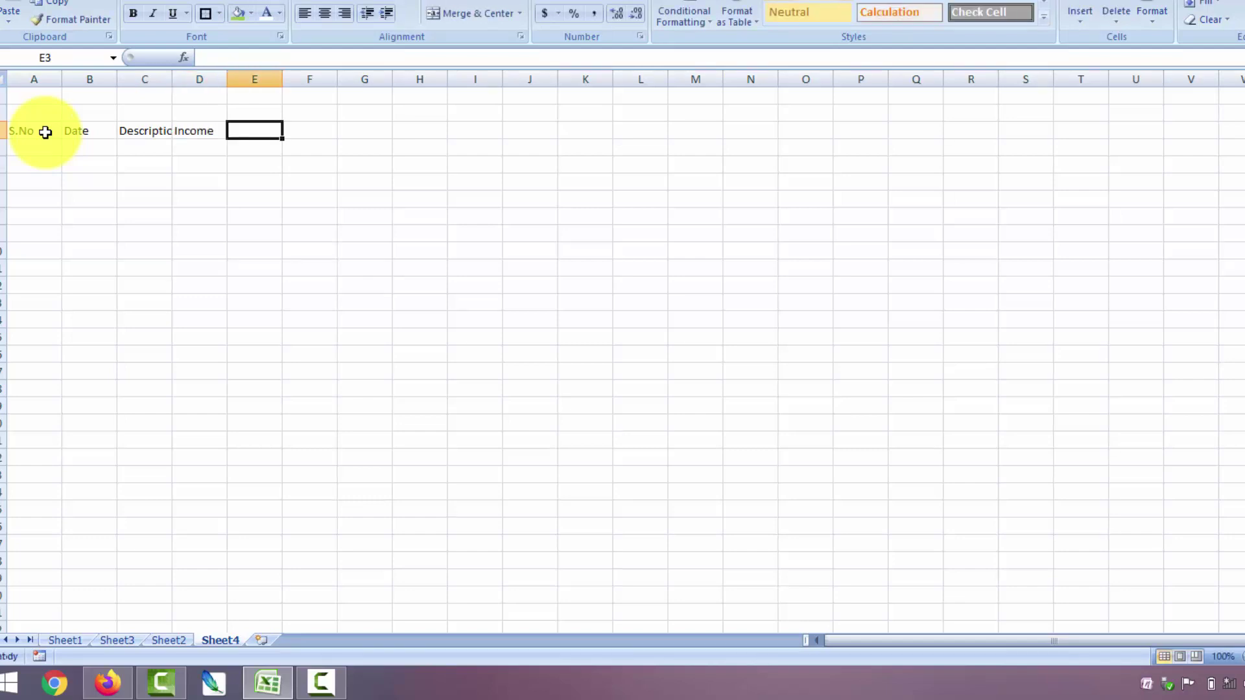
{"action": "type", "text": "Exp"}
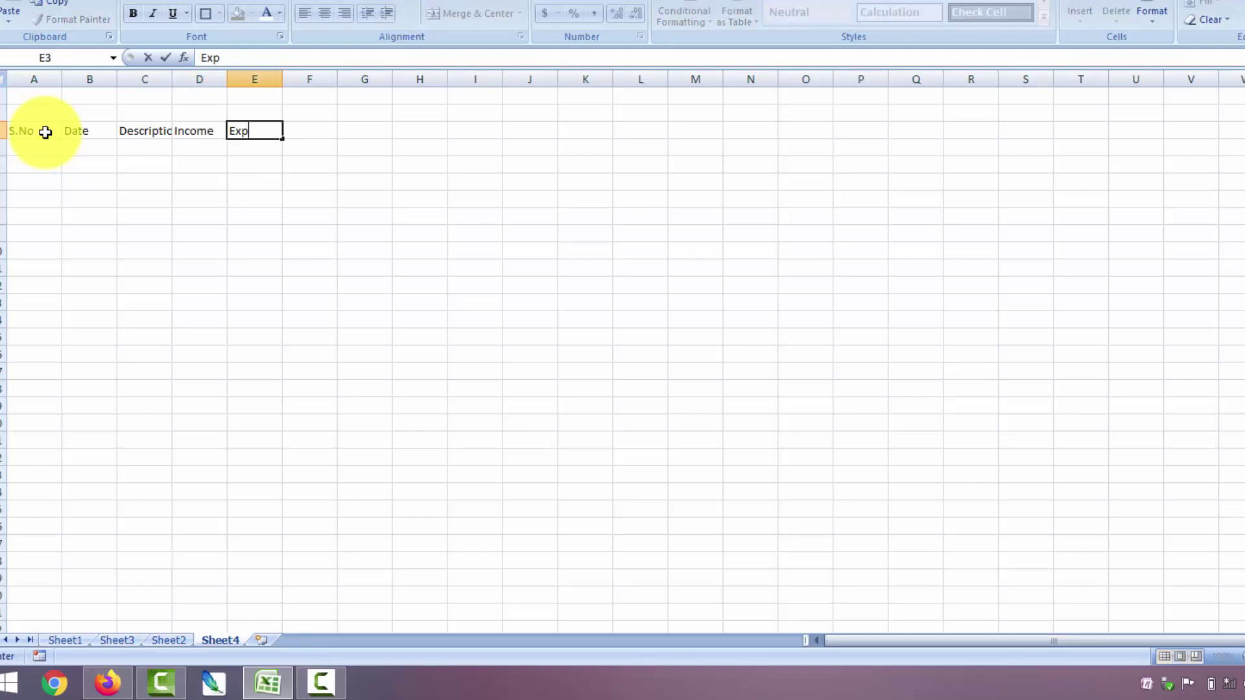
{"action": "type", "text": "ense"}
{"action": "key", "text": "Tab"}
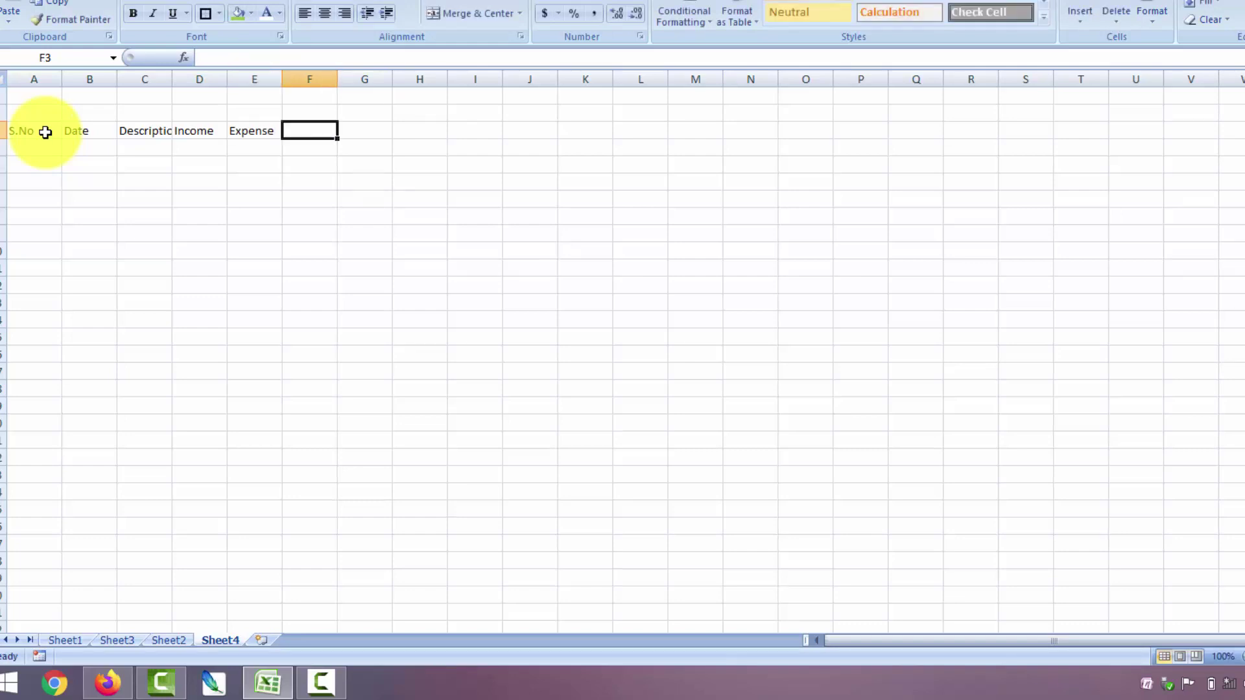
{"action": "type", "text": "Balance"}
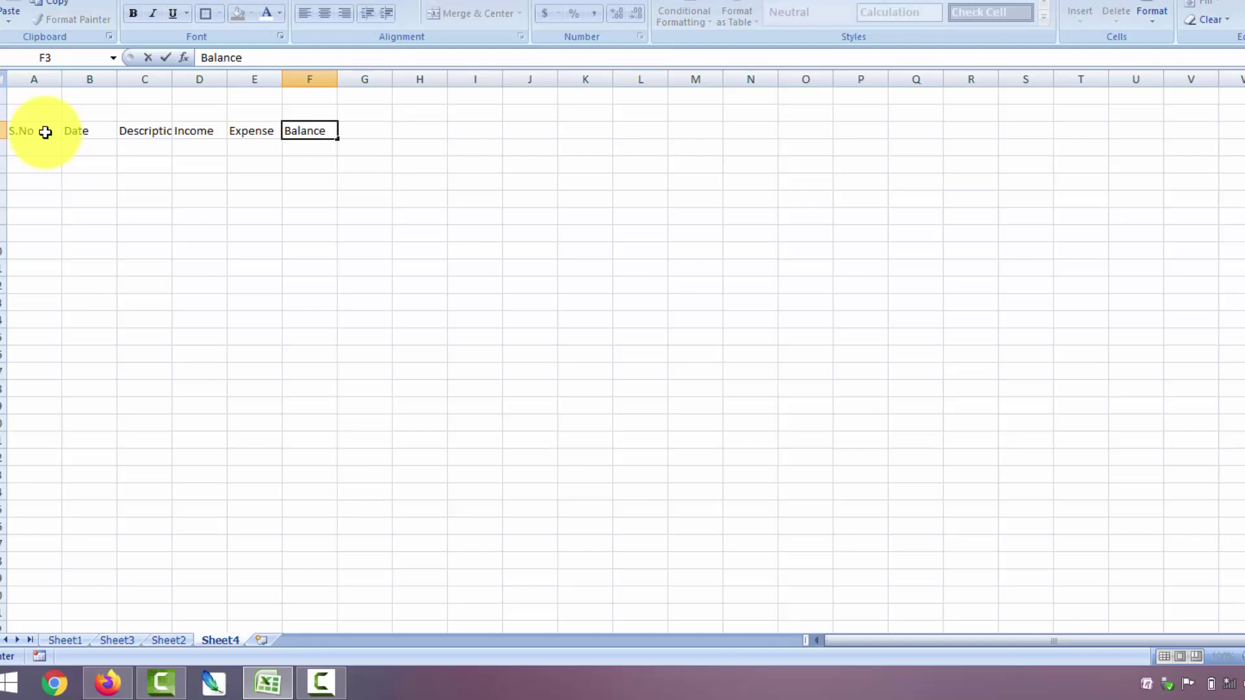
{"action": "key", "text": "Tab"}
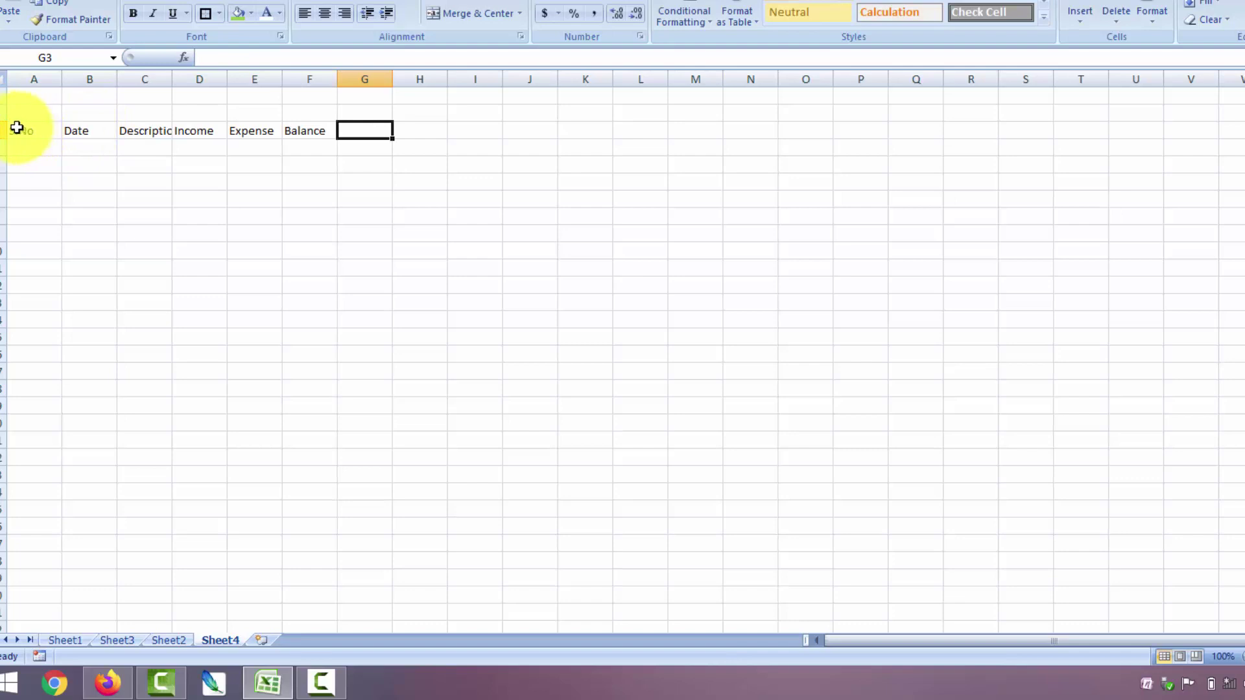
- Set rows 3 to 29 to font size 24 and fit columns A to F to their headings
{"action": "left_click_drag", "start_coordinate": [13, 129], "coordinate": [17, 585]}
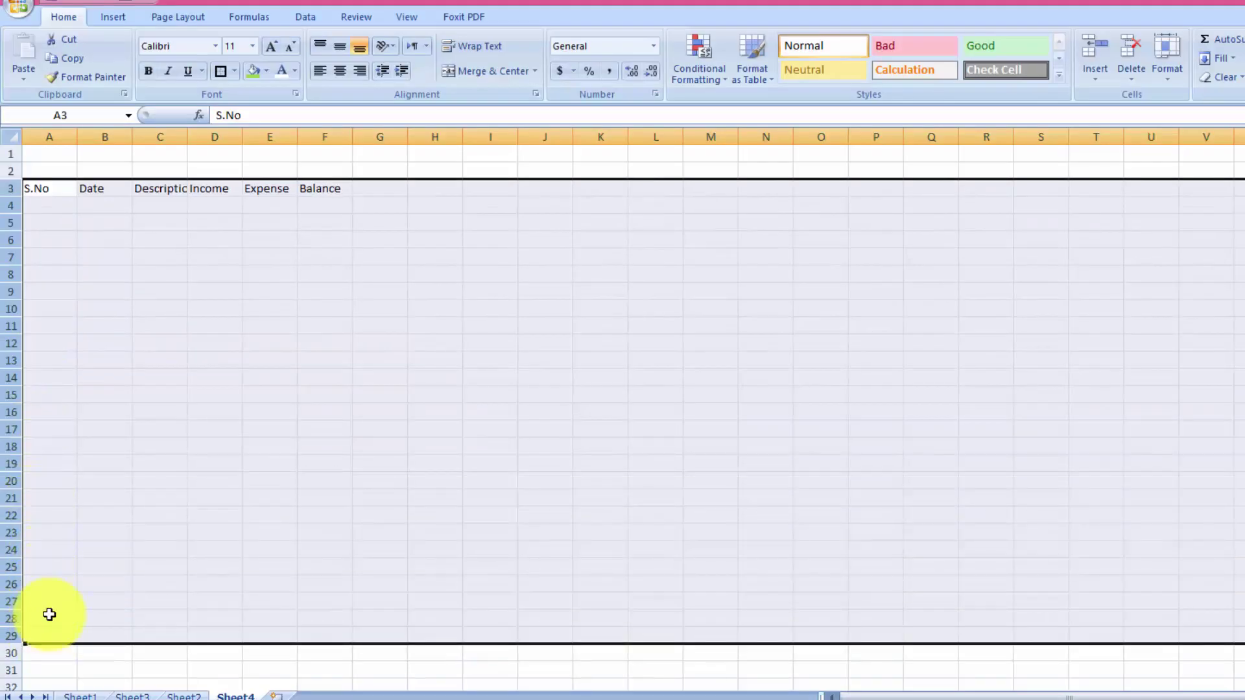
{"action": "left_click_drag", "start_coordinate": [92, 136], "coordinate": [99, 136]}
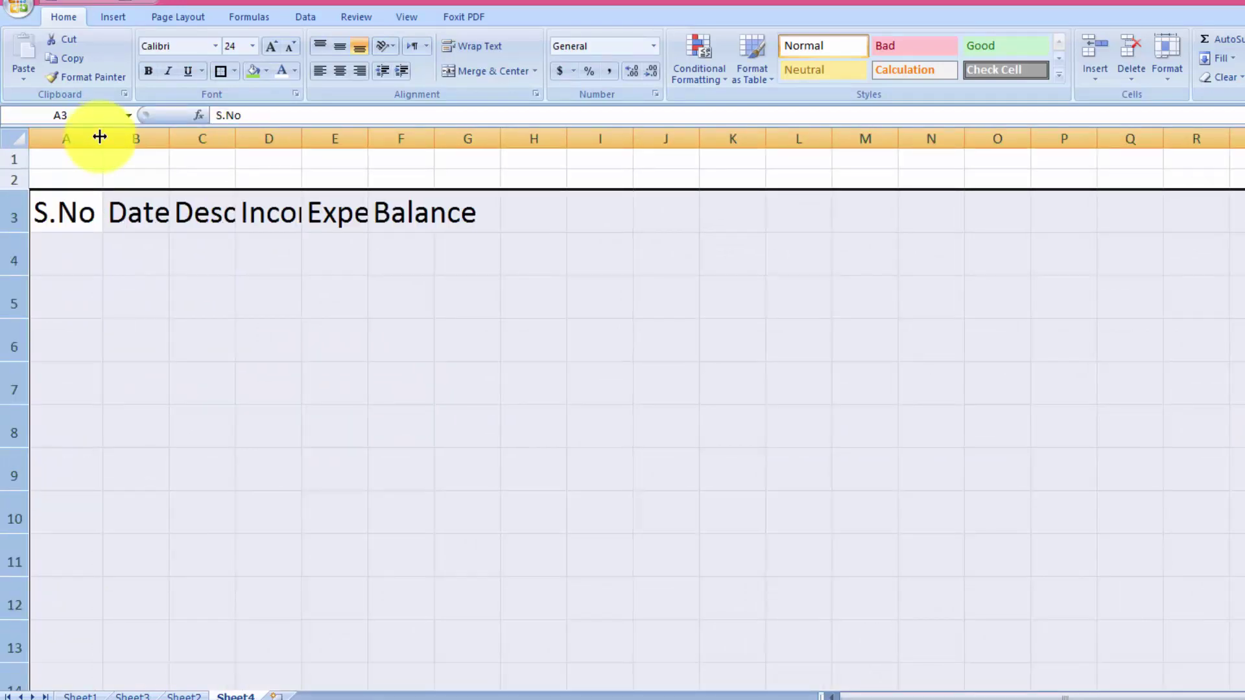
{"action": "double_click", "coordinate": [169, 138]}
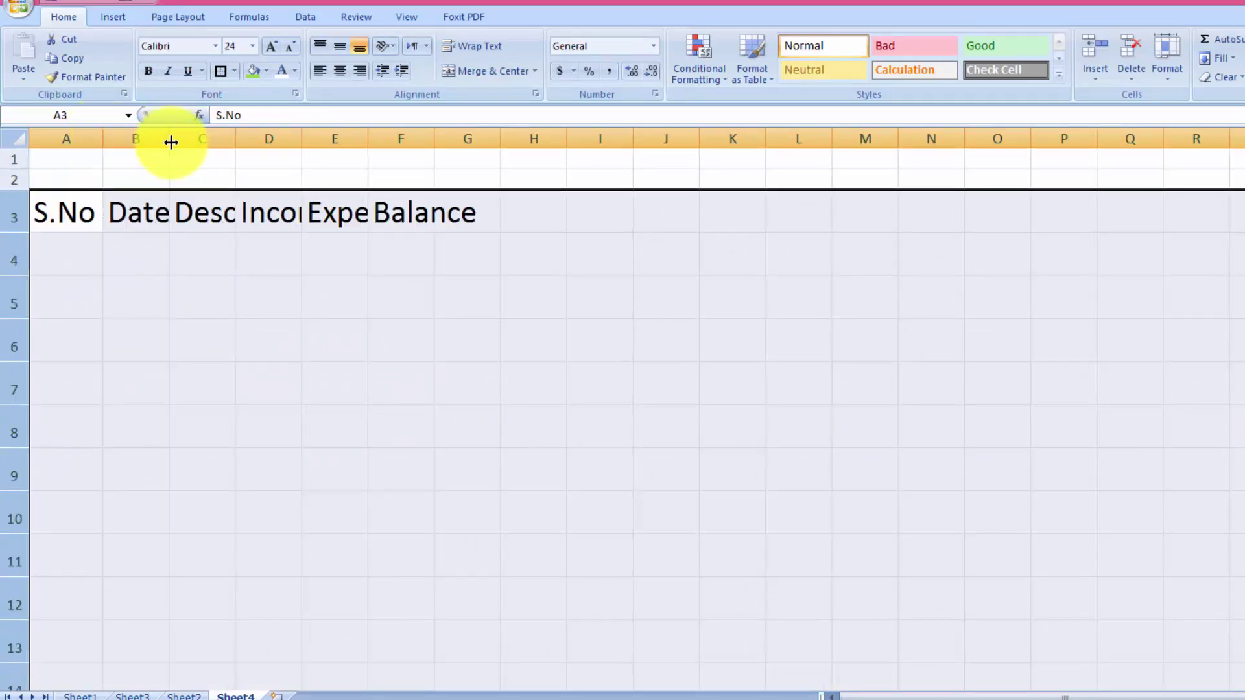
{"action": "double_click", "coordinate": [245, 137]}
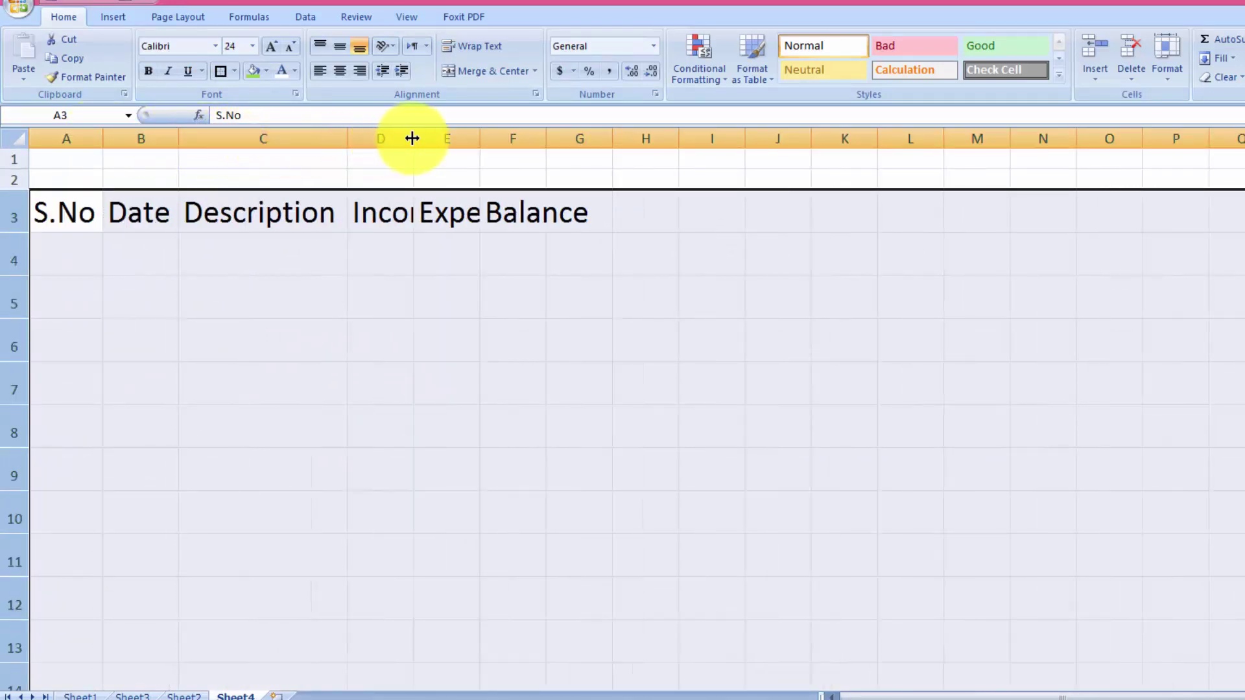
{"action": "double_click", "coordinate": [412, 137]}
{"action": "double_click", "coordinate": [526, 138]}
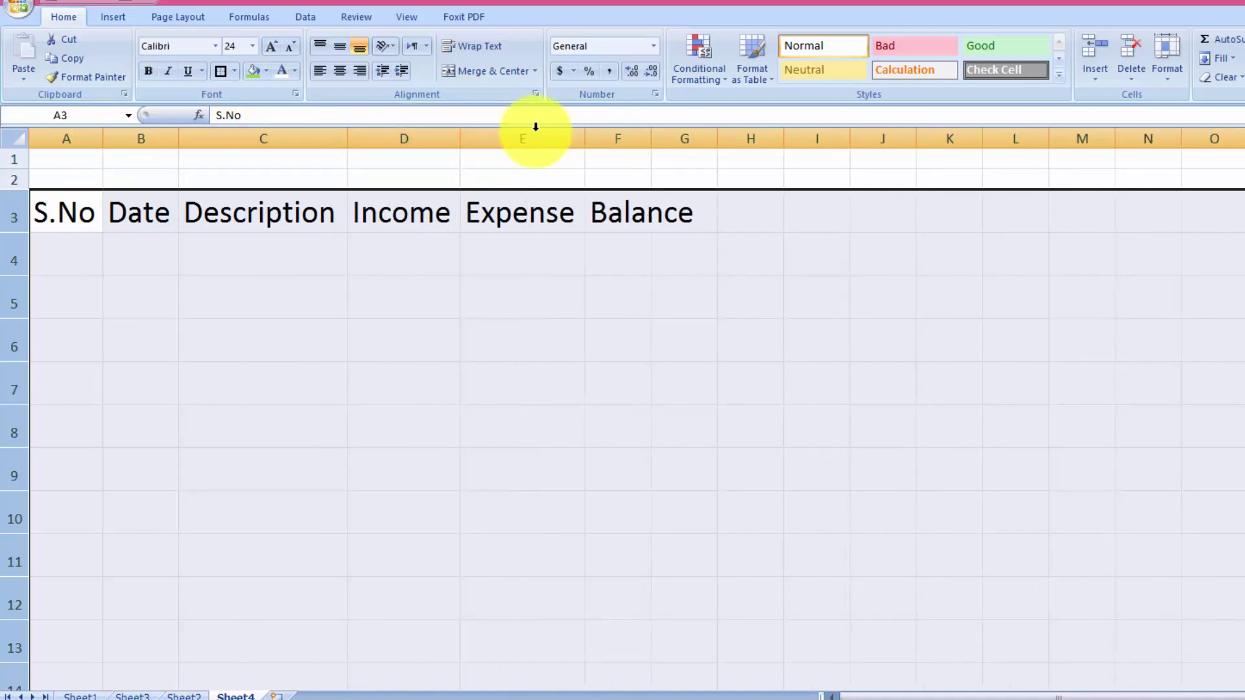
{"action": "double_click", "coordinate": [651, 129]}
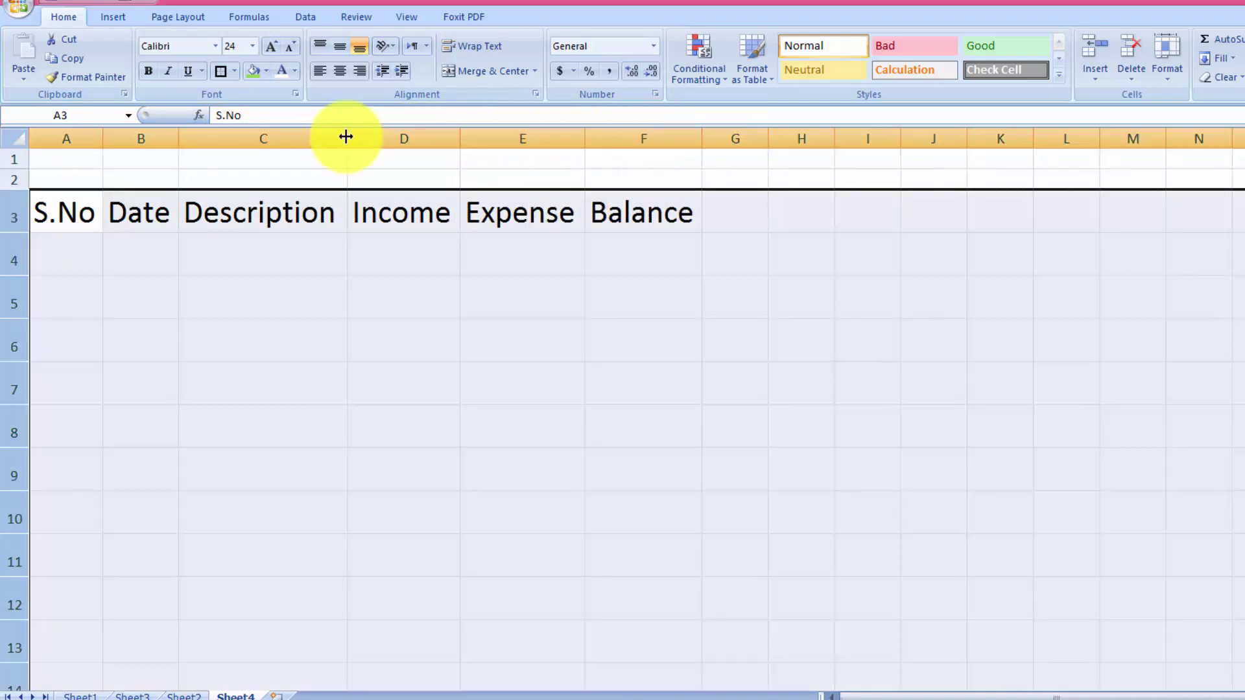
{"action": "left_click", "coordinate": [454, 303]}
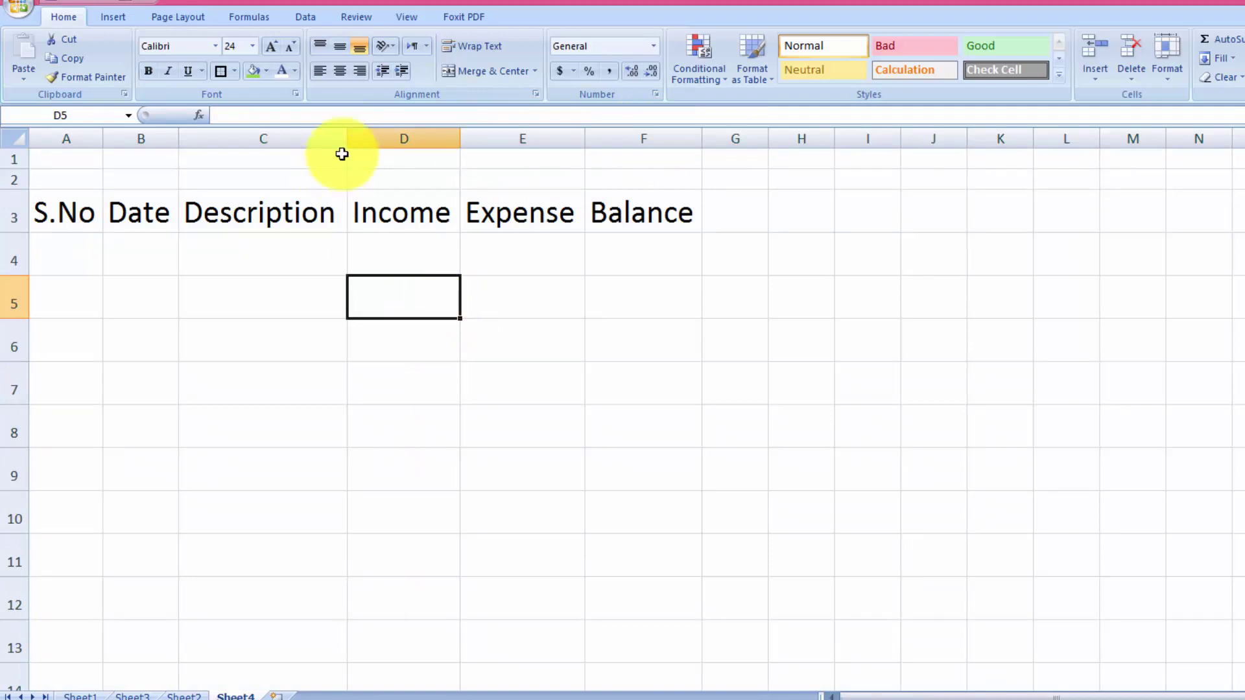
- Widen the Description column considerably and give the Income, Expense, Balance and Date columns extra width
{"action": "left_click_drag", "start_coordinate": [351, 139], "coordinate": [493, 147]}
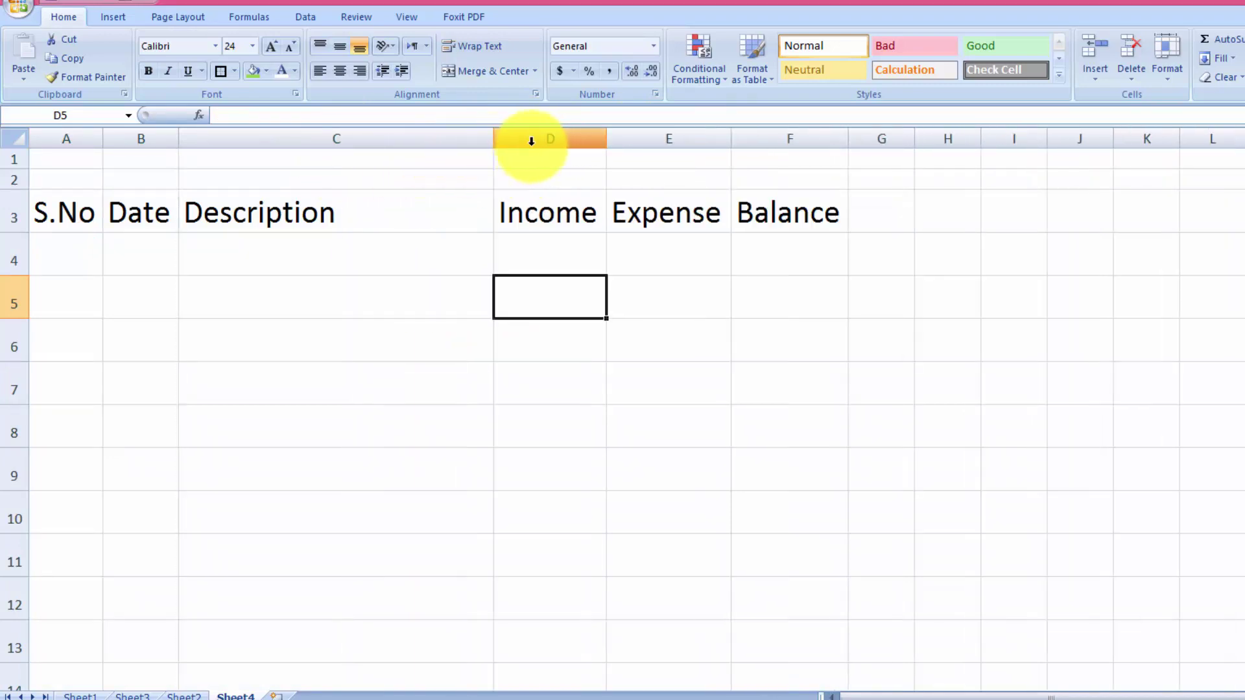
{"action": "left_click_drag", "start_coordinate": [608, 138], "coordinate": [626, 138]}
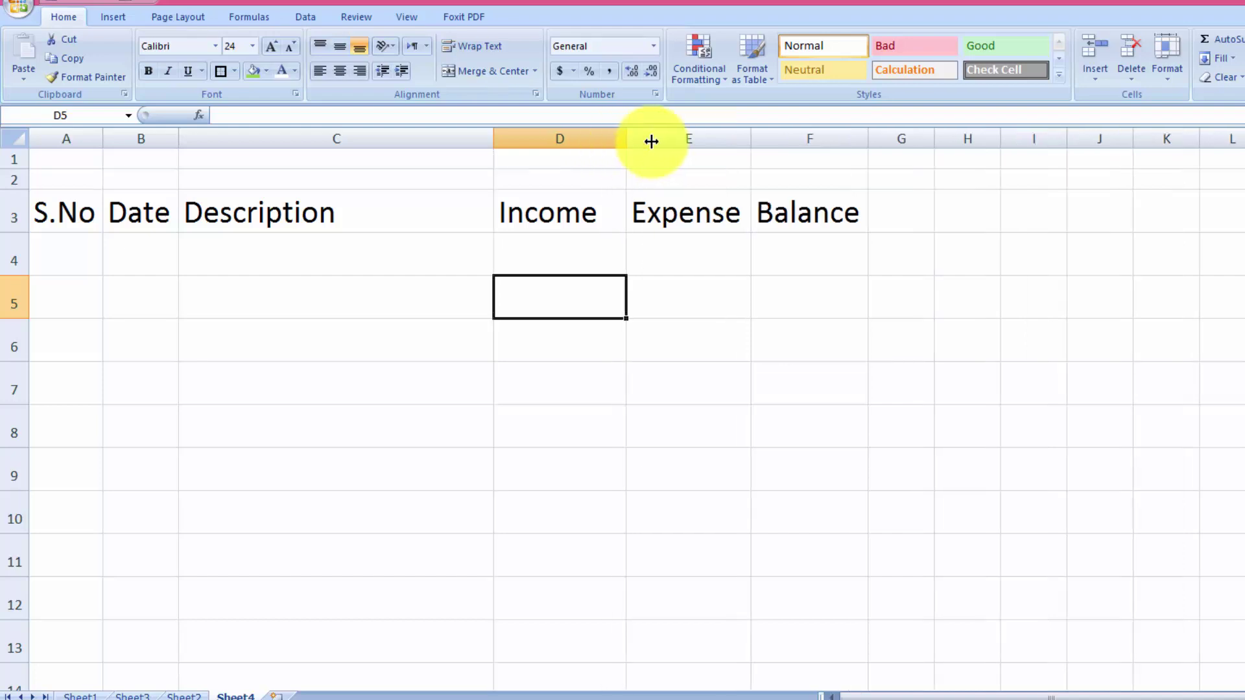
{"action": "left_click_drag", "start_coordinate": [745, 136], "coordinate": [777, 137]}
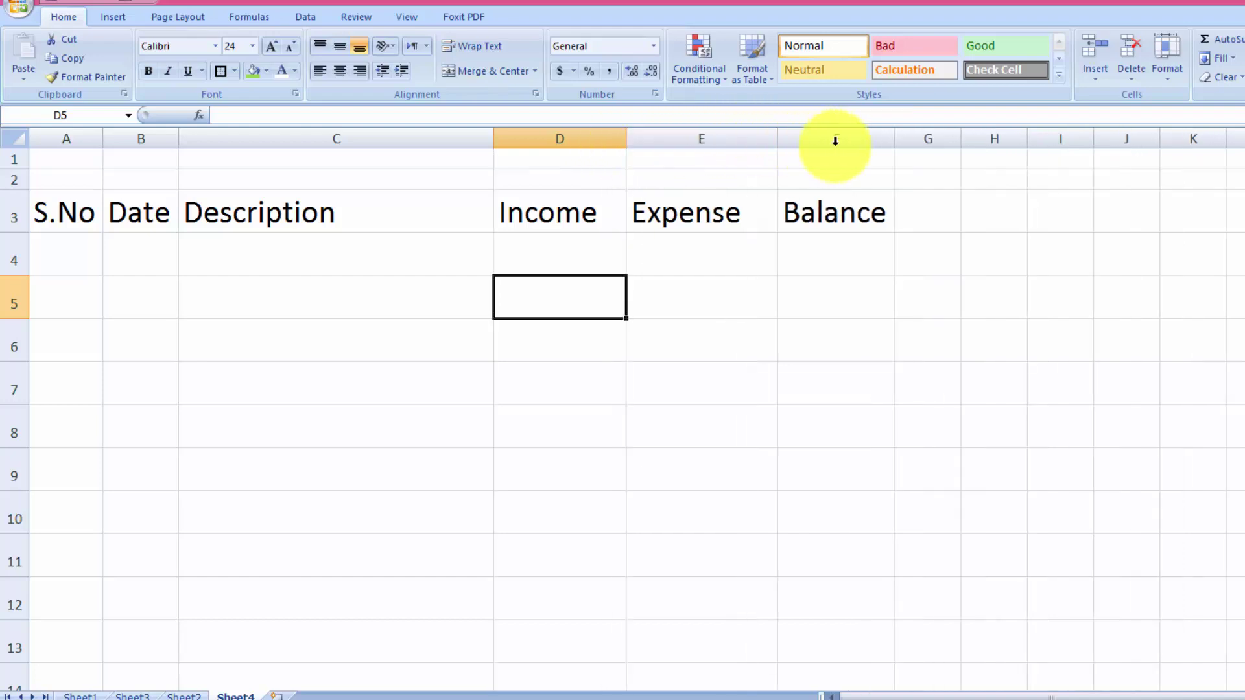
{"action": "left_click_drag", "start_coordinate": [890, 142], "coordinate": [918, 140]}
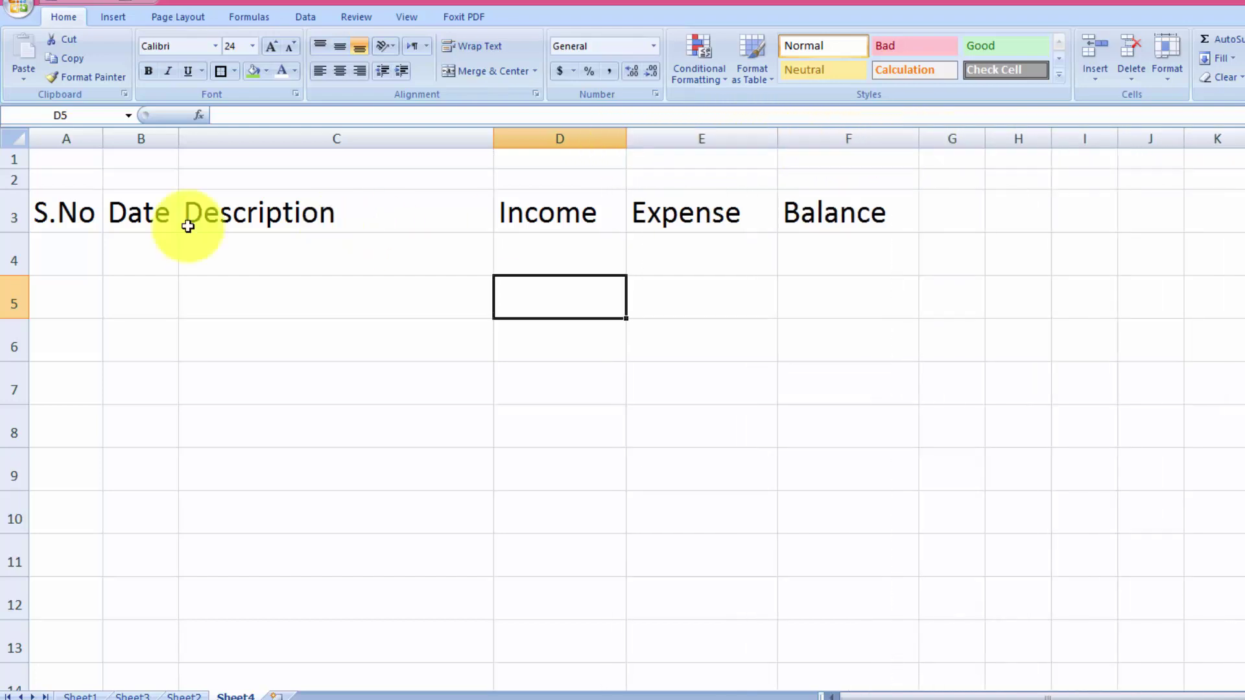
{"action": "left_click_drag", "start_coordinate": [181, 142], "coordinate": [243, 142]}
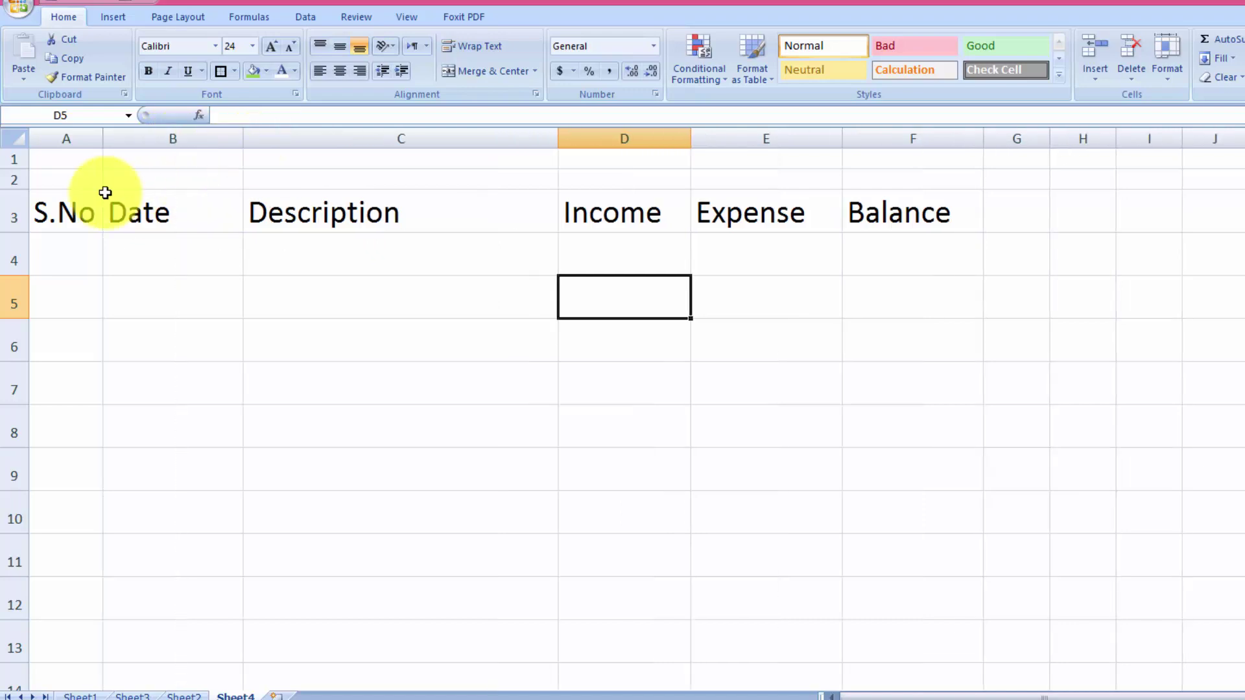
- Format the headings in A3:F3 as bold, centred text at font size 20
{"action": "left_click", "coordinate": [90, 202]}
{"action": "left_click_drag", "start_coordinate": [90, 203], "coordinate": [862, 201]}
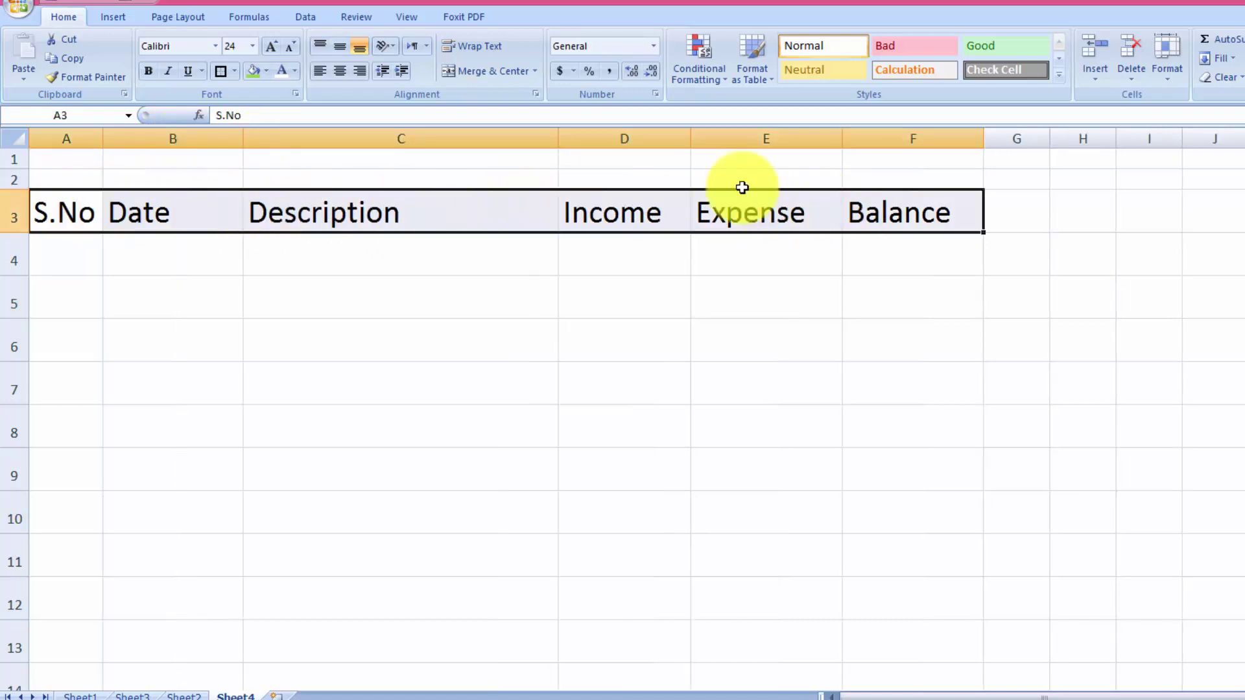
{"action": "left_click", "coordinate": [289, 47]}
{"action": "left_click", "coordinate": [291, 49]}
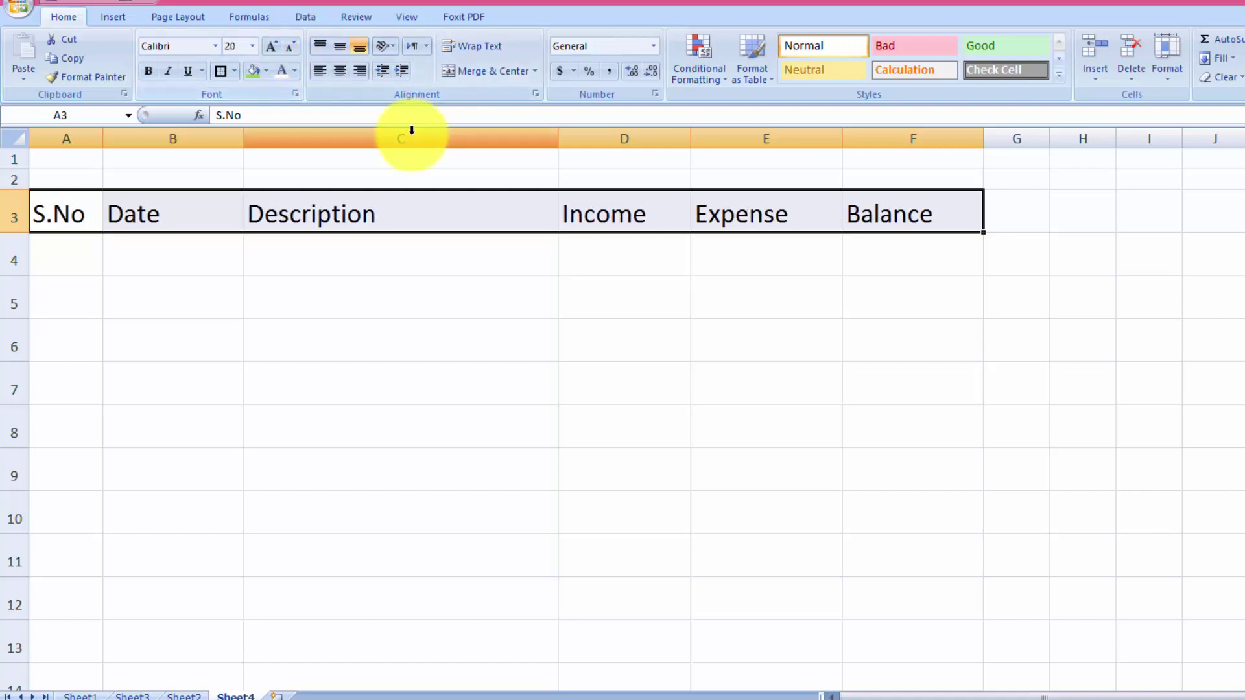
{"action": "left_click", "coordinate": [342, 78]}
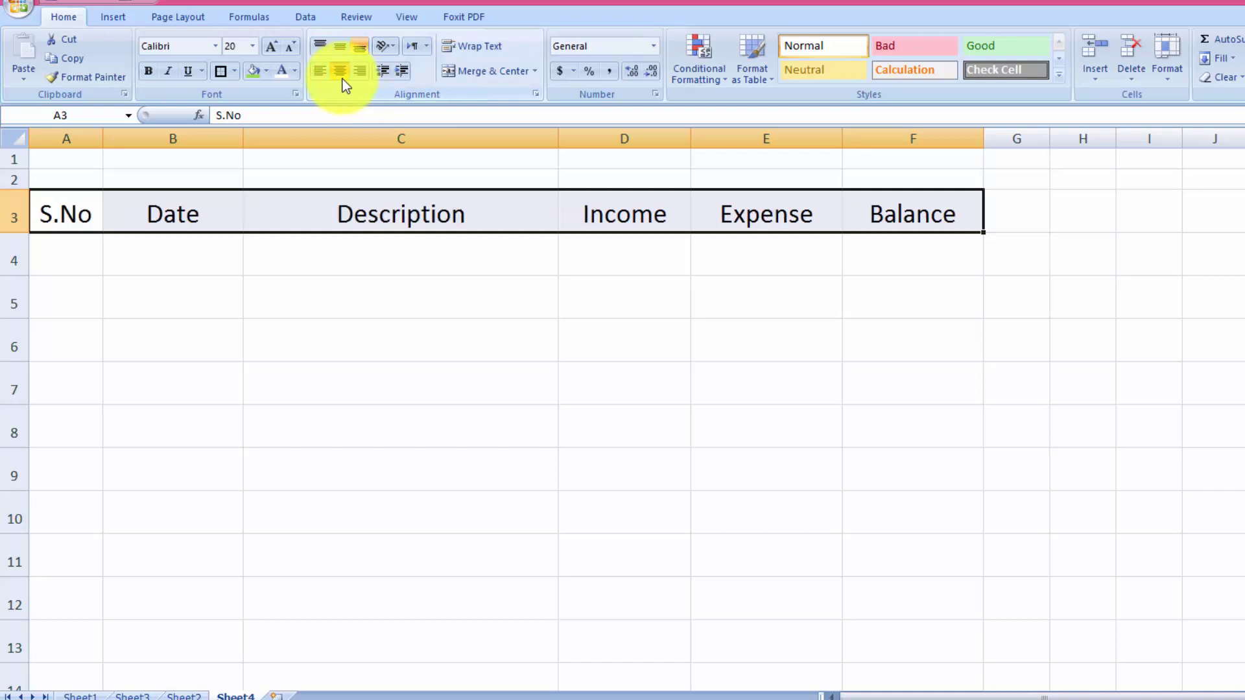
{"action": "left_click", "coordinate": [150, 72]}
{"action": "left_click", "coordinate": [796, 410]}
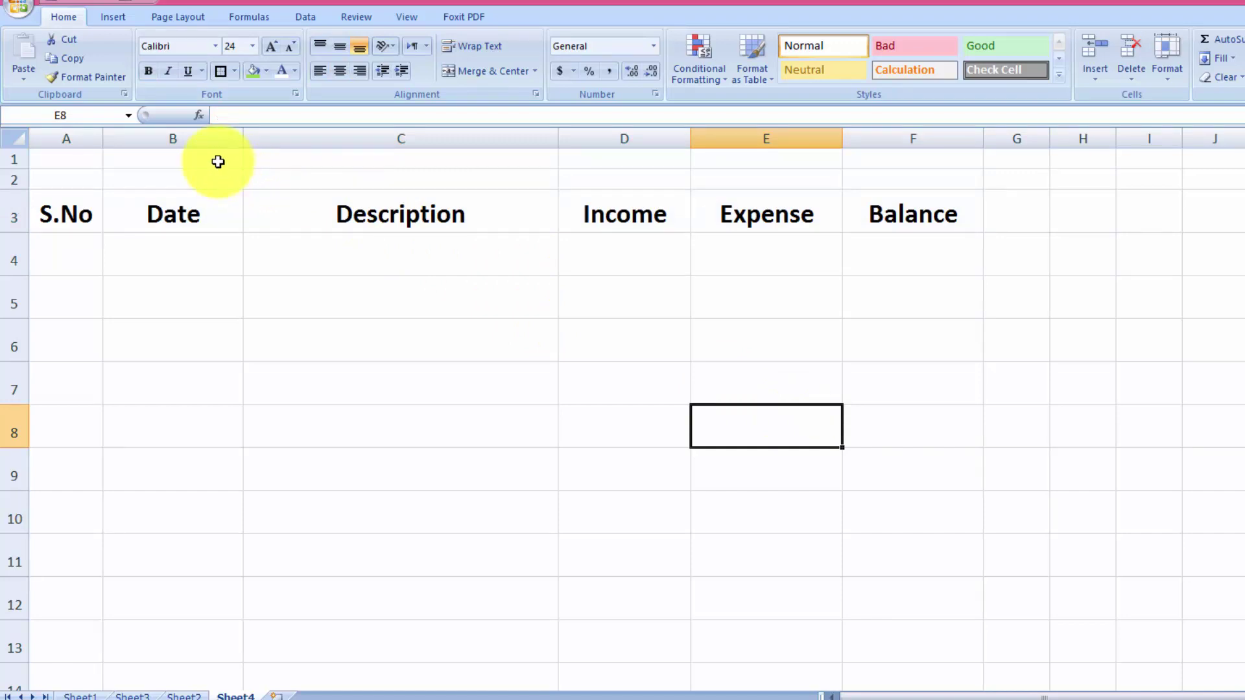
- Merge and centre cells B1:E1 and enter the title "Daily/Monthly Income & Expense Account"
{"action": "left_click_drag", "start_coordinate": [213, 163], "coordinate": [761, 156]}
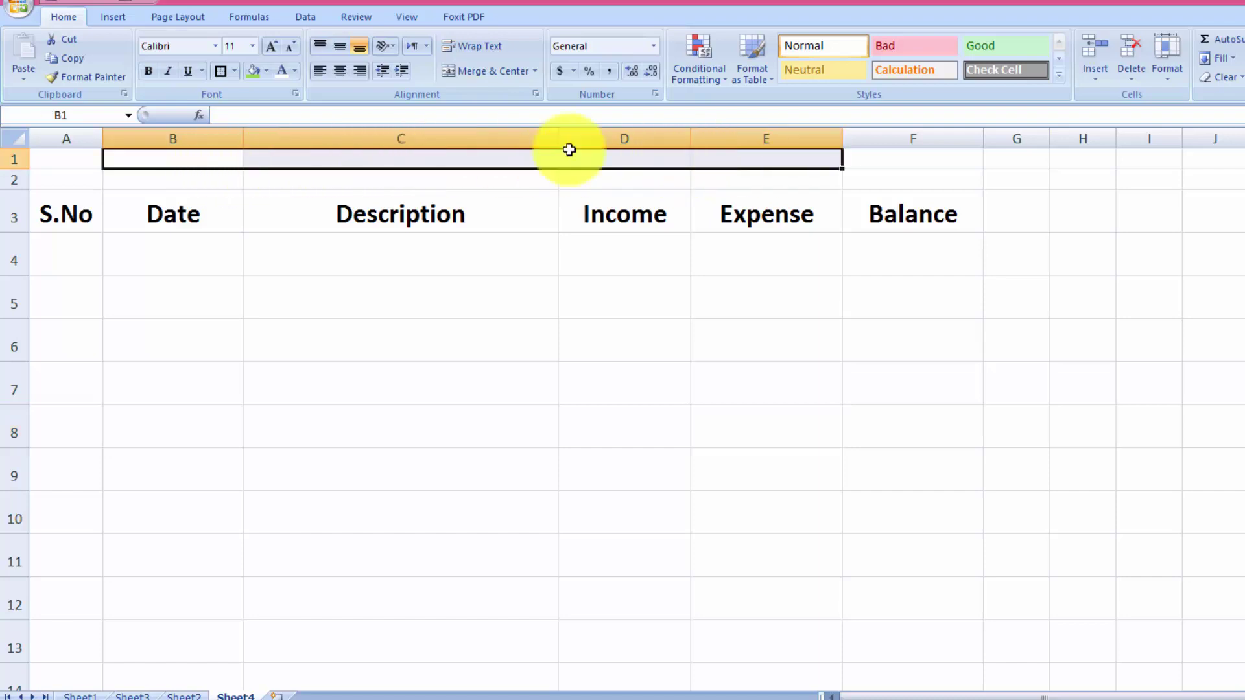
{"action": "left_click", "coordinate": [464, 75]}
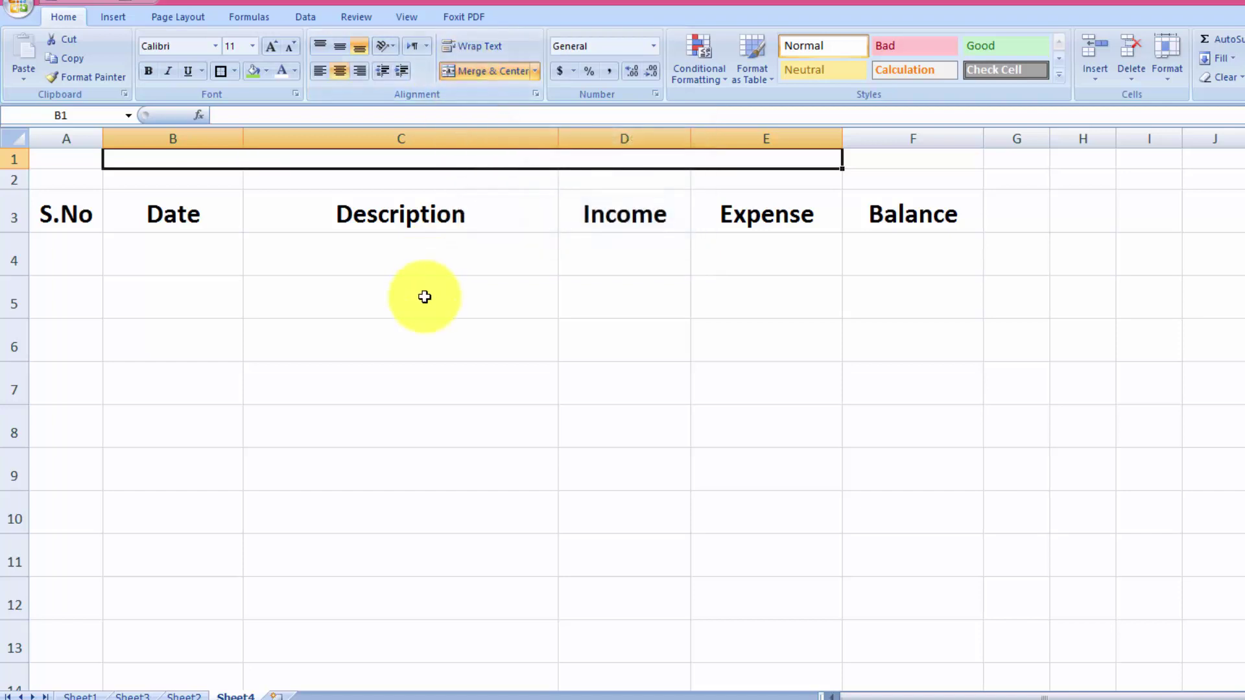
{"action": "type", "text": "Daily"}
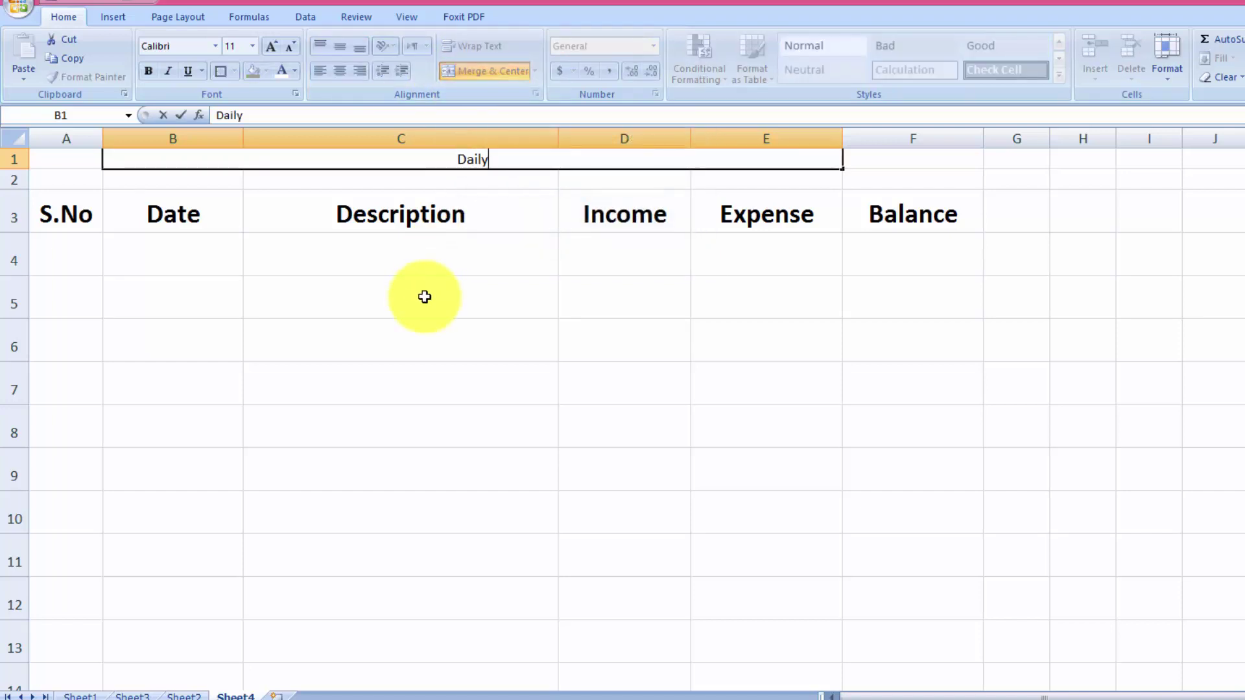
{"action": "type", "text": "/Monthl"}
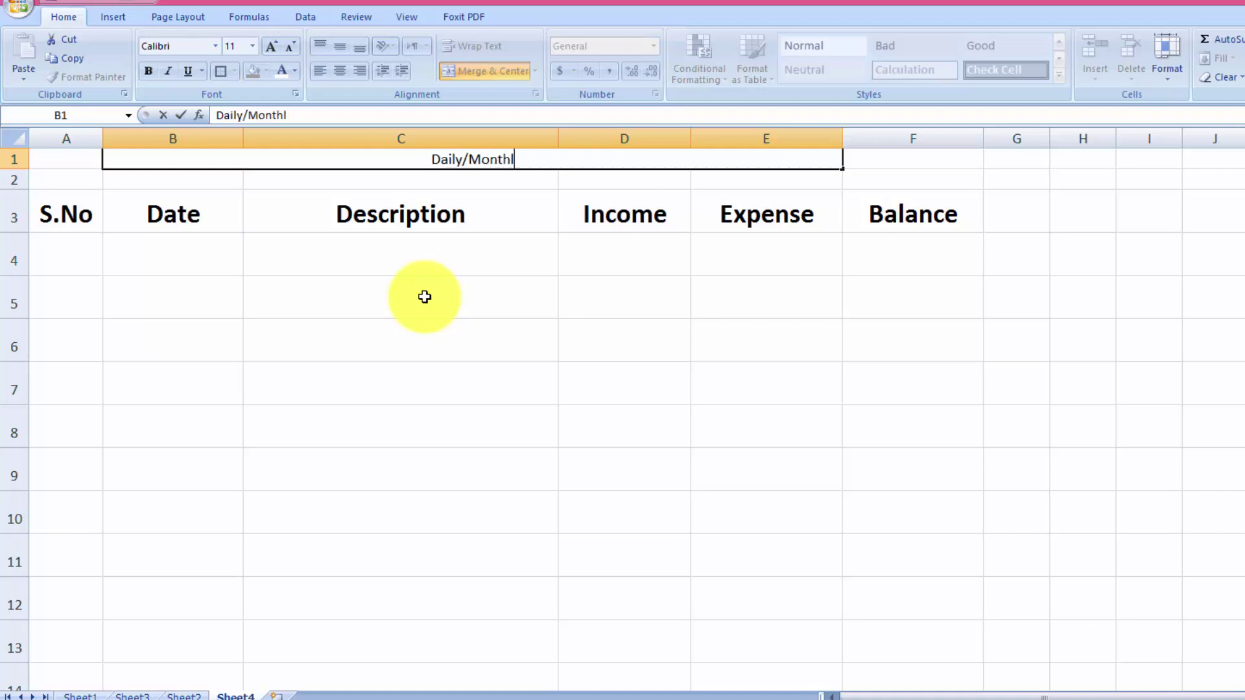
{"action": "type", "text": "y Inco"}
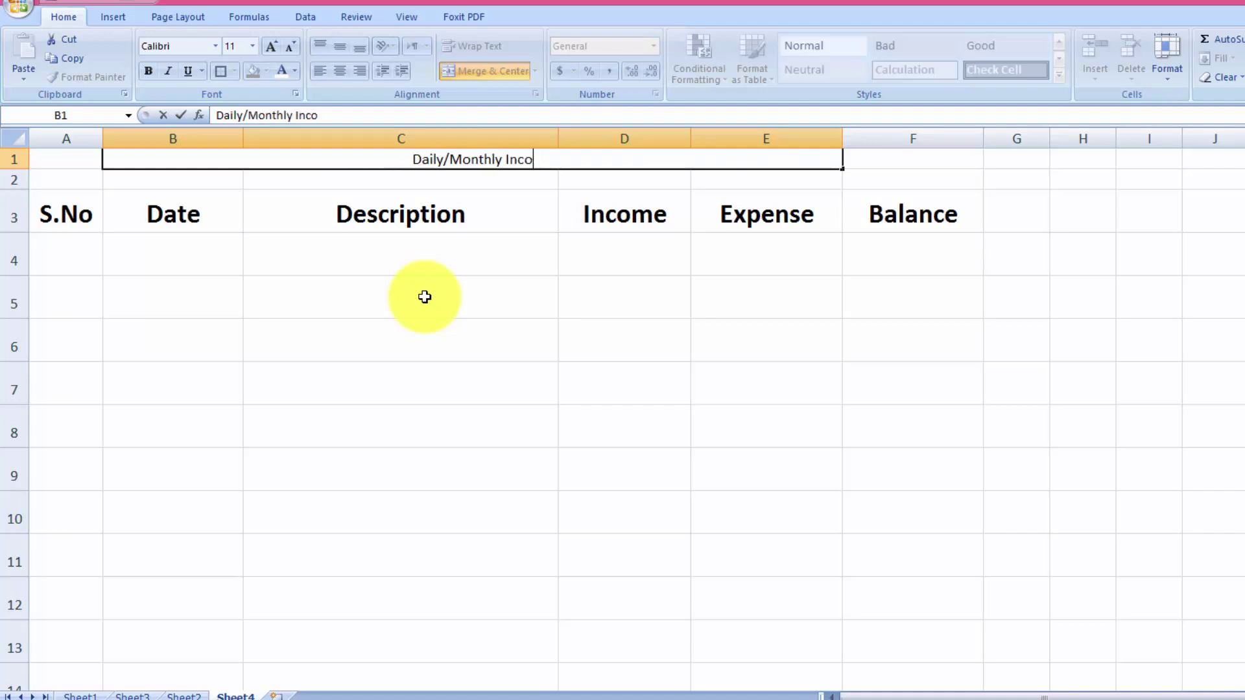
{"action": "type", "text": "me &"}
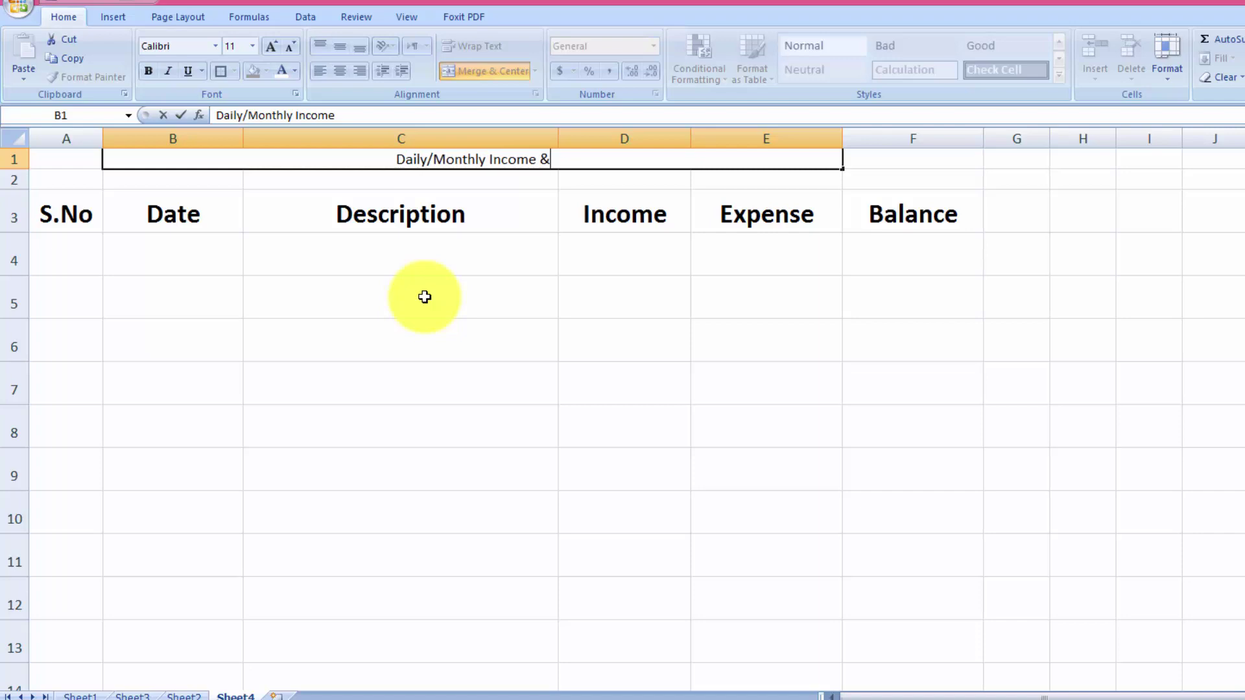
{"action": "type", "text": " Expens"}
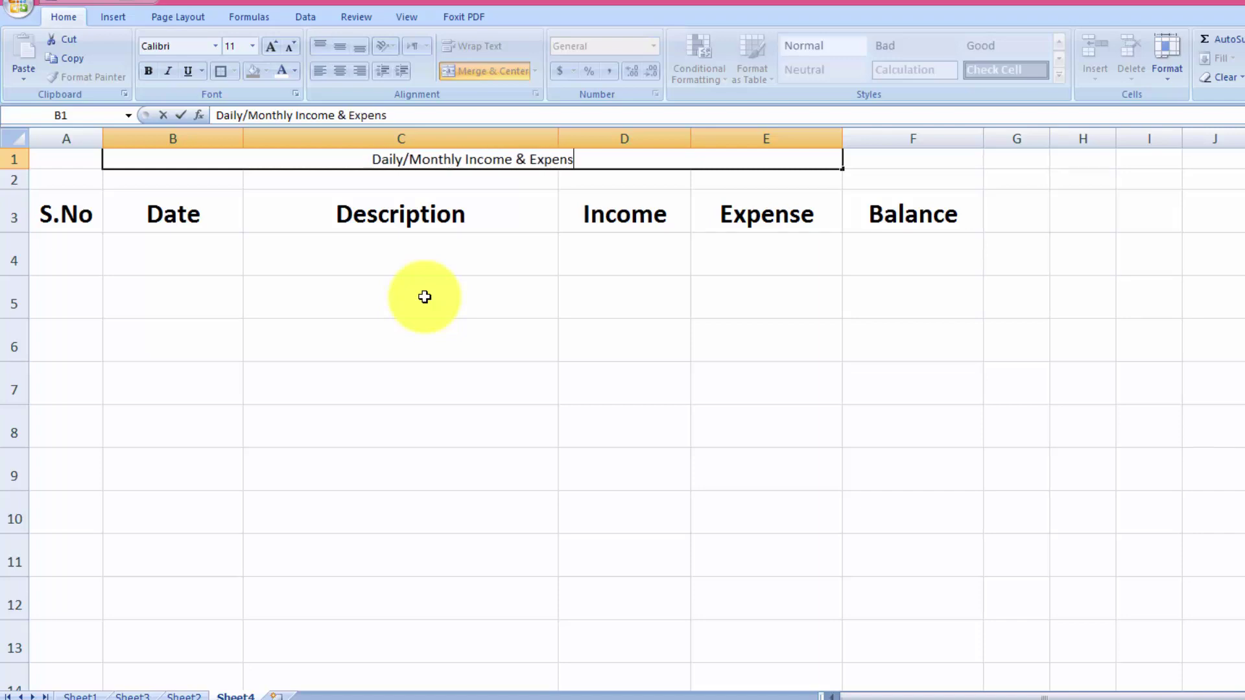
{"action": "type", "text": "e Account"}
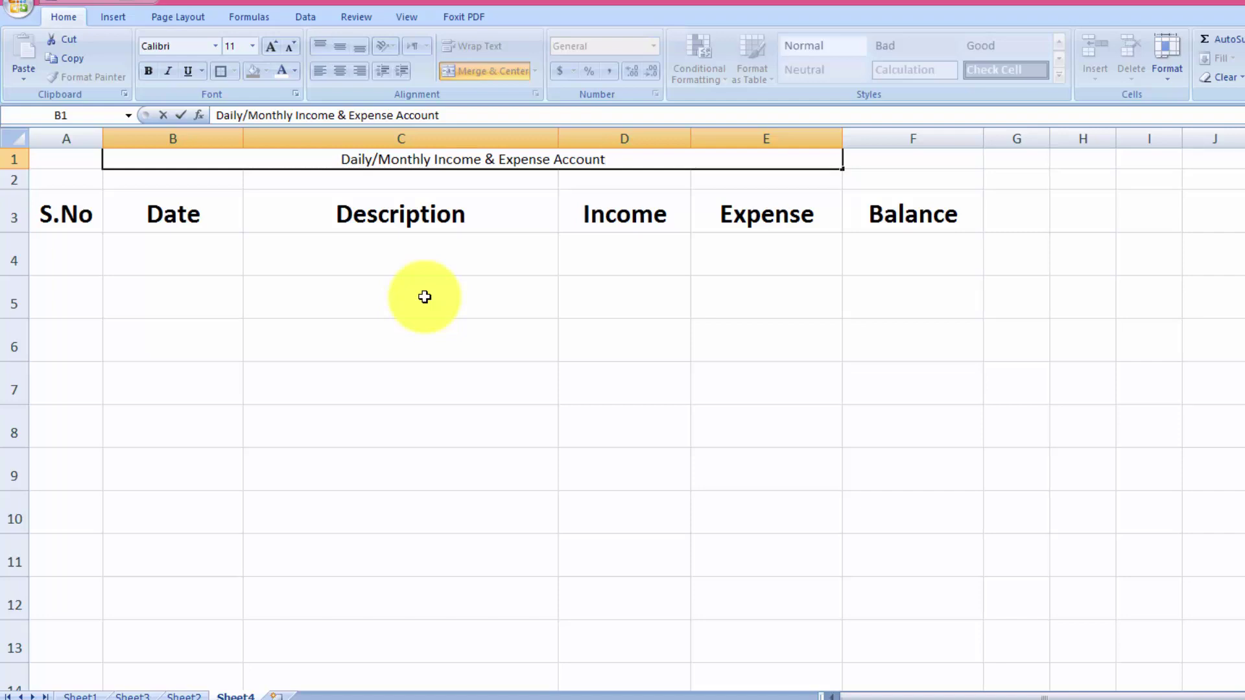
{"action": "key", "text": "Return"}
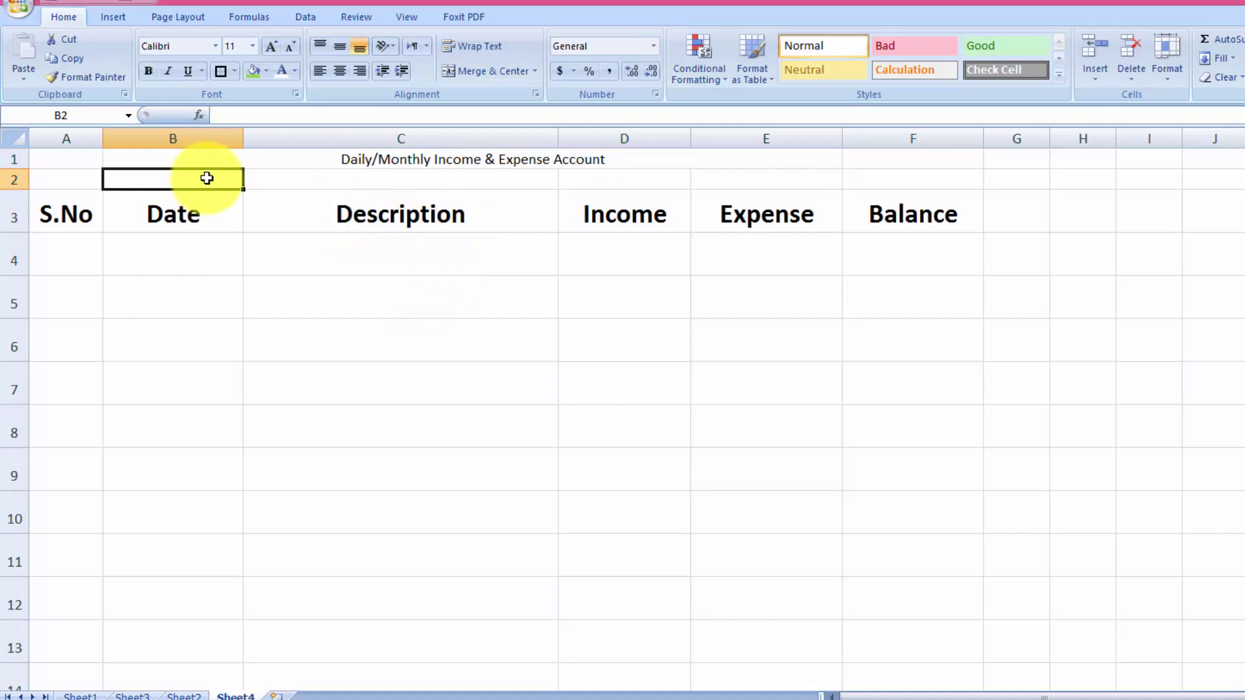
- Merge and centre cells B2:E2 and enter the label "Opening/Previous Month Cash Balance"
{"action": "left_click_drag", "start_coordinate": [207, 178], "coordinate": [757, 174]}
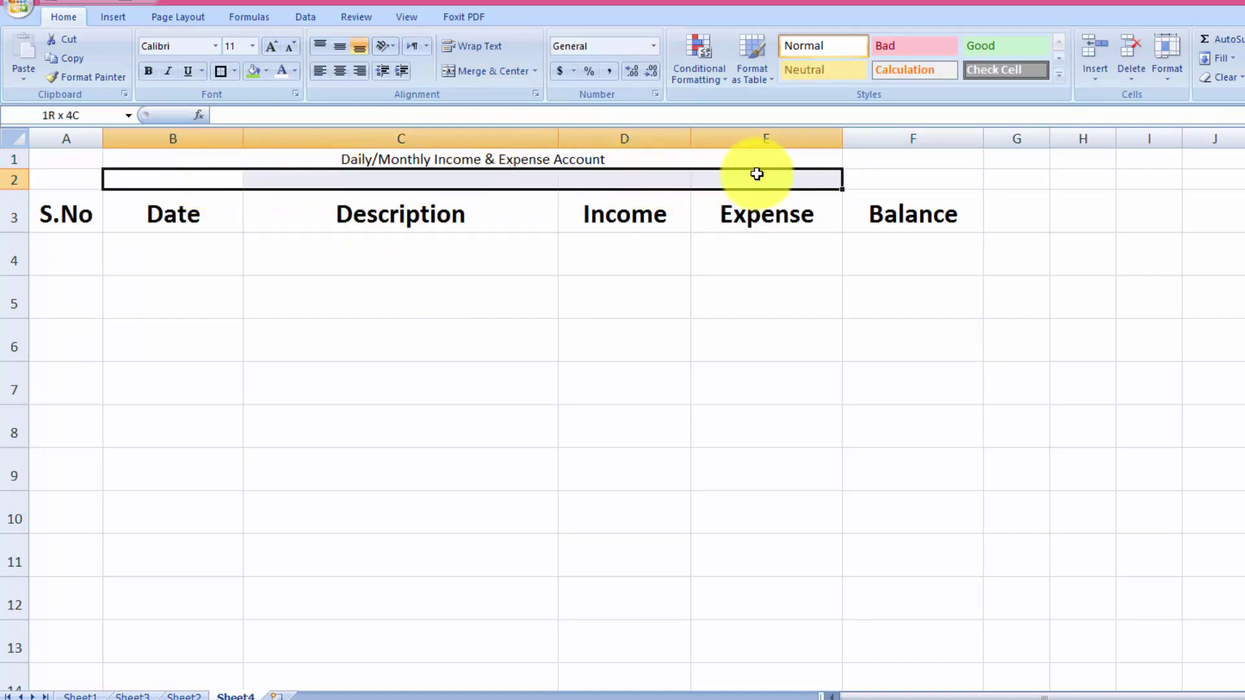
{"action": "left_click", "coordinate": [495, 72]}
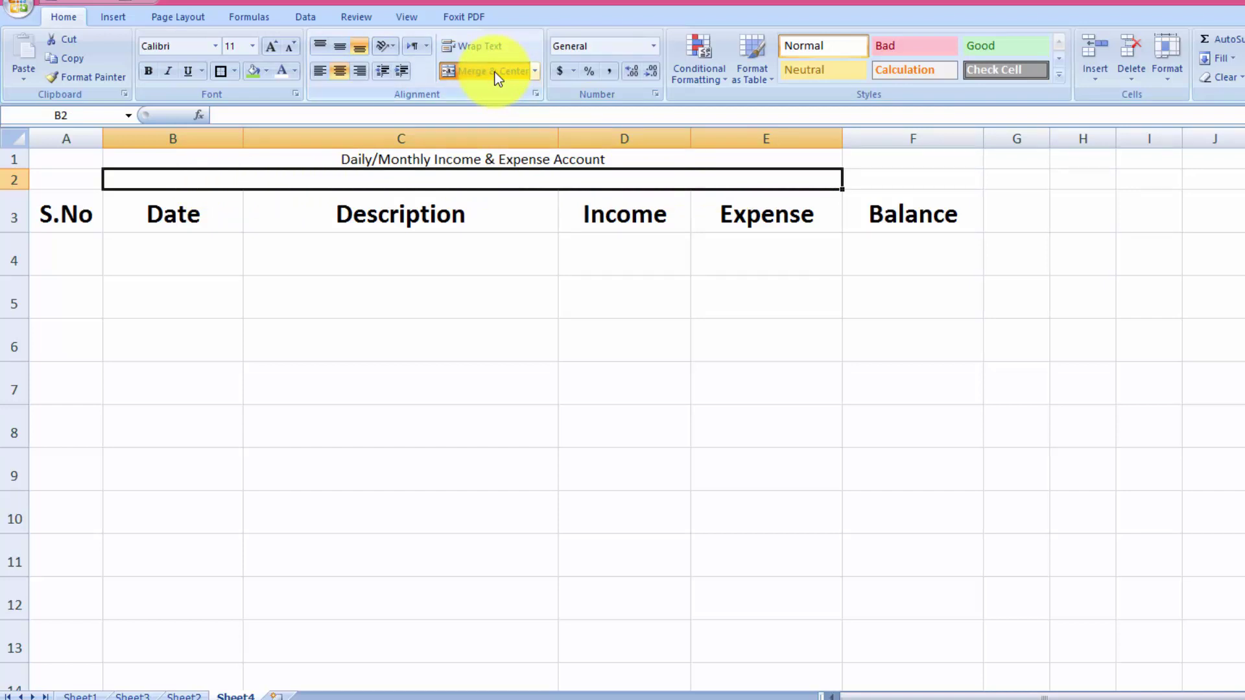
{"action": "type", "text": "Op"}
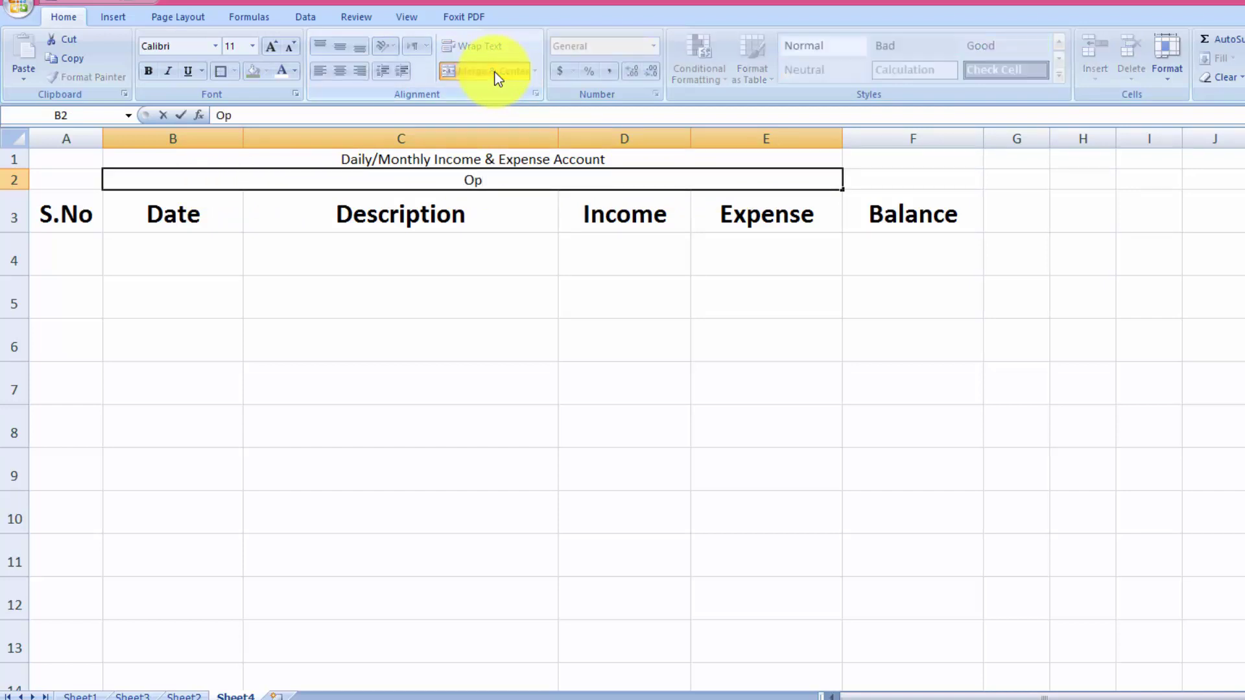
{"action": "type", "text": "ening/Prev"}
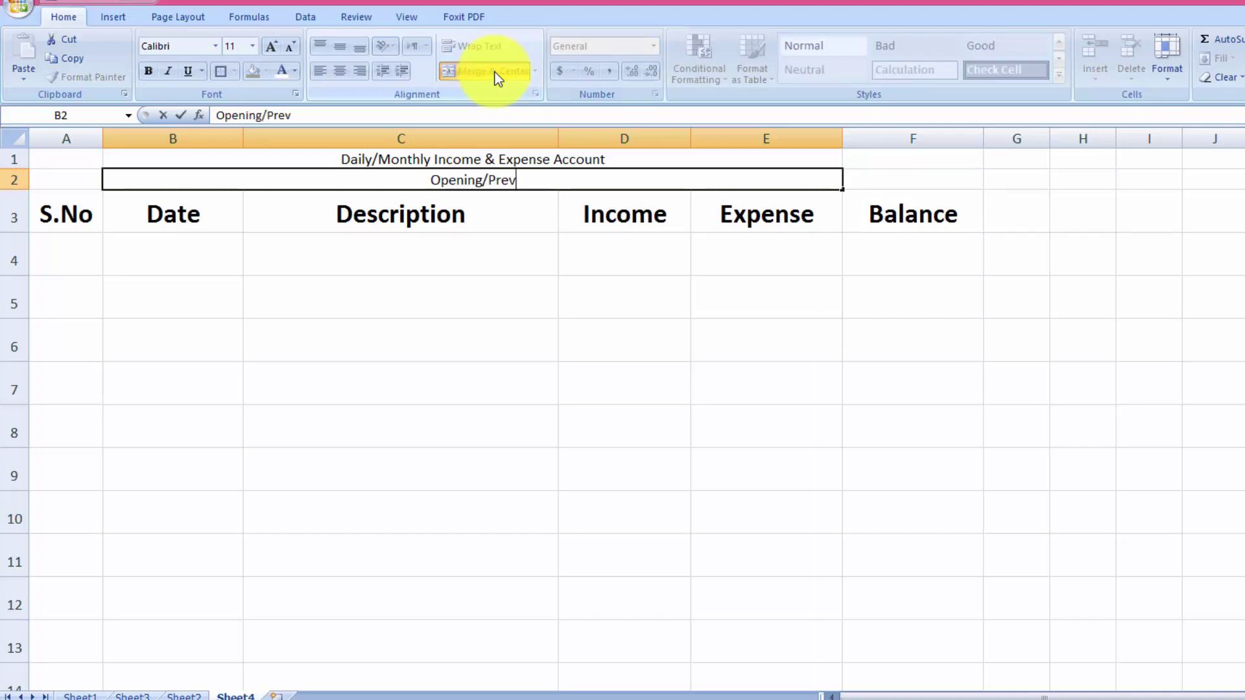
{"action": "type", "text": "ious "}
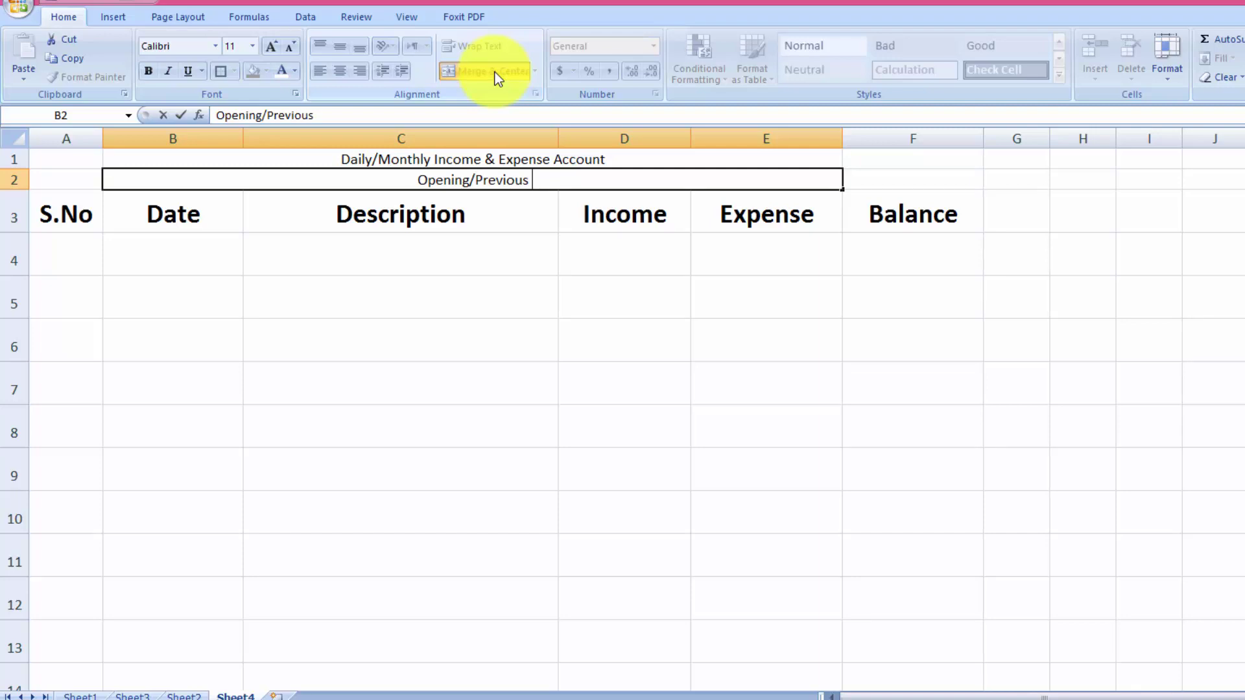
{"action": "type", "text": "Month "}
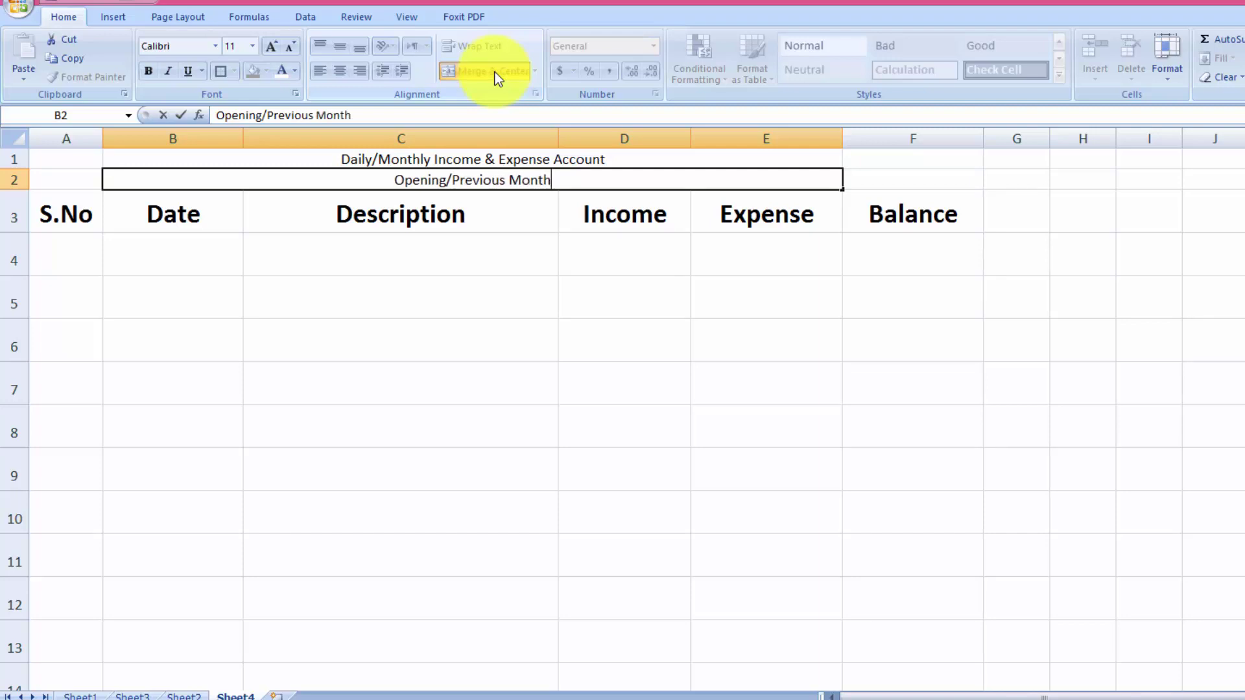
{"action": "type", "text": "Balnce"}
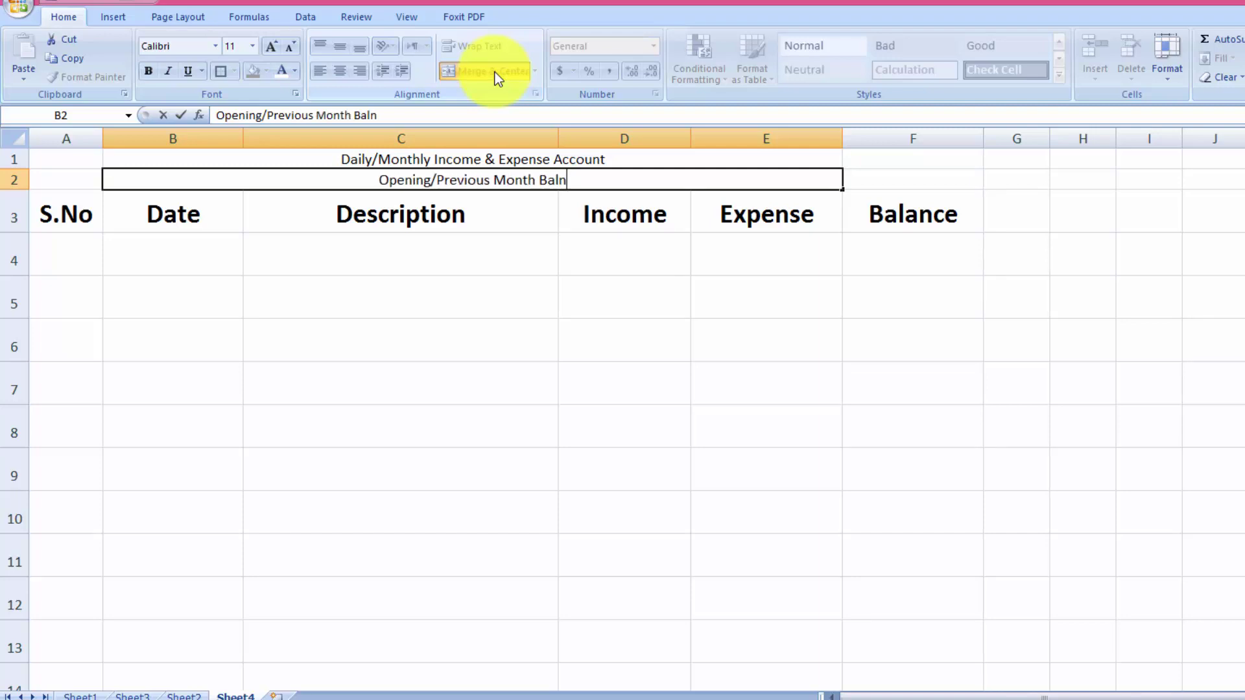
{"action": "key", "text": "BackSpace"}
{"action": "key", "text": "BackSpace"}
{"action": "key", "text": "BackSpace"}
{"action": "key", "text": "BackSpace"}
{"action": "key", "text": "BackSpace"}
{"action": "key", "text": "BackSpace"}
{"action": "key", "text": "BackSpace"}
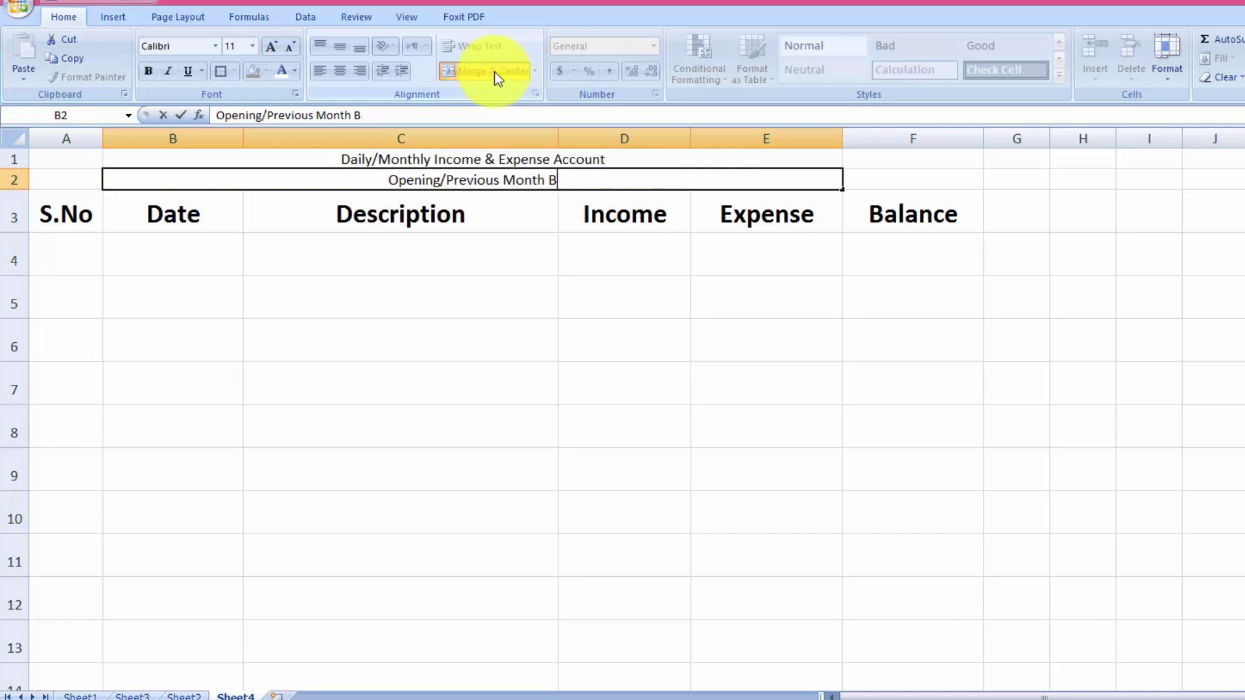
{"action": "type", "text": "Cash"}
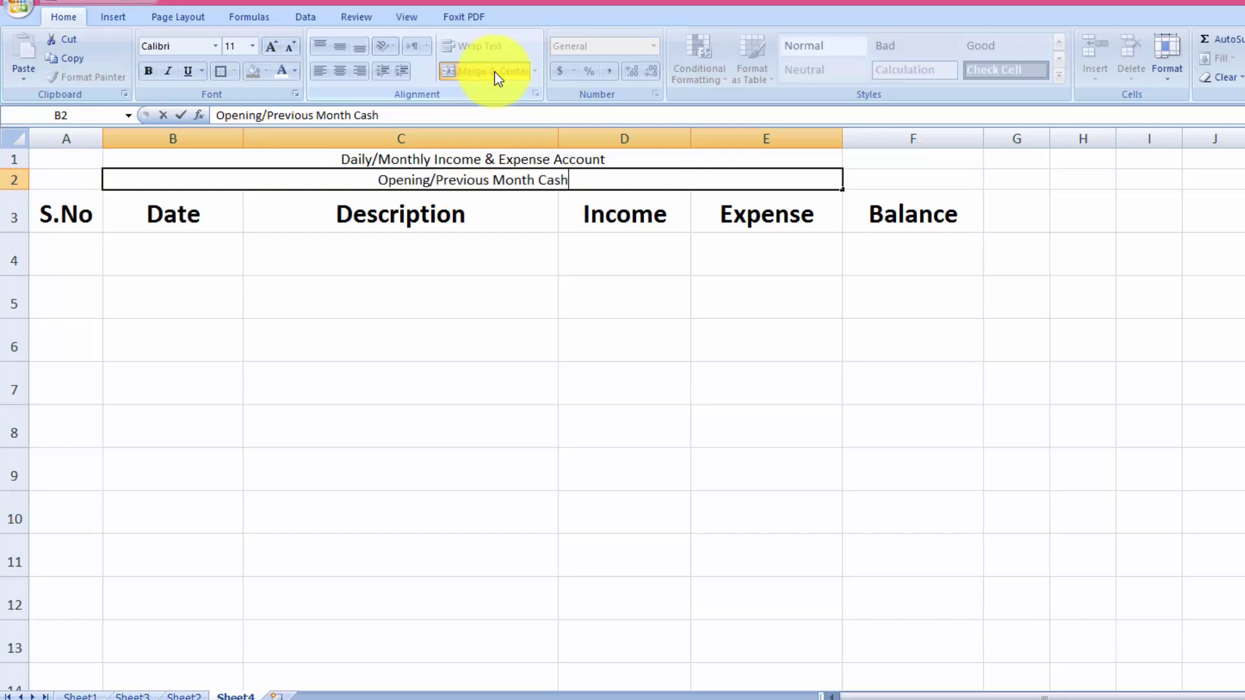
{"action": "key", "text": "BackSpace"}
{"action": "key", "text": "BackSpace"}
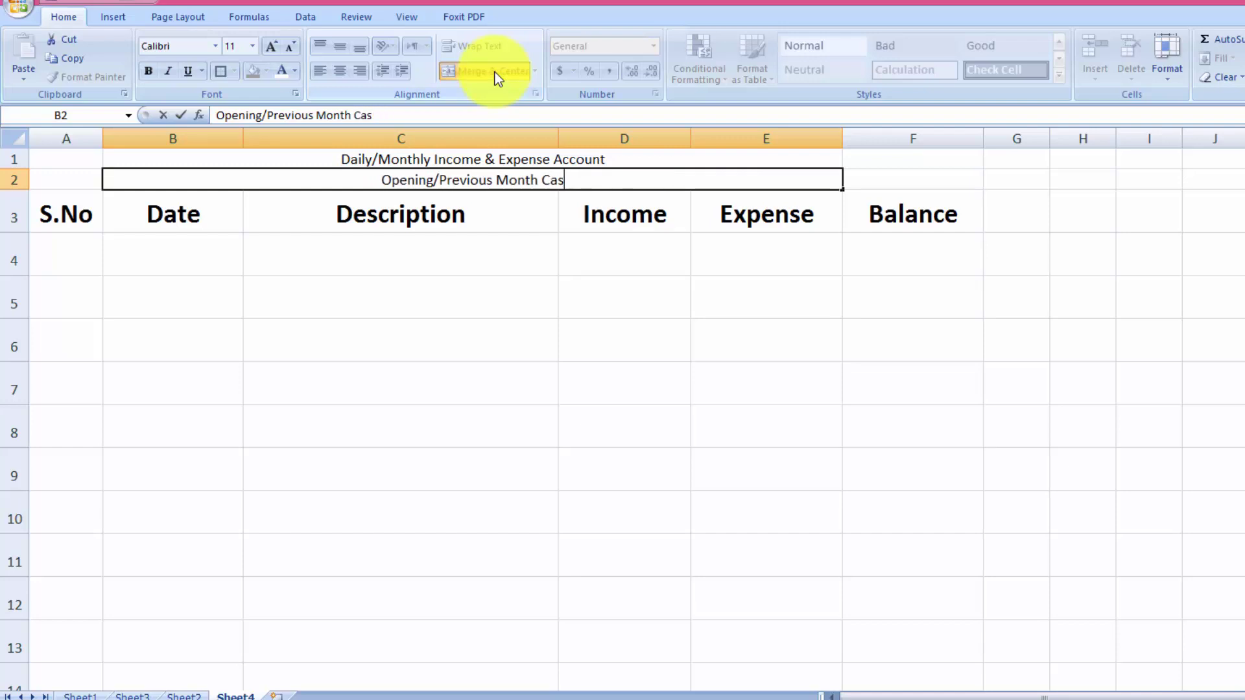
{"action": "type", "text": "h Balance"}
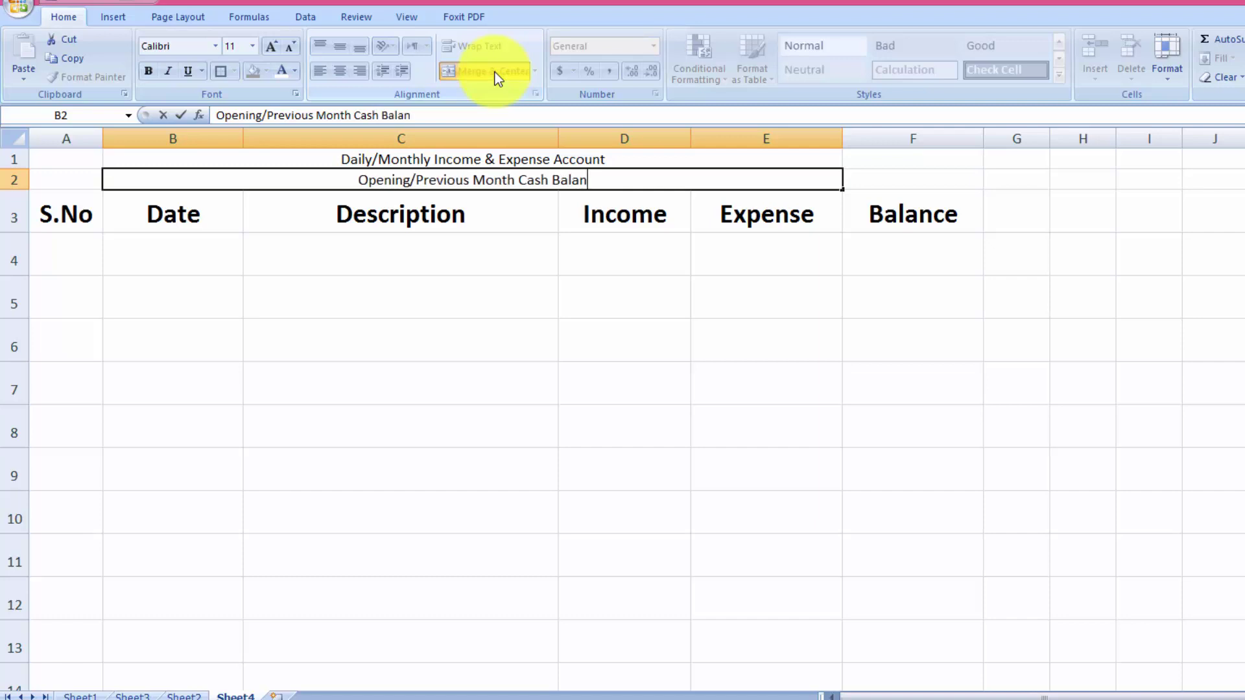
{"action": "left_click", "coordinate": [672, 313]}
- Unmerge the opening balance label in row 2 and merge and centre it across B2:D2 only
{"action": "left_click", "coordinate": [624, 179]}
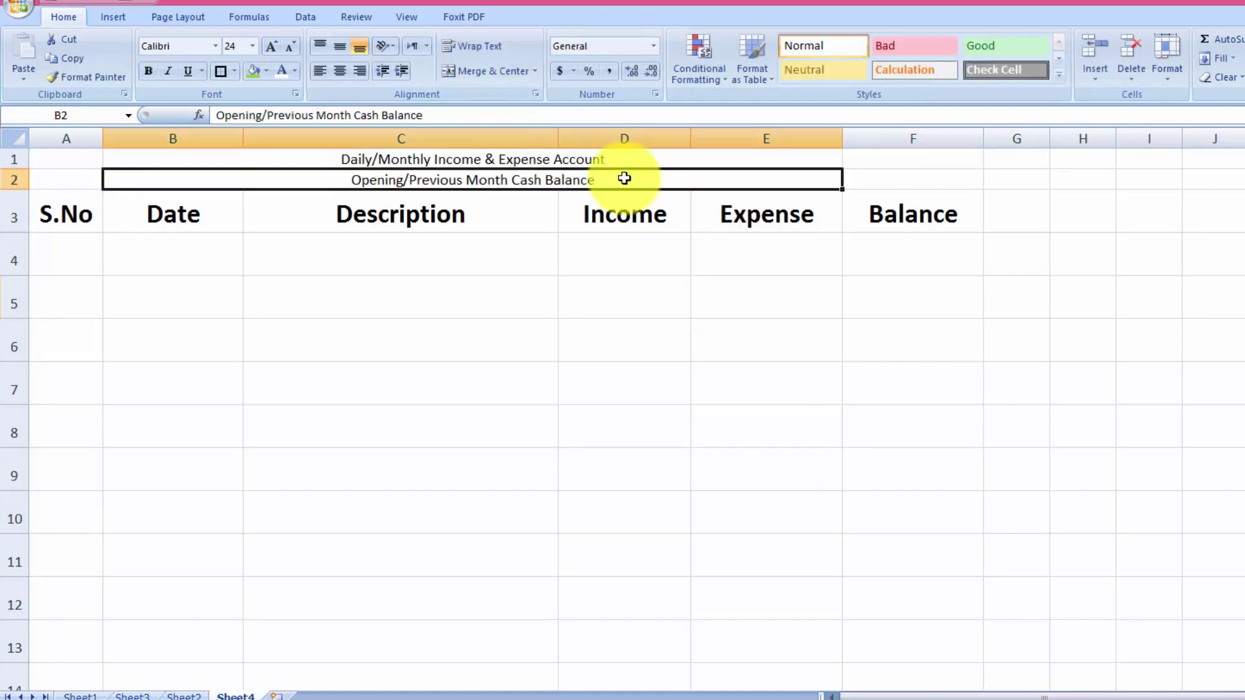
{"action": "left_click", "coordinate": [506, 75]}
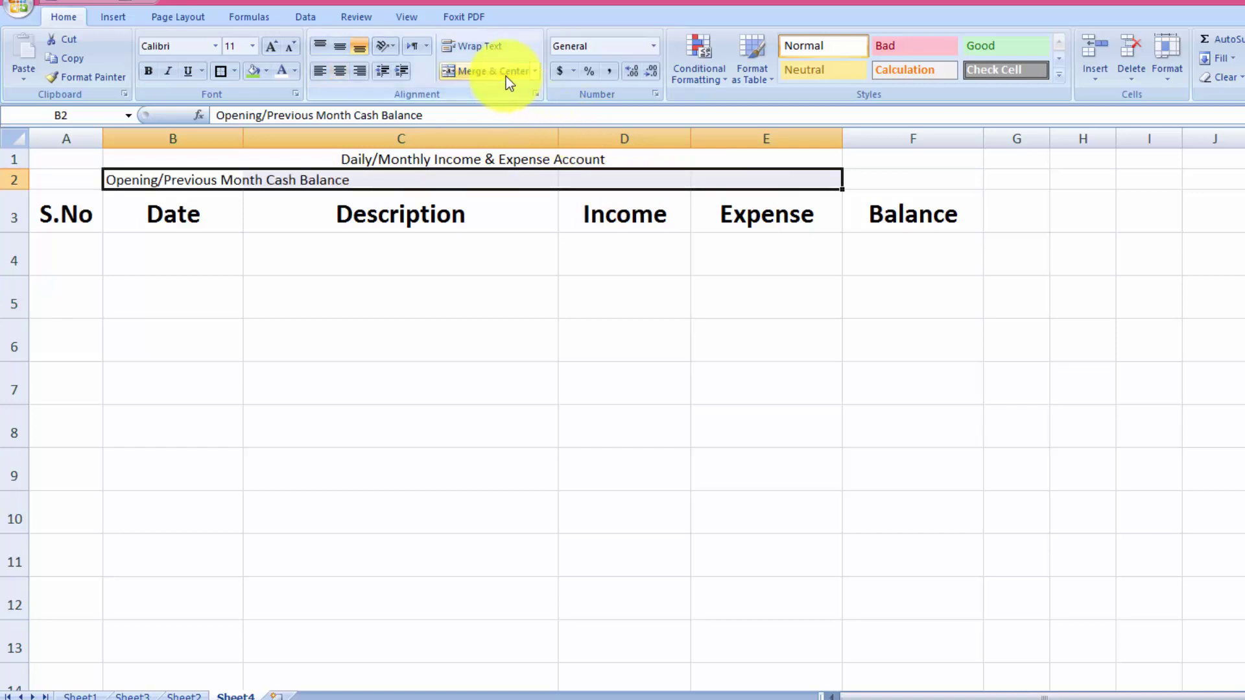
{"action": "left_click", "coordinate": [189, 178]}
{"action": "left_click_drag", "start_coordinate": [189, 178], "coordinate": [566, 182]}
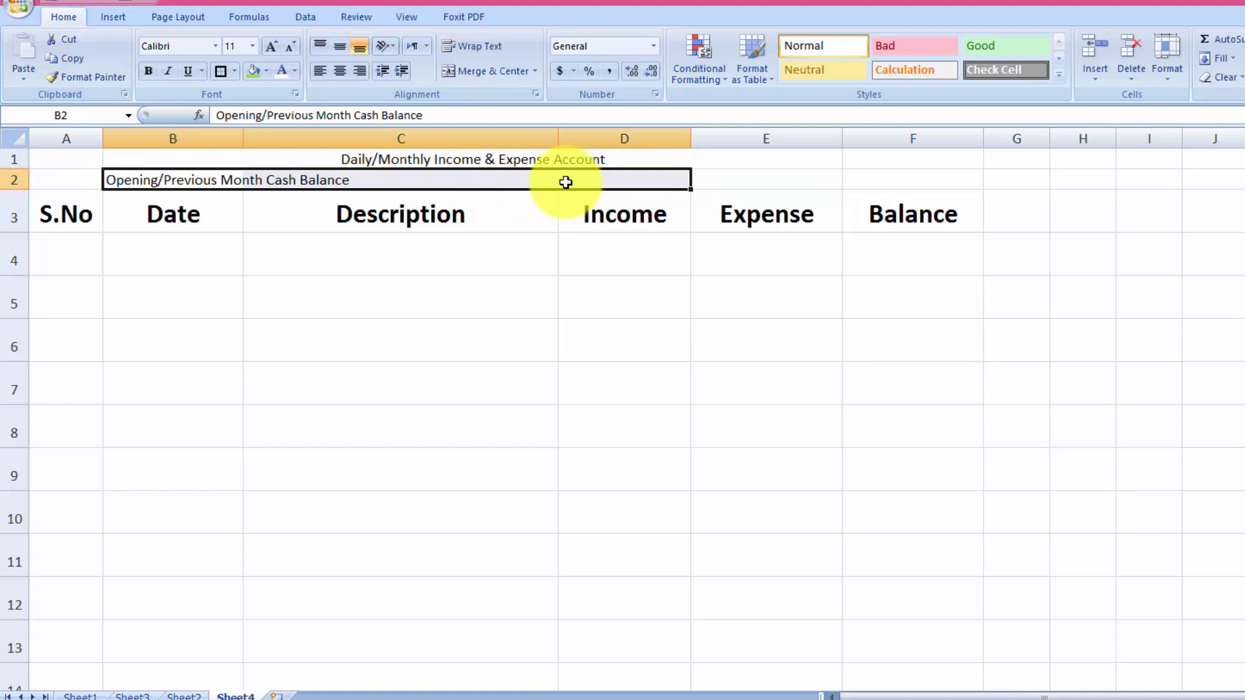
{"action": "left_click", "coordinate": [482, 69]}
- Enter 30000 as the opening cash balance in cell E2
{"action": "left_click", "coordinate": [748, 182]}
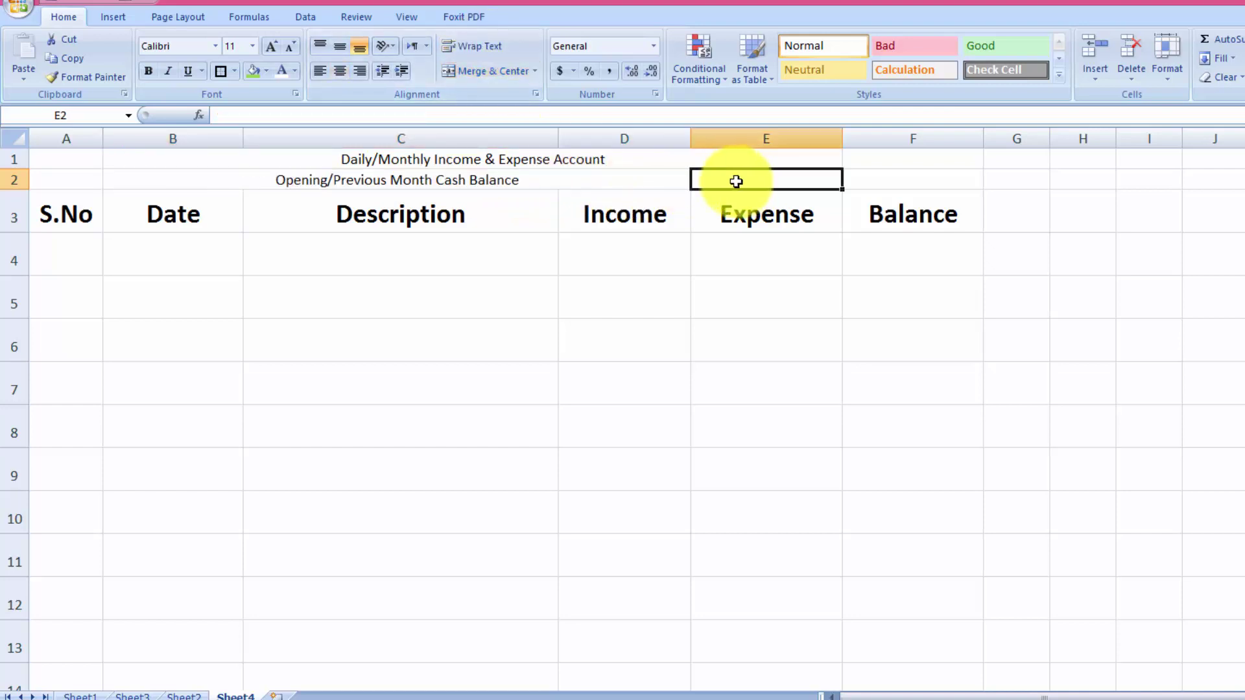
{"action": "type", "text": "30000"}
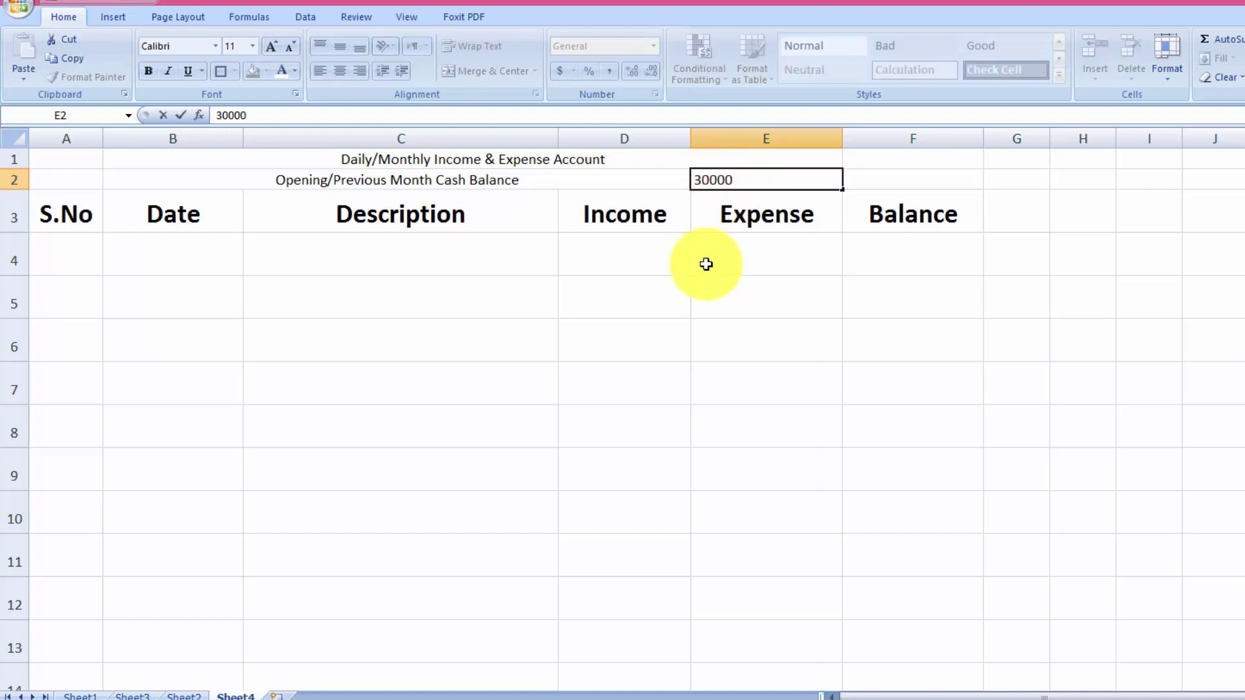
{"action": "left_click", "coordinate": [697, 260]}
- Increase the height of row 1 and align the title vertically to the middle
{"action": "left_click", "coordinate": [512, 160]}
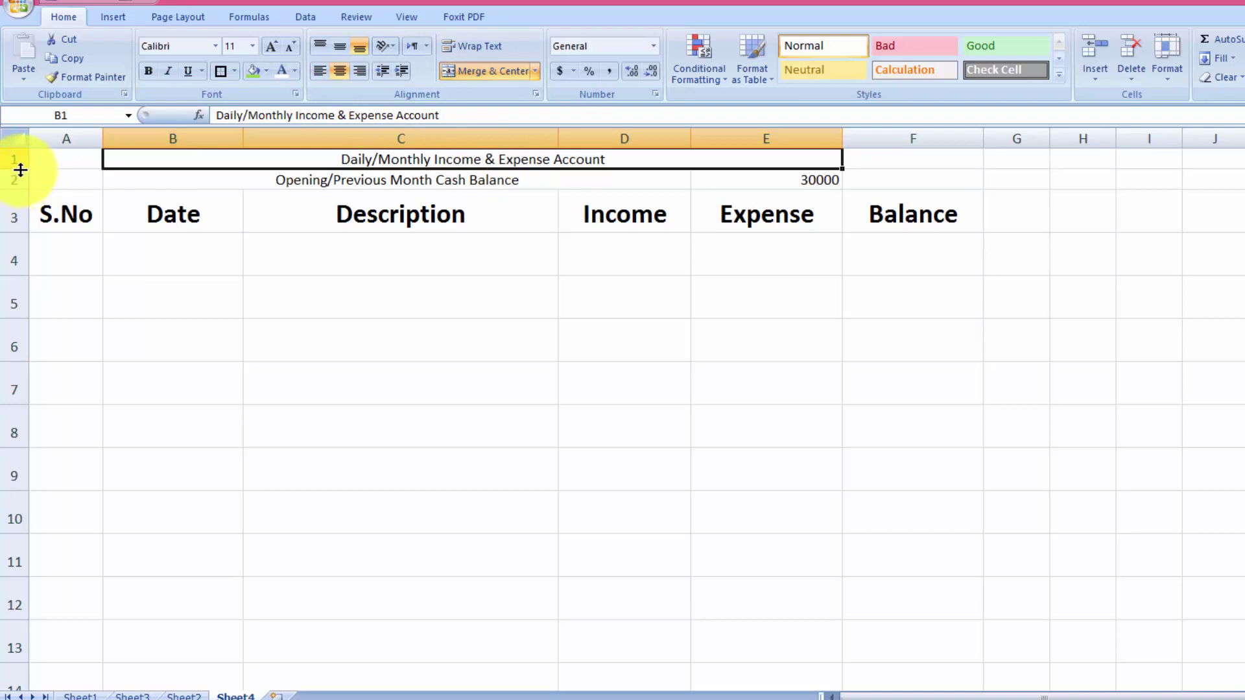
{"action": "left_click_drag", "start_coordinate": [19, 169], "coordinate": [20, 184]}
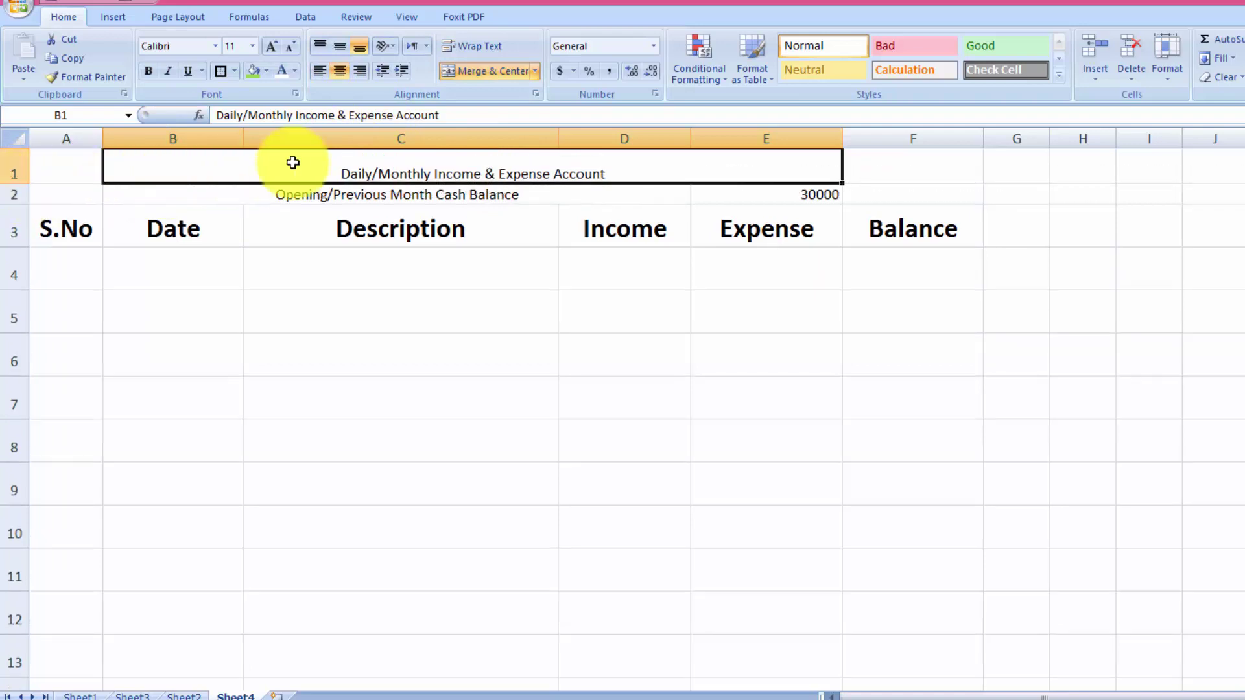
{"action": "left_click", "coordinate": [339, 46]}
- Format the title in B1 as bold text at font size 20
{"action": "left_click", "coordinate": [273, 48]}
{"action": "left_click", "coordinate": [274, 48]}
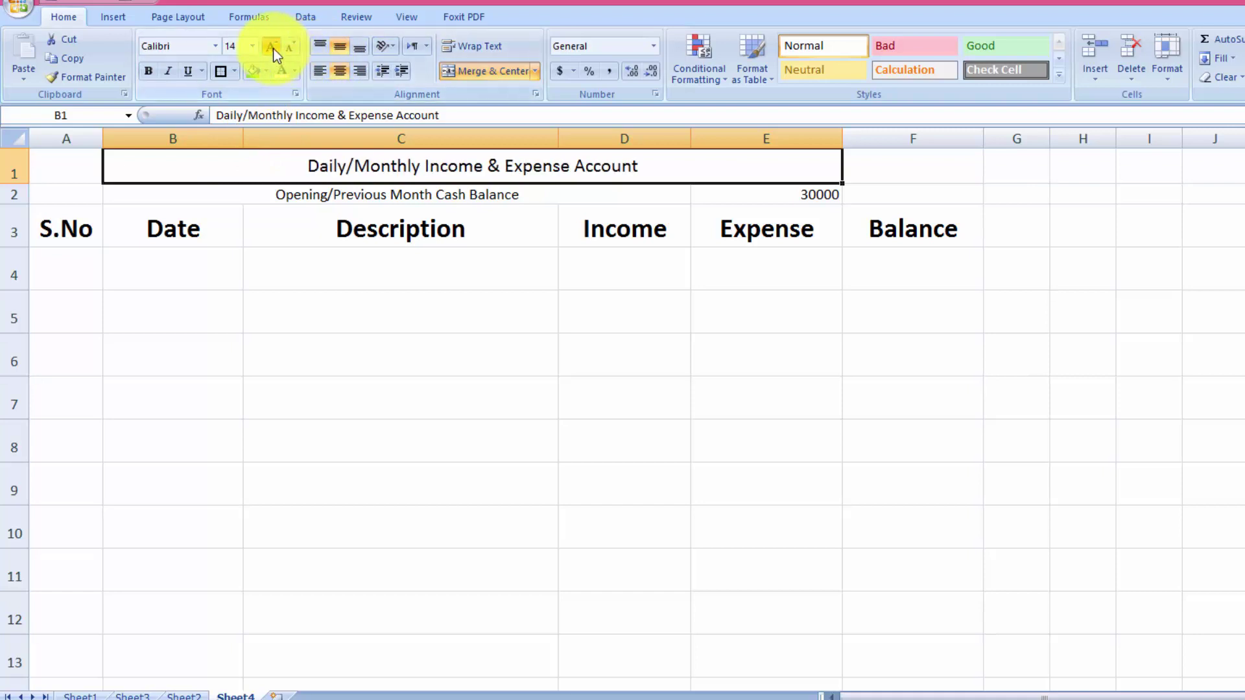
{"action": "left_click", "coordinate": [274, 47]}
{"action": "left_click", "coordinate": [274, 48]}
{"action": "left_click", "coordinate": [273, 48]}
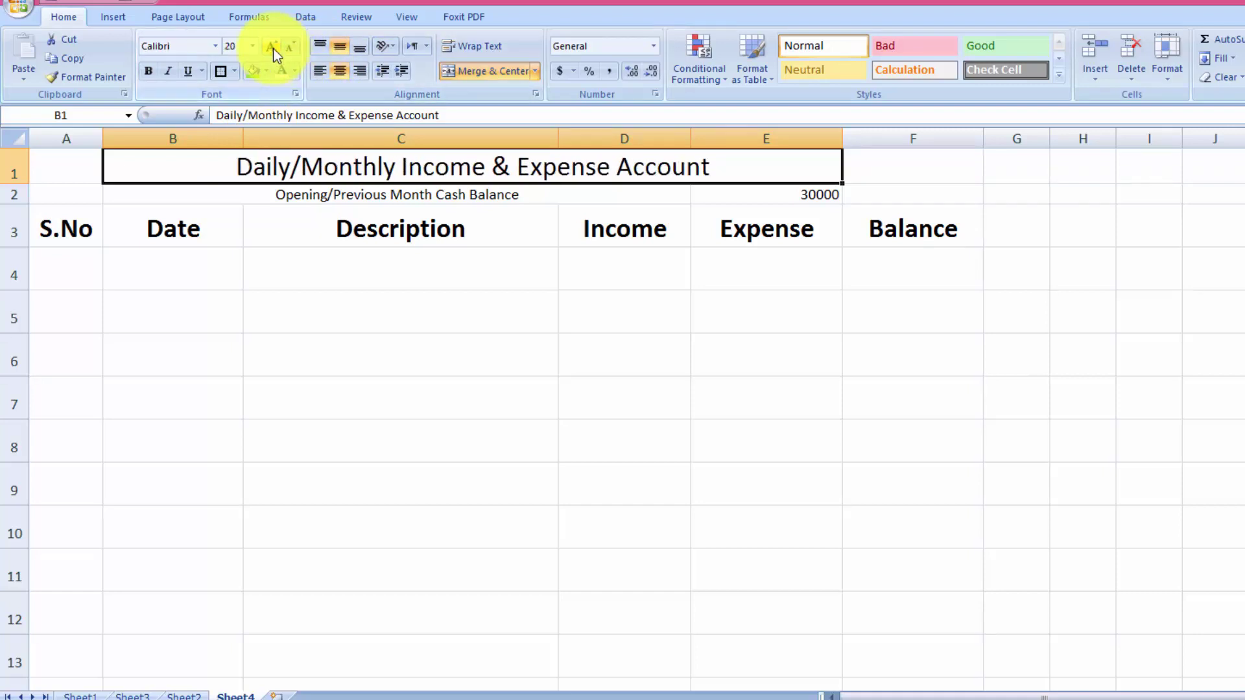
{"action": "left_click", "coordinate": [152, 72]}
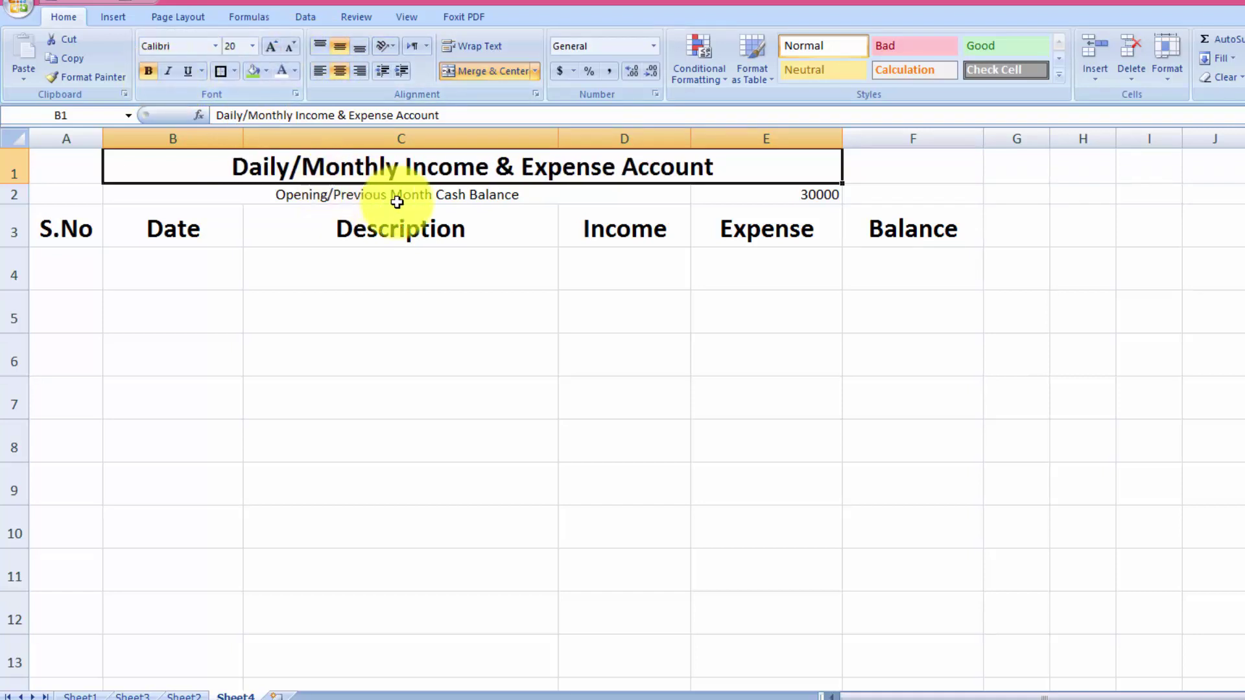
- Give the title in B1 white text on a red fill
{"action": "left_click", "coordinate": [283, 76]}
{"action": "left_click", "coordinate": [266, 71]}
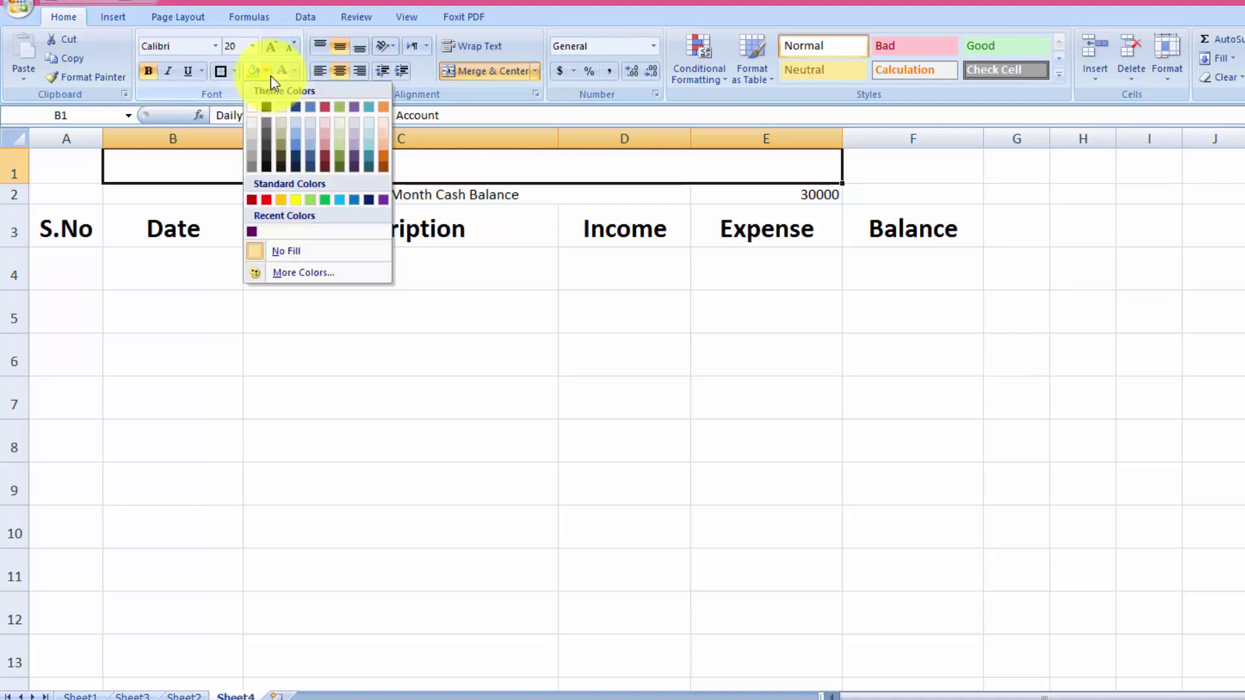
{"action": "left_click", "coordinate": [270, 201]}
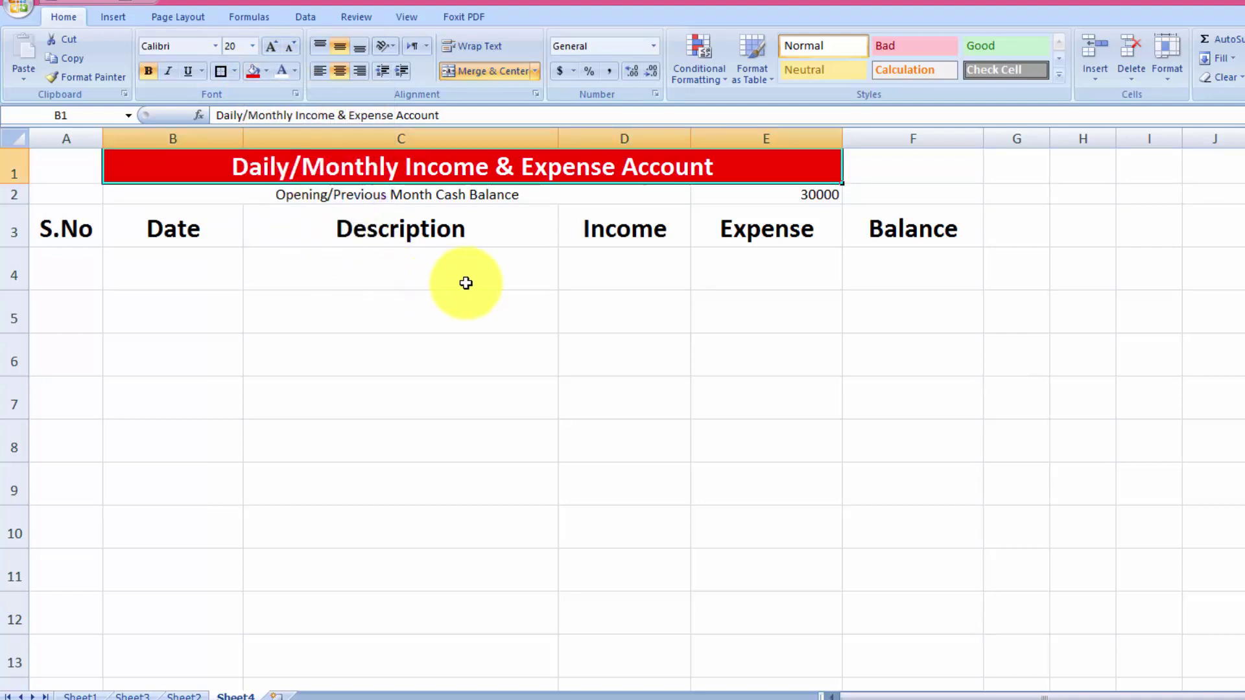
- Increase the height of row 2 and set the text of the opening balance cells B2:E2 to white
{"action": "left_click", "coordinate": [344, 195]}
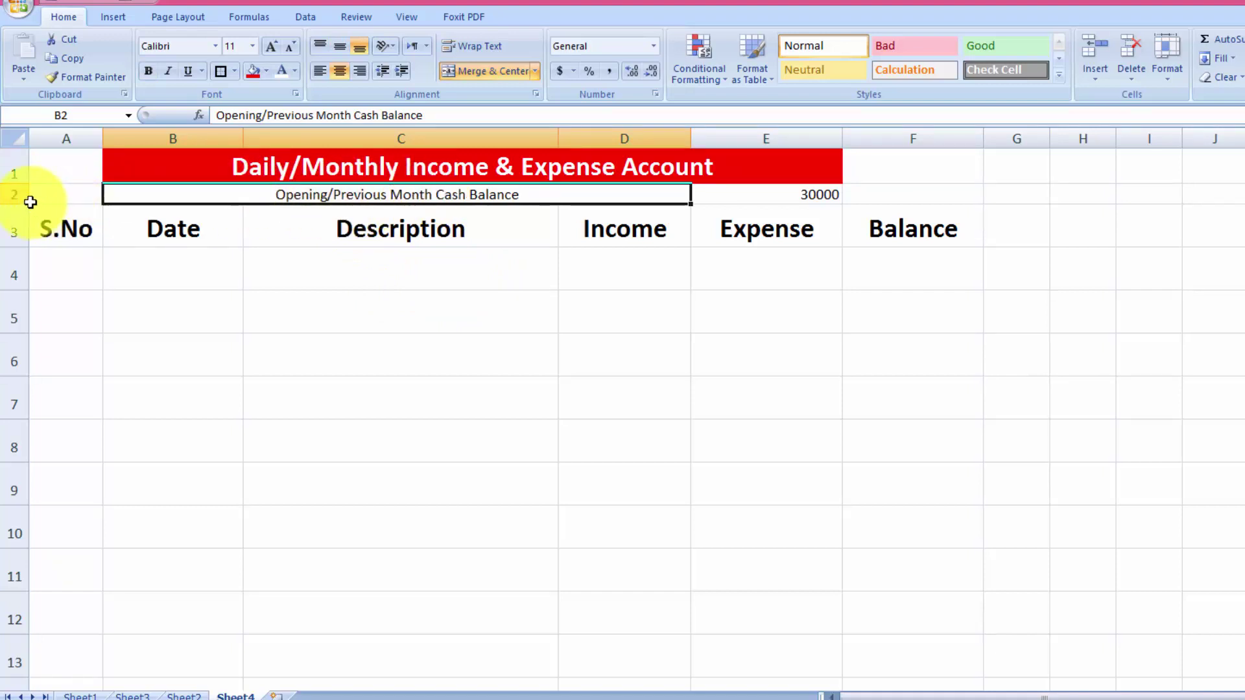
{"action": "left_click_drag", "start_coordinate": [27, 203], "coordinate": [22, 223]}
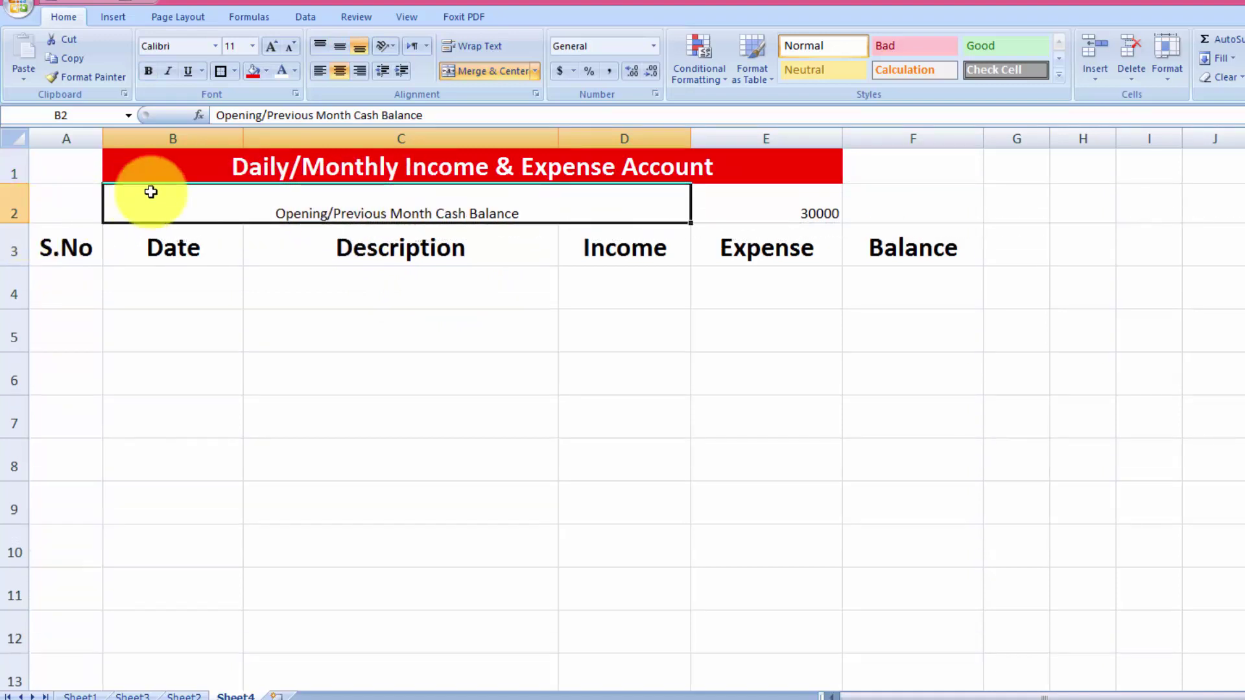
{"action": "left_click_drag", "start_coordinate": [150, 192], "coordinate": [739, 201]}
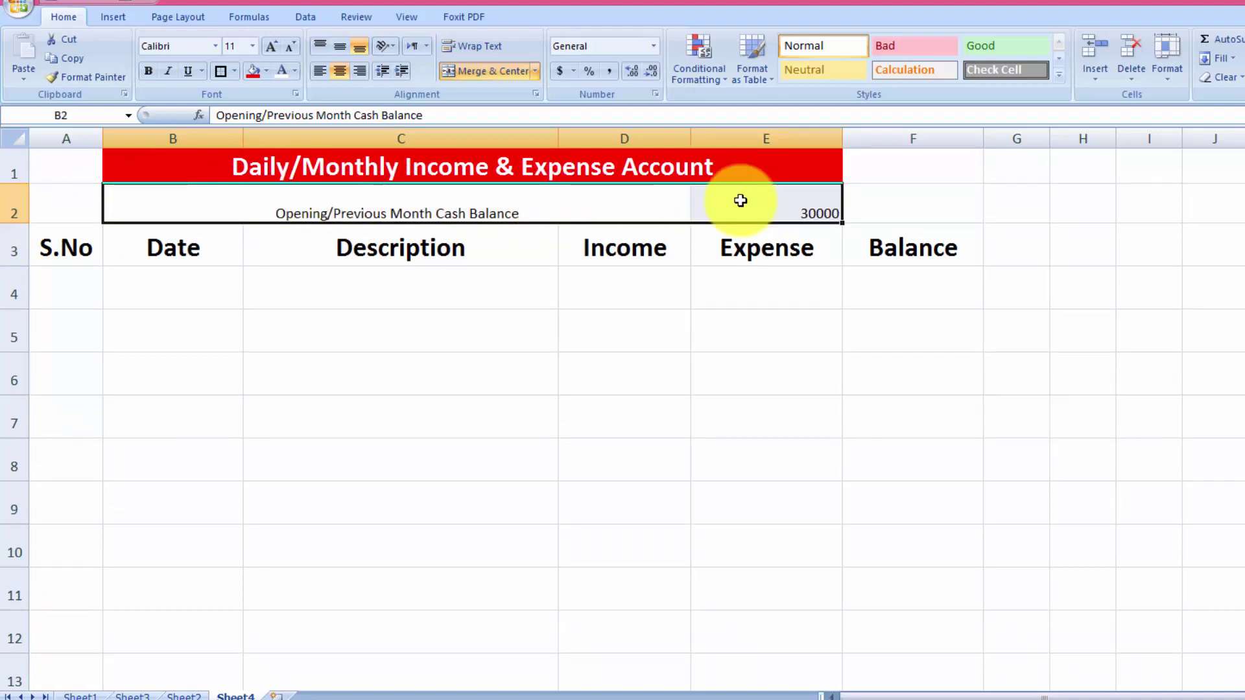
{"action": "left_click", "coordinate": [295, 72]}
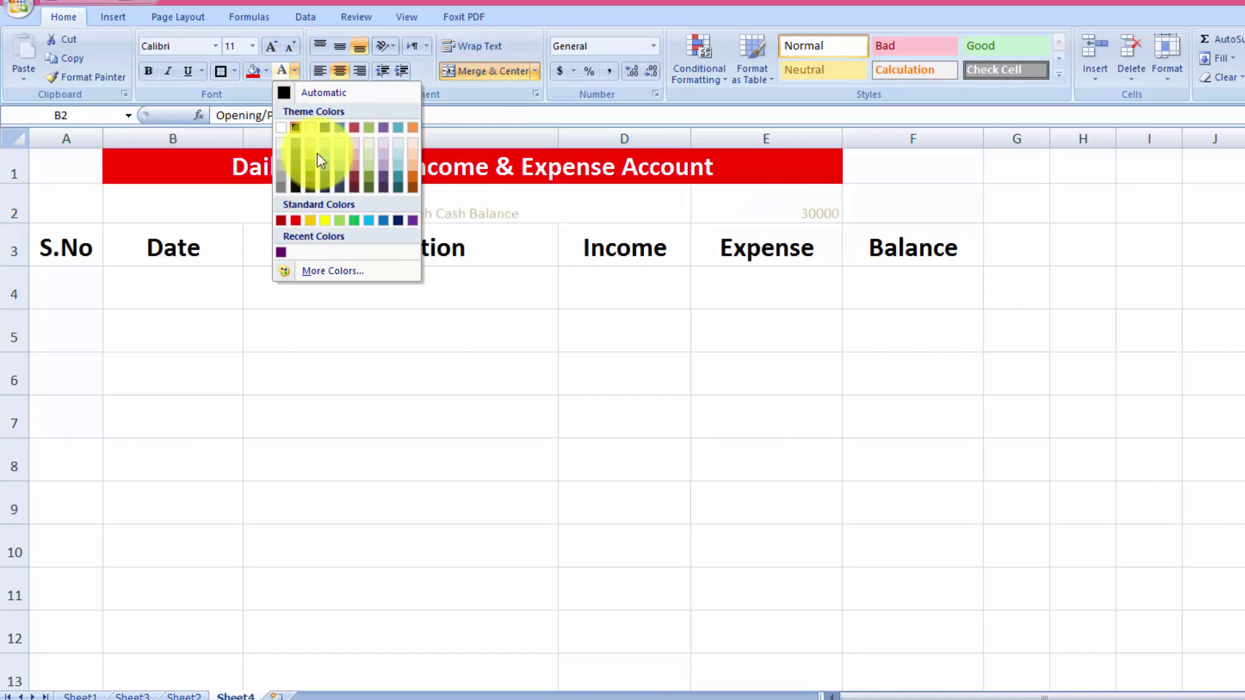
{"action": "left_click", "coordinate": [282, 131]}
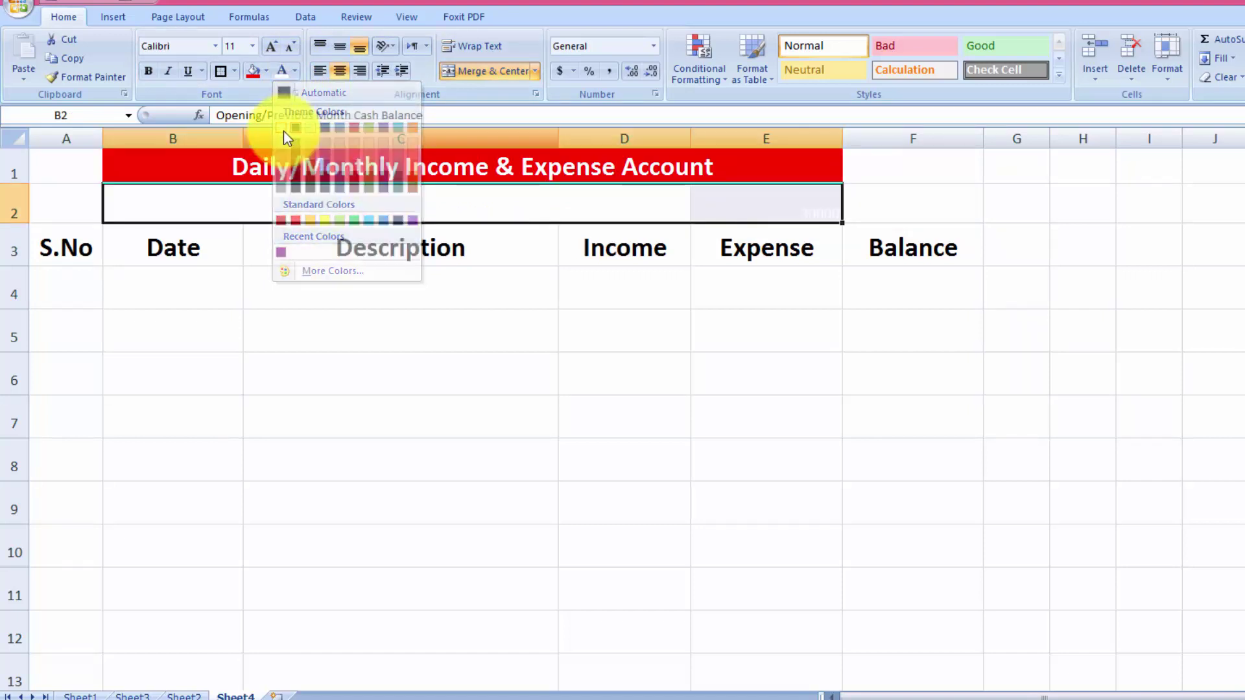
- Give the opening balance cells B2:E2 a blue fill
{"action": "left_click", "coordinate": [264, 72]}
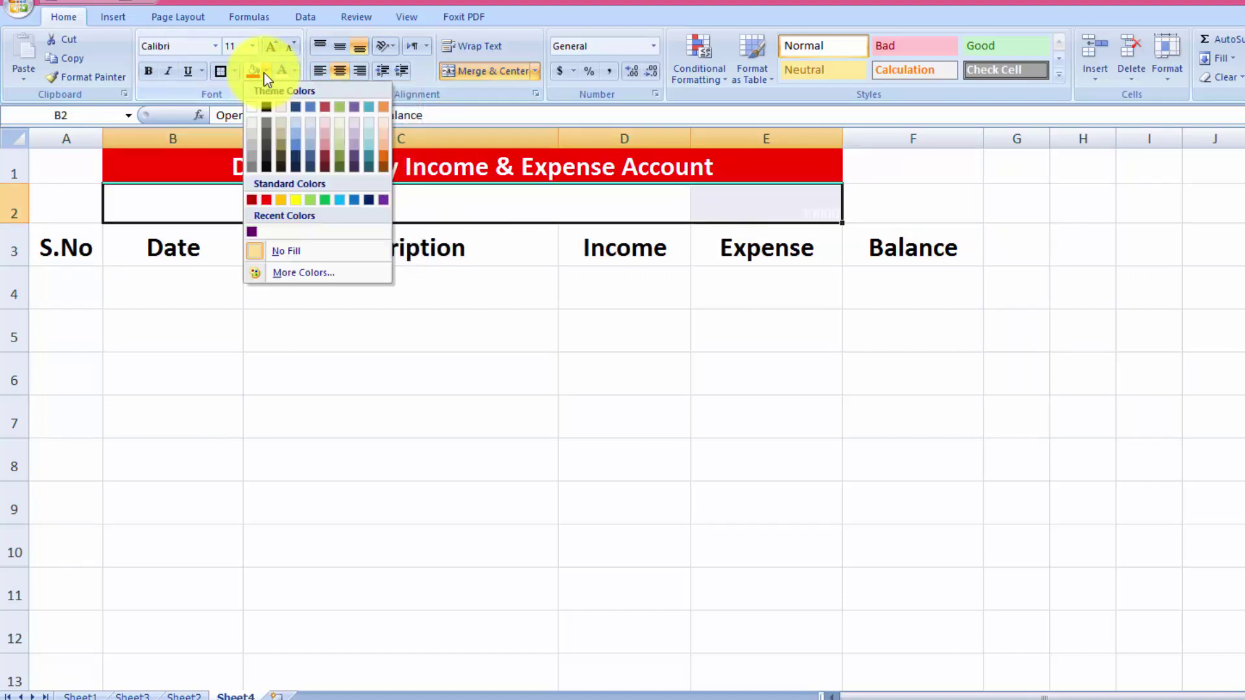
{"action": "left_click", "coordinate": [313, 200]}
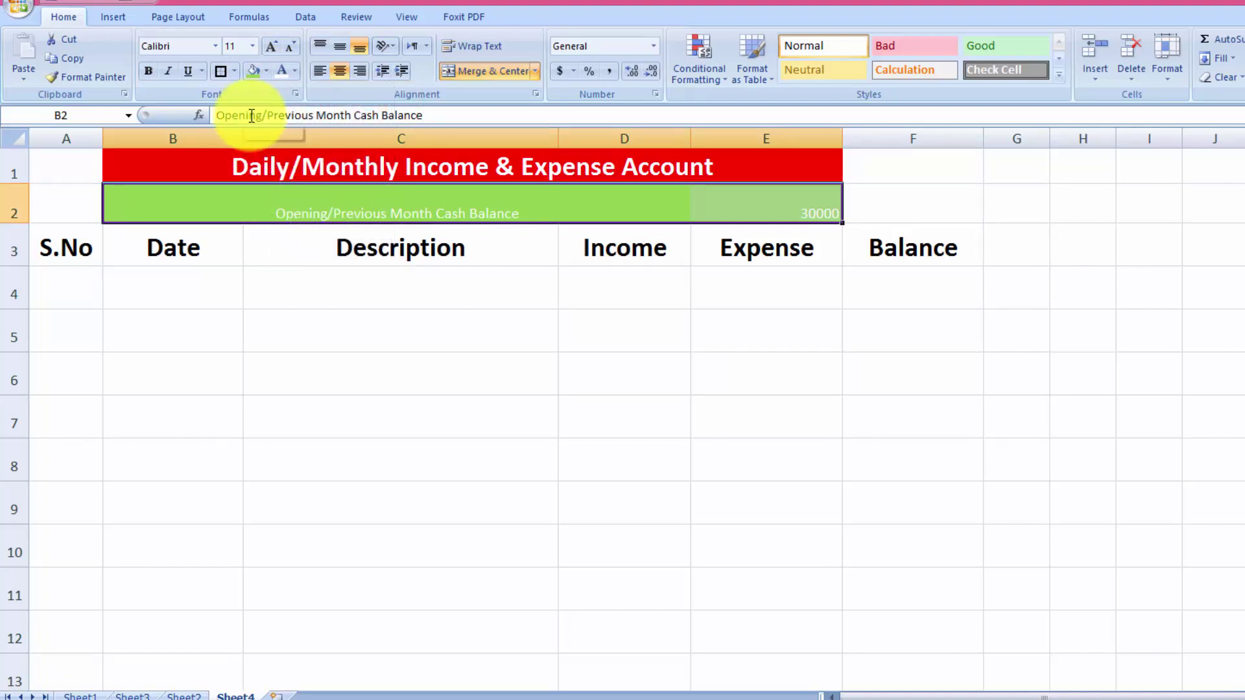
{"action": "left_click", "coordinate": [267, 72]}
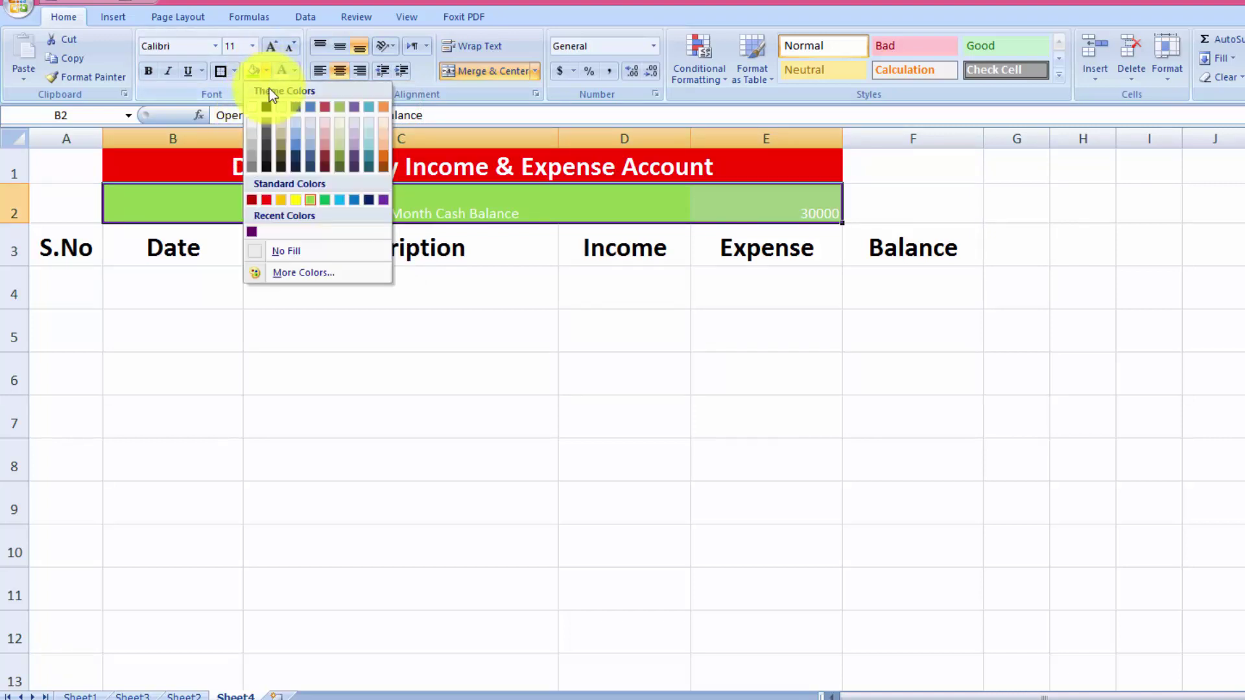
{"action": "left_click", "coordinate": [354, 203]}
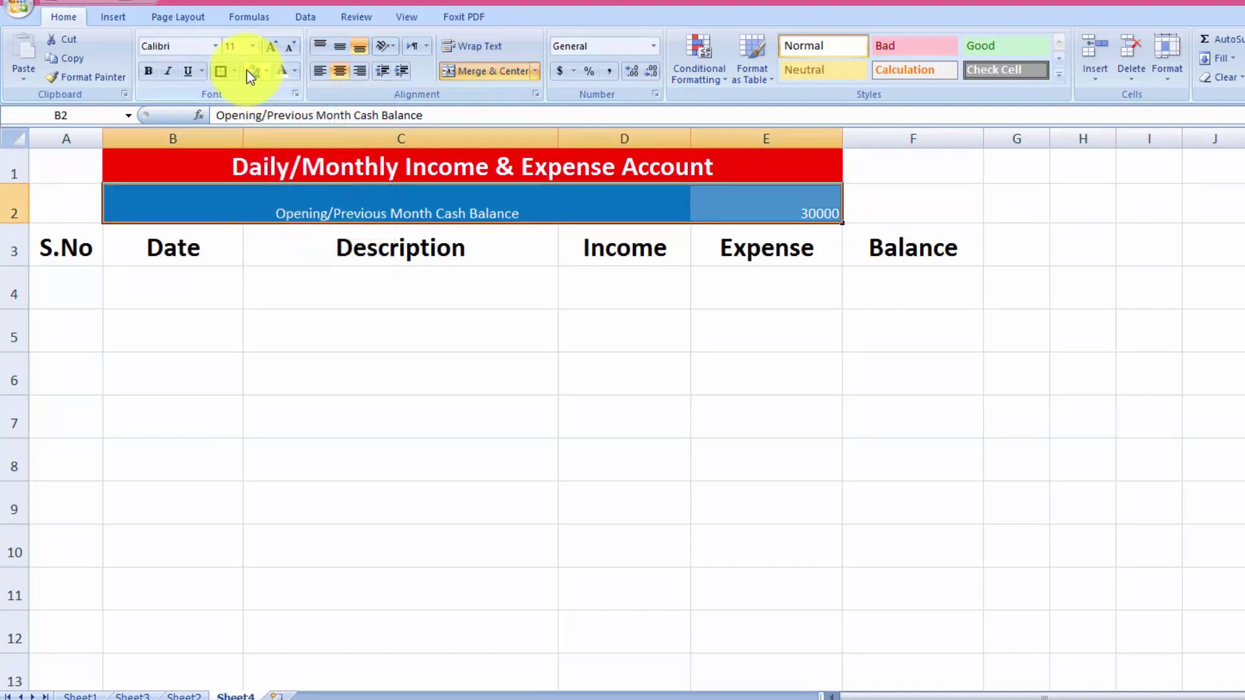
- Format B2:E2 as bold text at font size 18 and increase the height of row 1
{"action": "left_click", "coordinate": [269, 47]}
{"action": "left_click", "coordinate": [269, 47]}
{"action": "left_click", "coordinate": [270, 47]}
{"action": "left_click", "coordinate": [270, 47]}
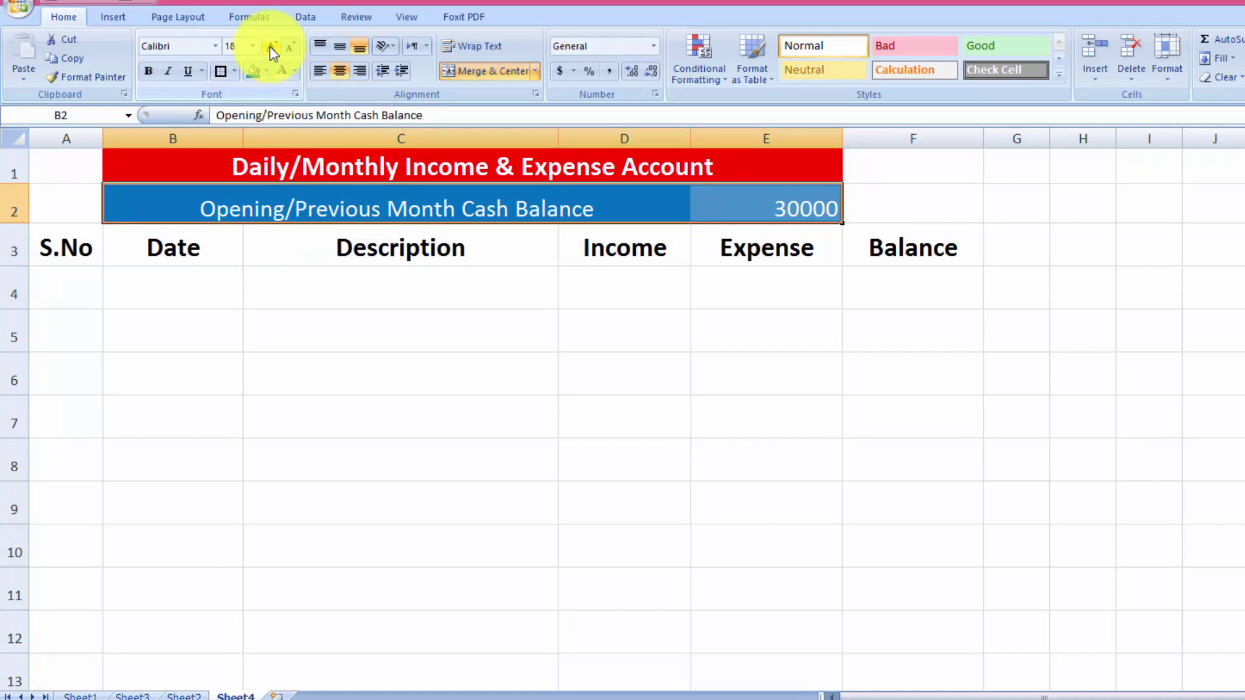
{"action": "left_click", "coordinate": [145, 73]}
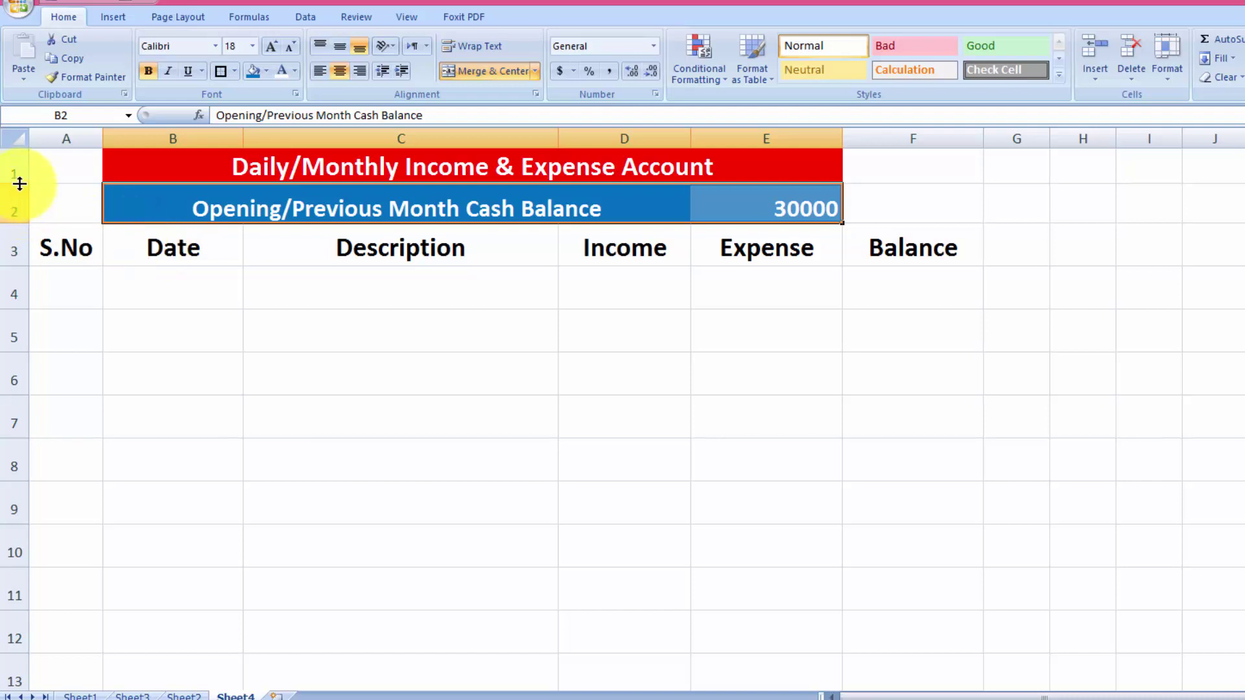
{"action": "left_click_drag", "start_coordinate": [20, 184], "coordinate": [20, 205]}
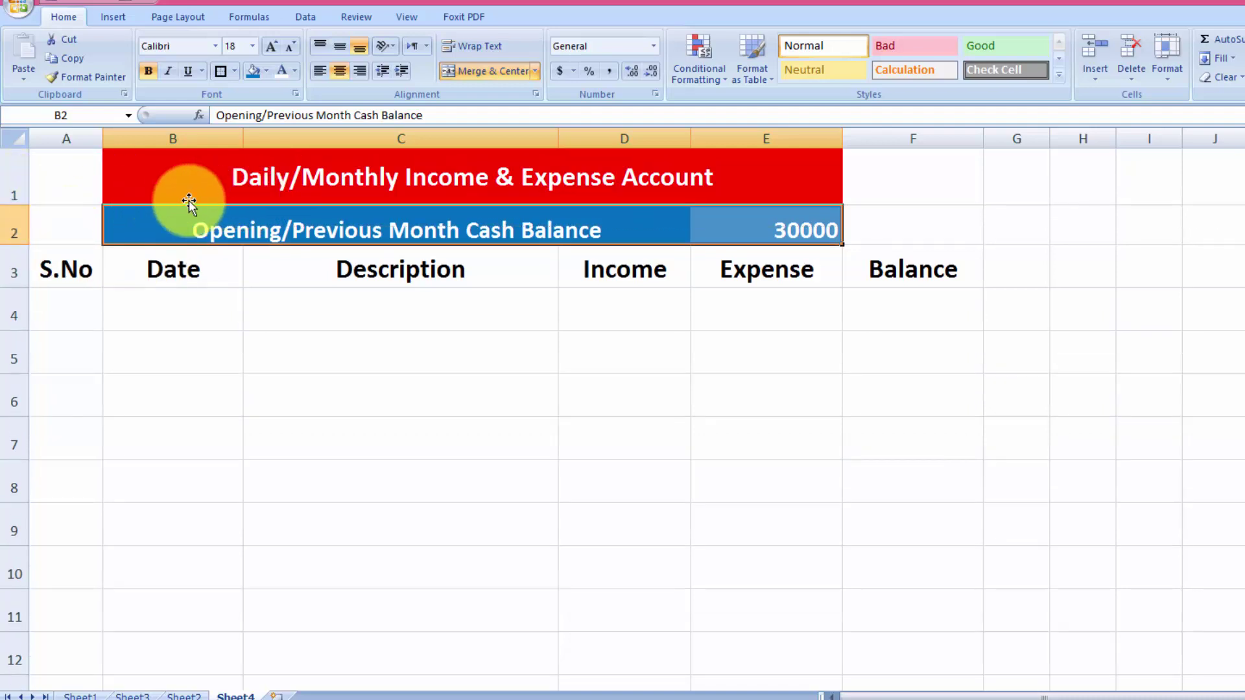
- Apply the dollar accounting number format to the opening cash balance in E2
{"action": "left_click", "coordinate": [730, 232]}
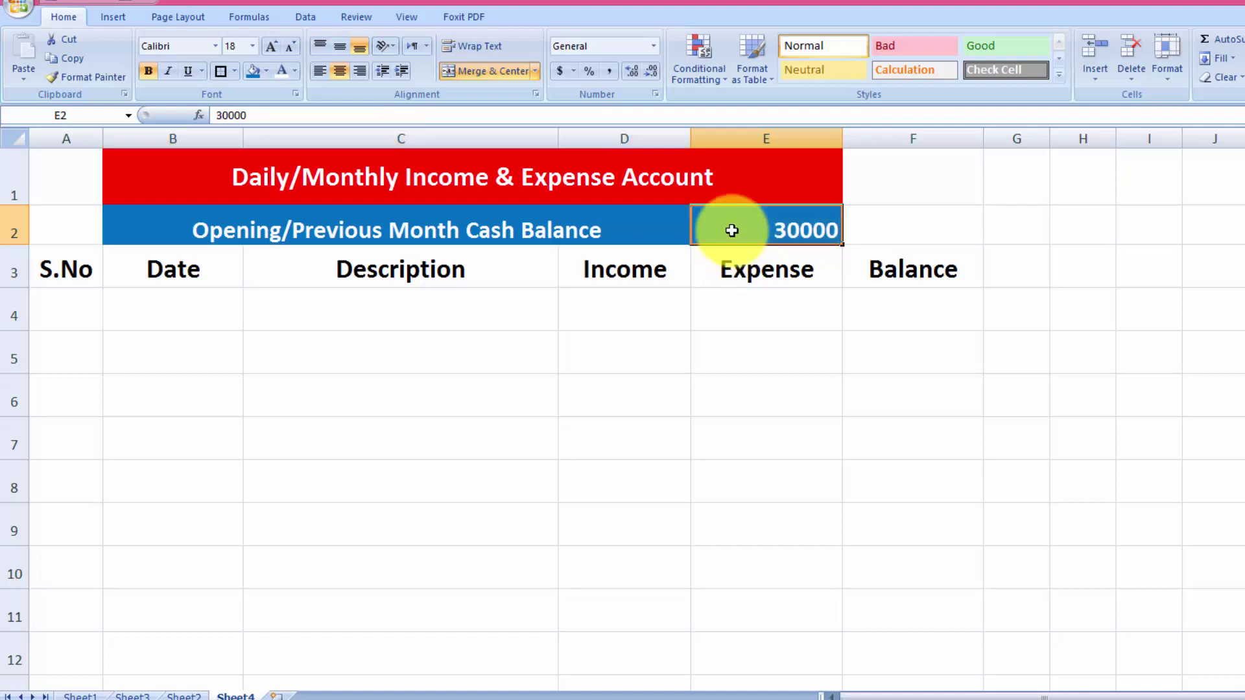
{"action": "left_click", "coordinate": [560, 73]}
{"action": "left_click", "coordinate": [658, 348]}
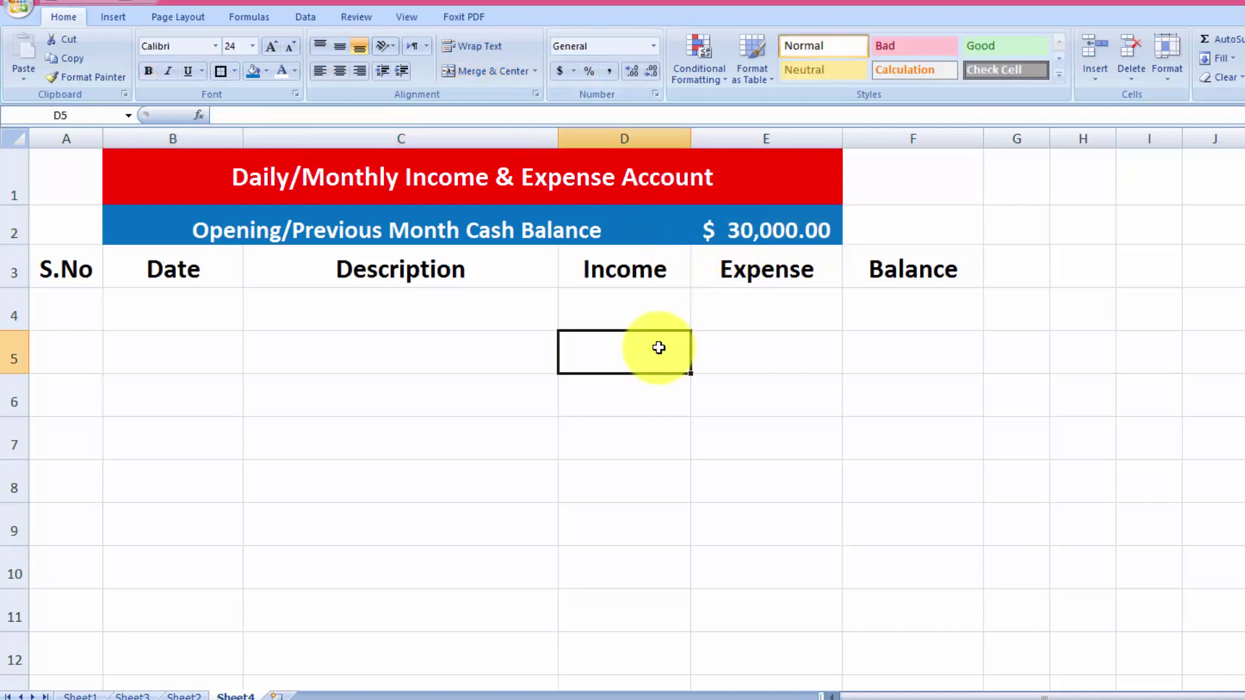
- Add all borders and a thick box border to the table range A3:F12
{"action": "left_click_drag", "start_coordinate": [72, 267], "coordinate": [931, 657]}
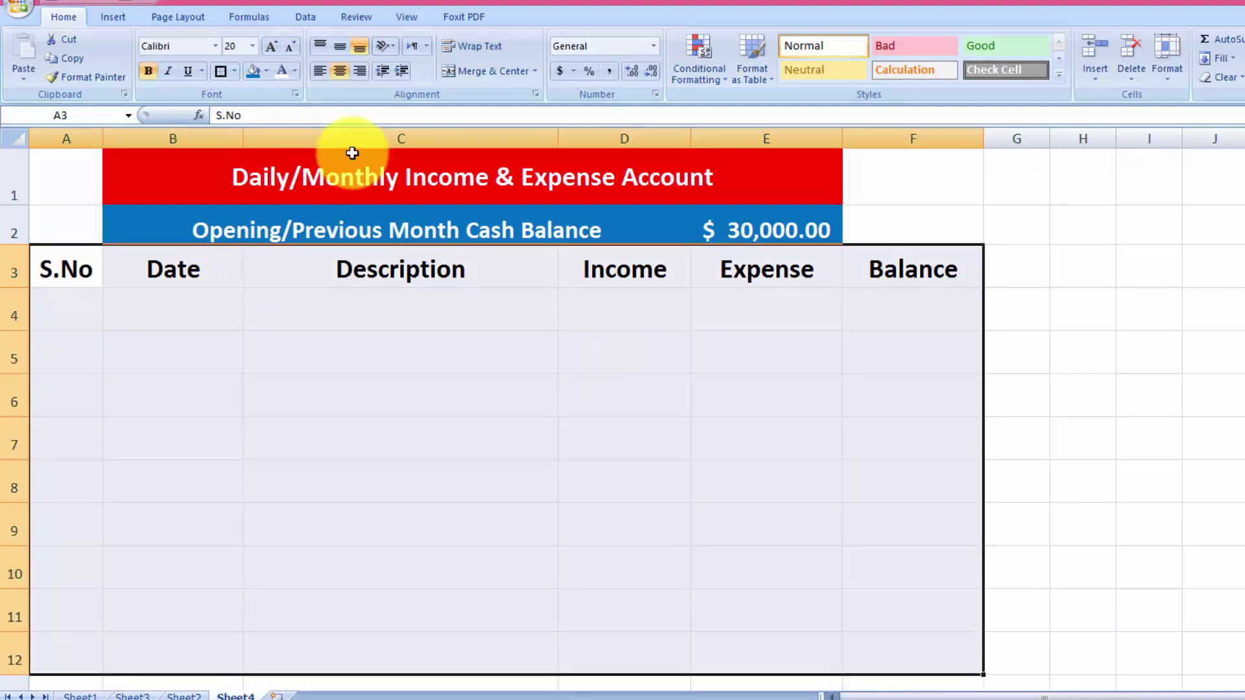
{"action": "left_click", "coordinate": [234, 72]}
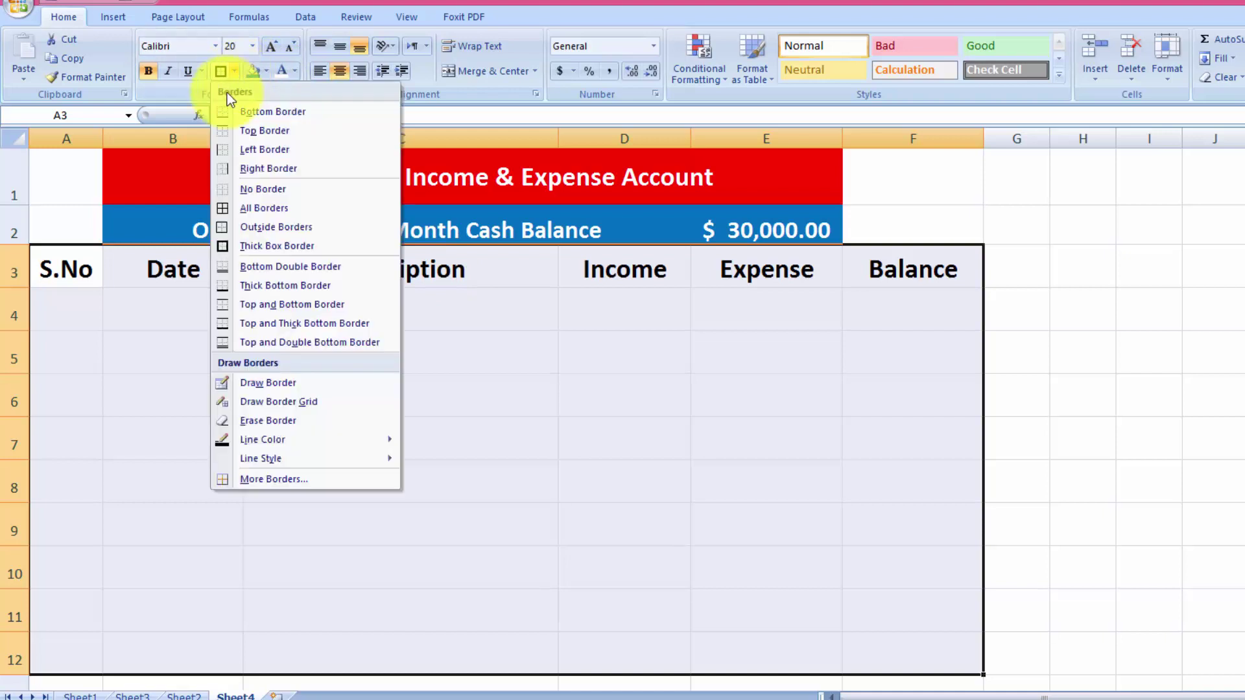
{"action": "left_click", "coordinate": [225, 213]}
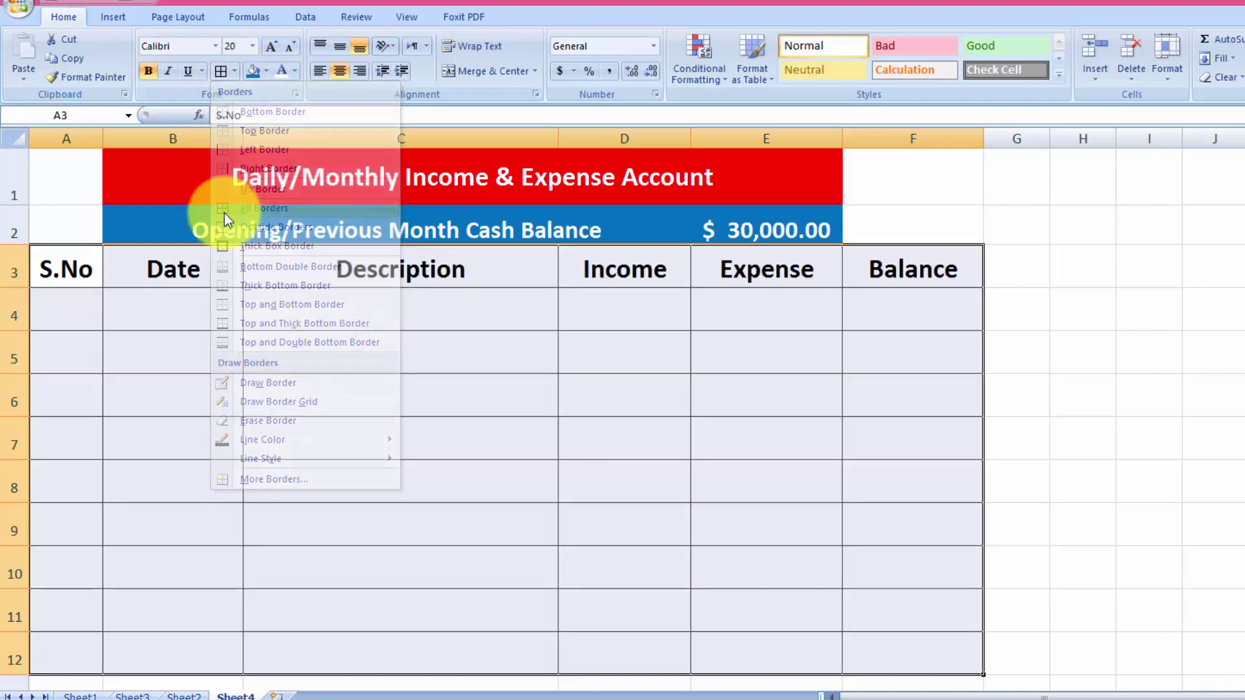
{"action": "left_click", "coordinate": [236, 71]}
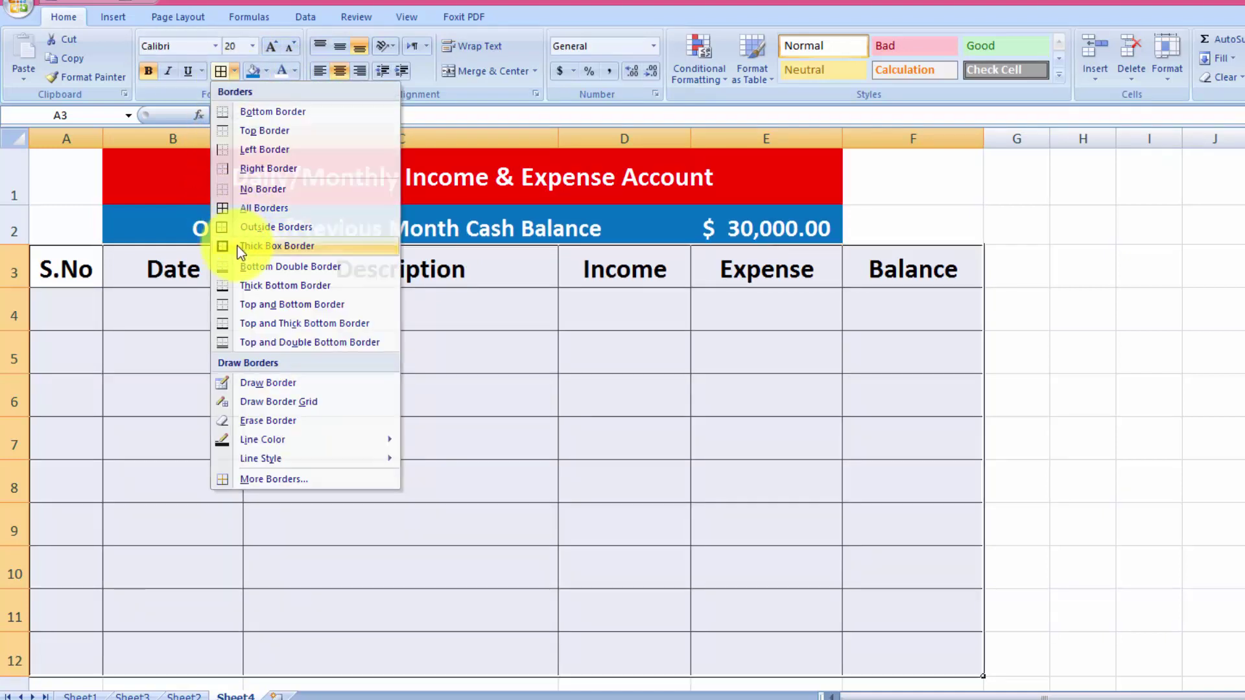
{"action": "left_click", "coordinate": [237, 246]}
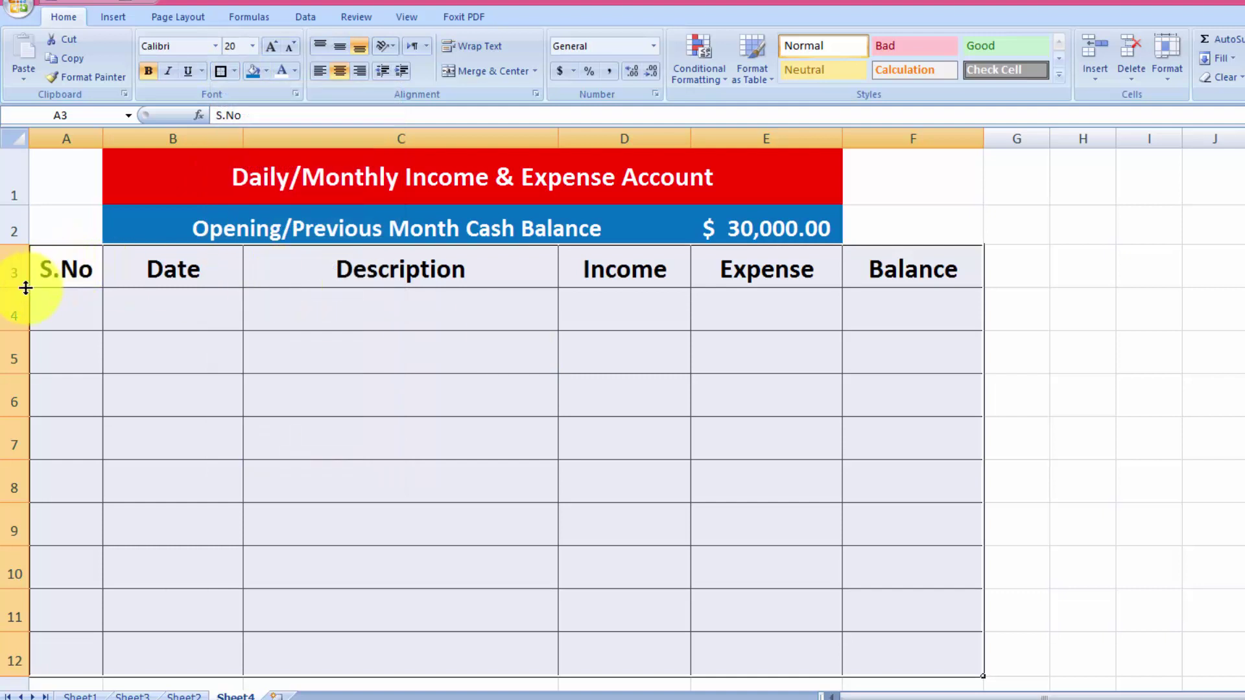
- Increase the height of row 3 and align the headings in A3:F3 vertically to the middle
{"action": "left_click_drag", "start_coordinate": [24, 287], "coordinate": [869, 278]}
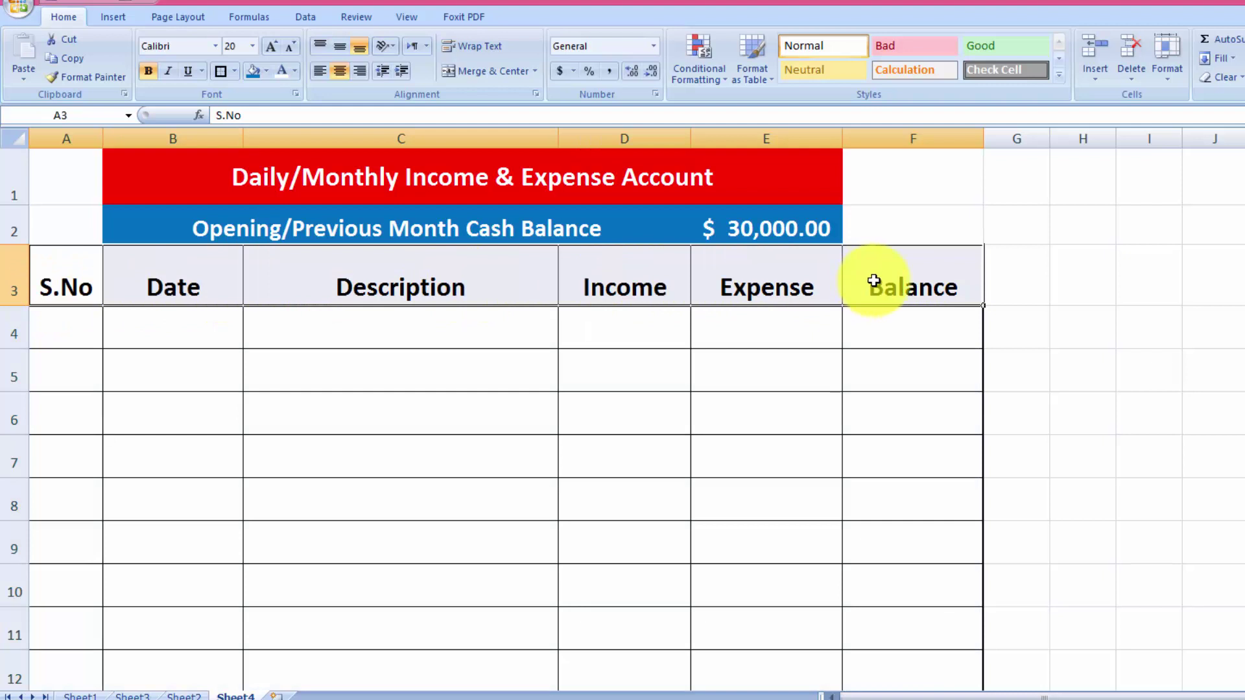
{"action": "left_click", "coordinate": [338, 47]}
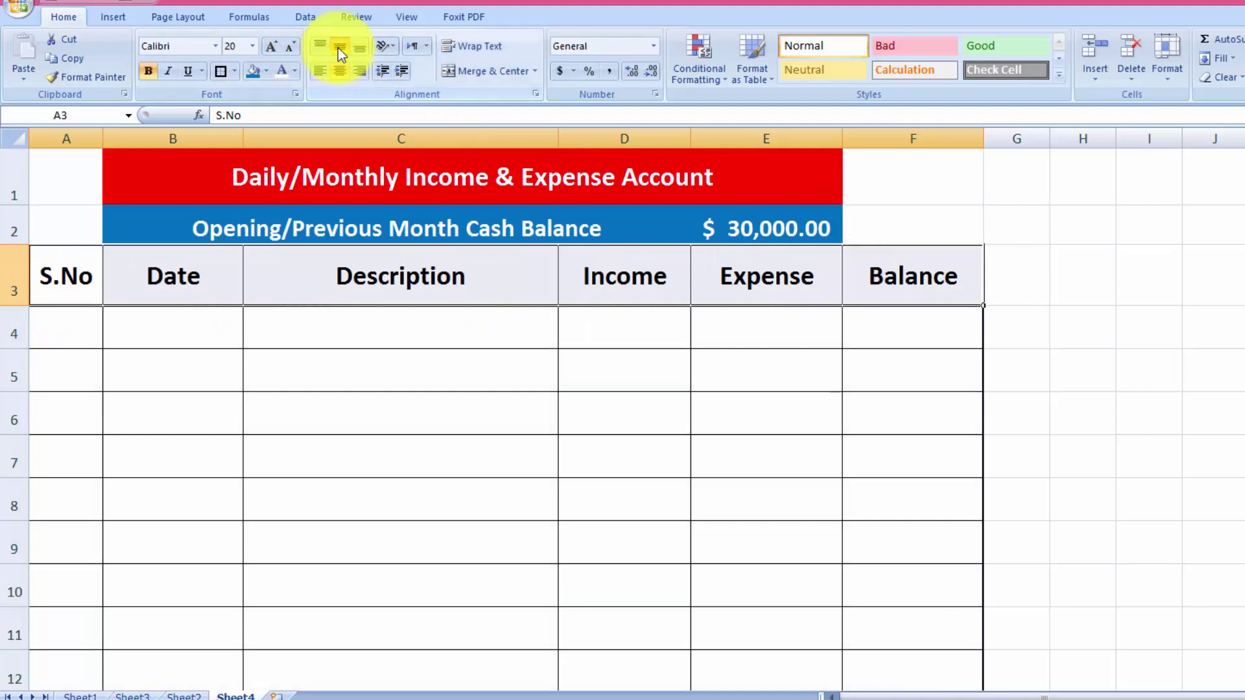
- Underline the headings in A3:F3 and give them white text on a green fill
{"action": "left_click", "coordinate": [188, 71]}
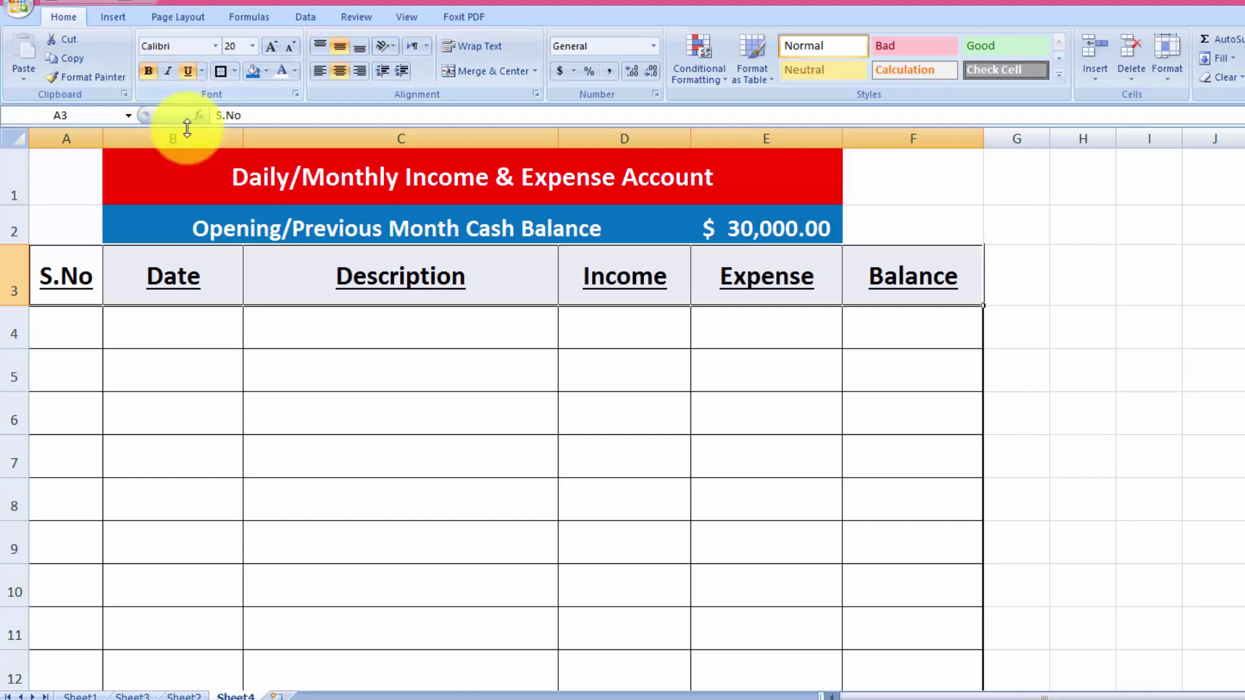
{"action": "left_click", "coordinate": [283, 75]}
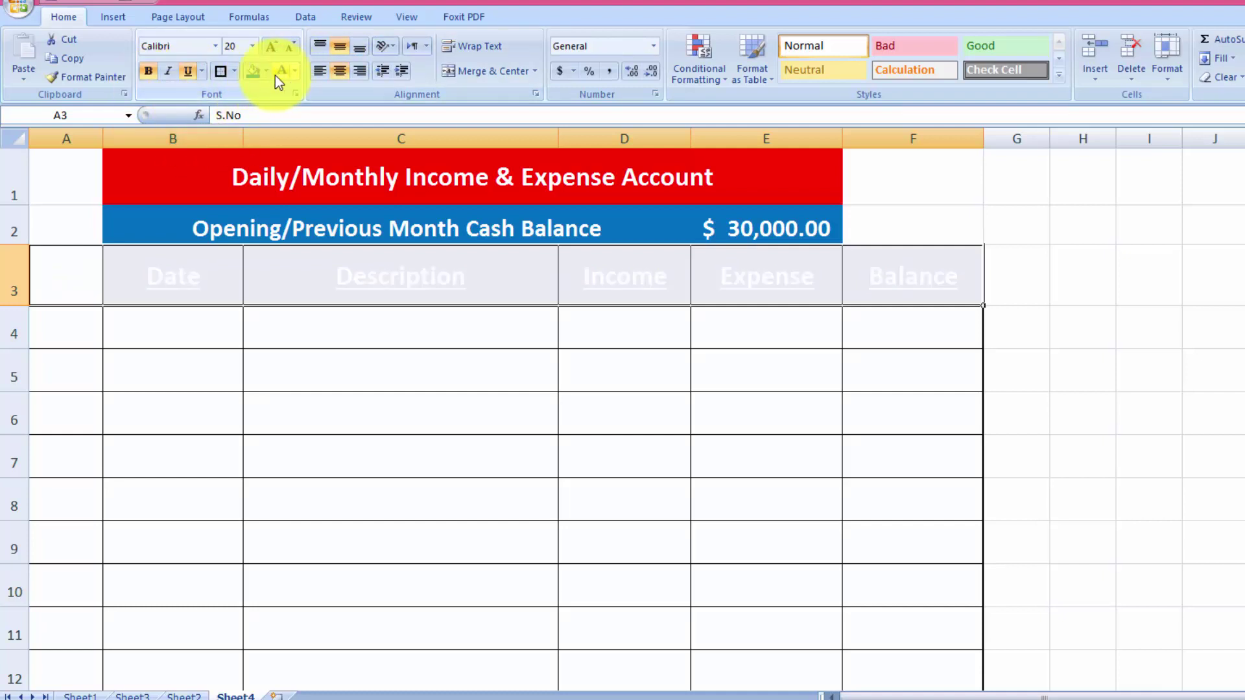
{"action": "left_click", "coordinate": [265, 72]}
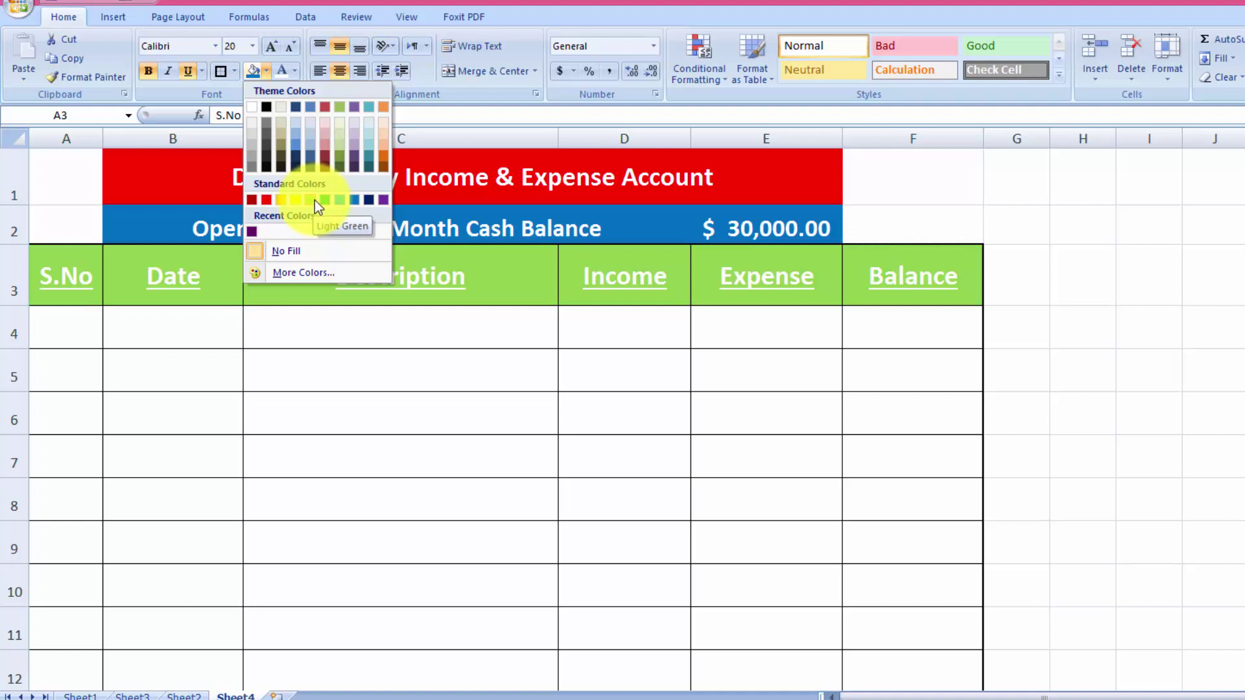
{"action": "left_click", "coordinate": [322, 200]}
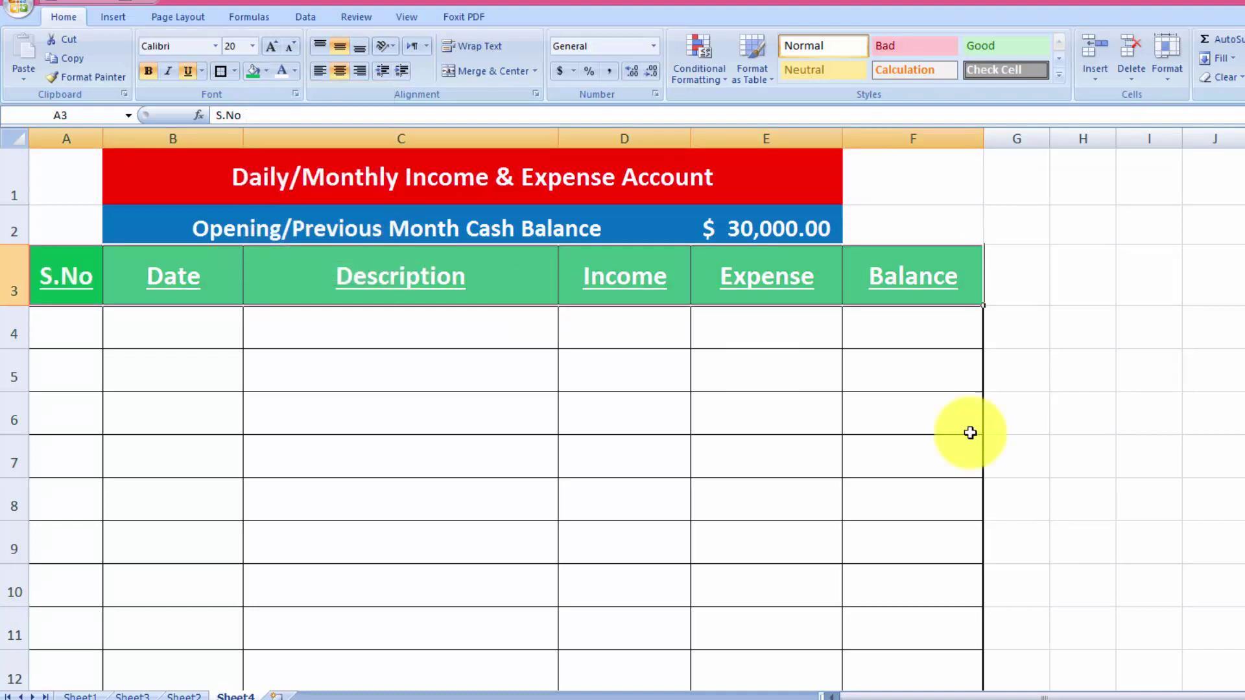
{"action": "left_click", "coordinate": [1019, 438]}
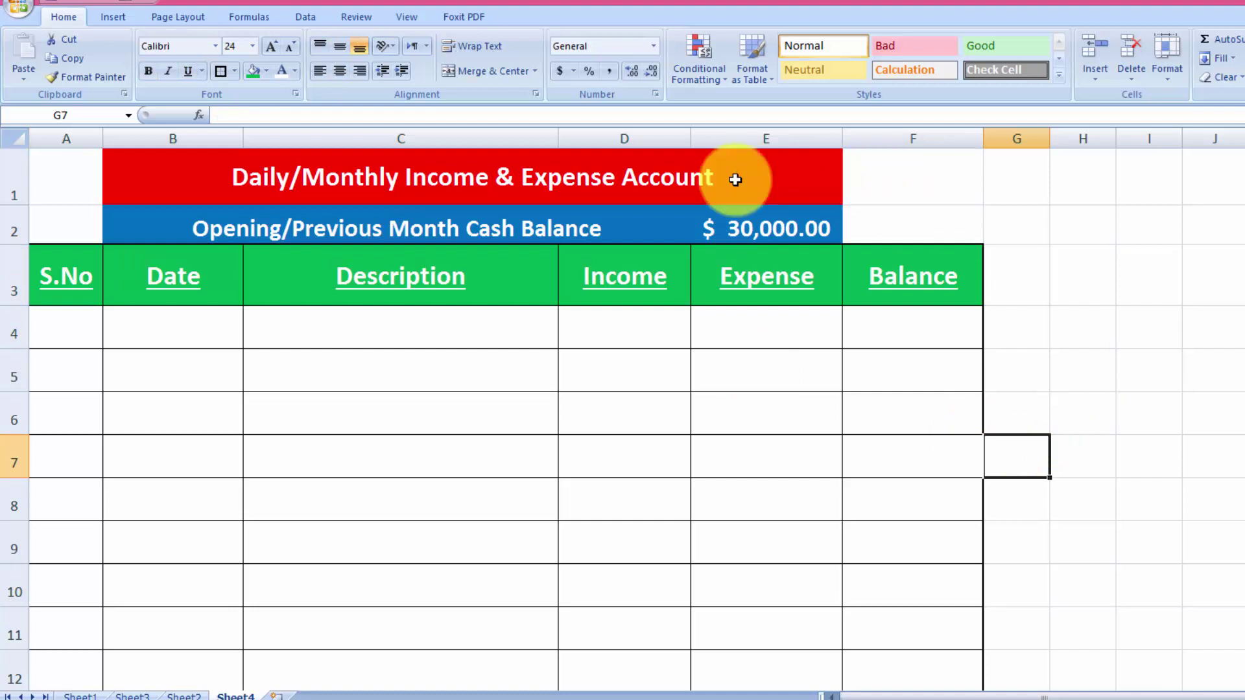
- Increase the font size of the title in B1 to 24
{"action": "left_click", "coordinate": [708, 177]}
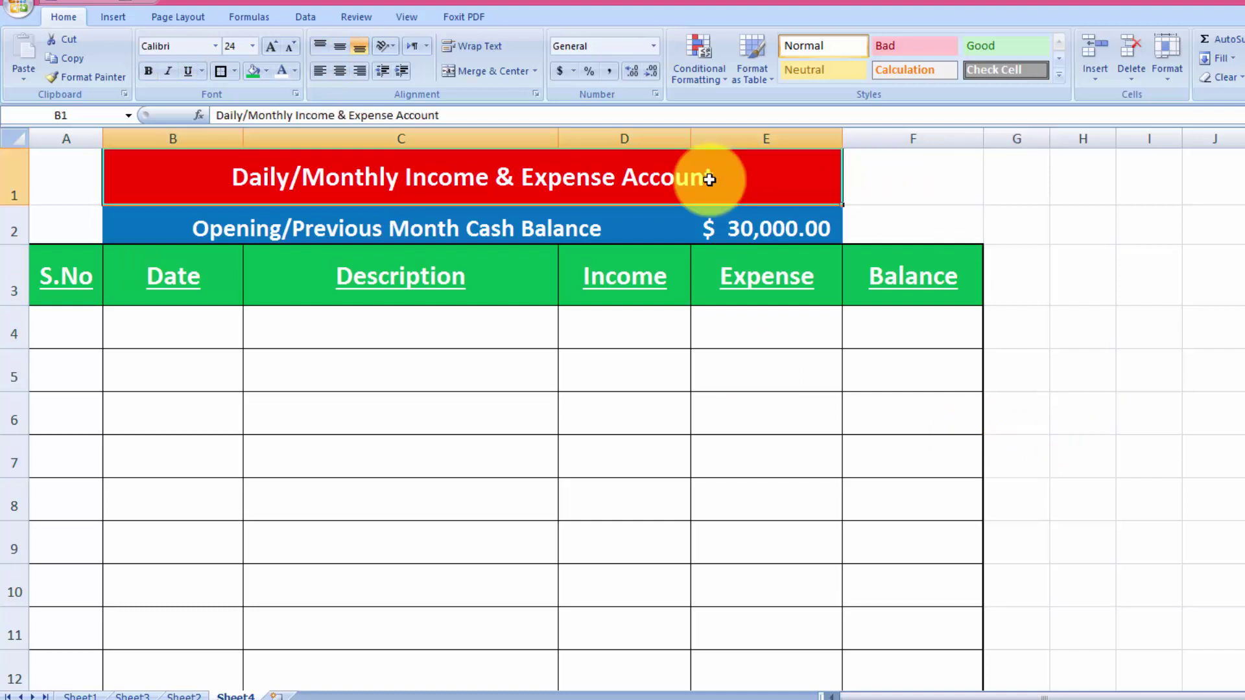
{"action": "left_click", "coordinate": [266, 48]}
{"action": "left_click", "coordinate": [265, 48]}
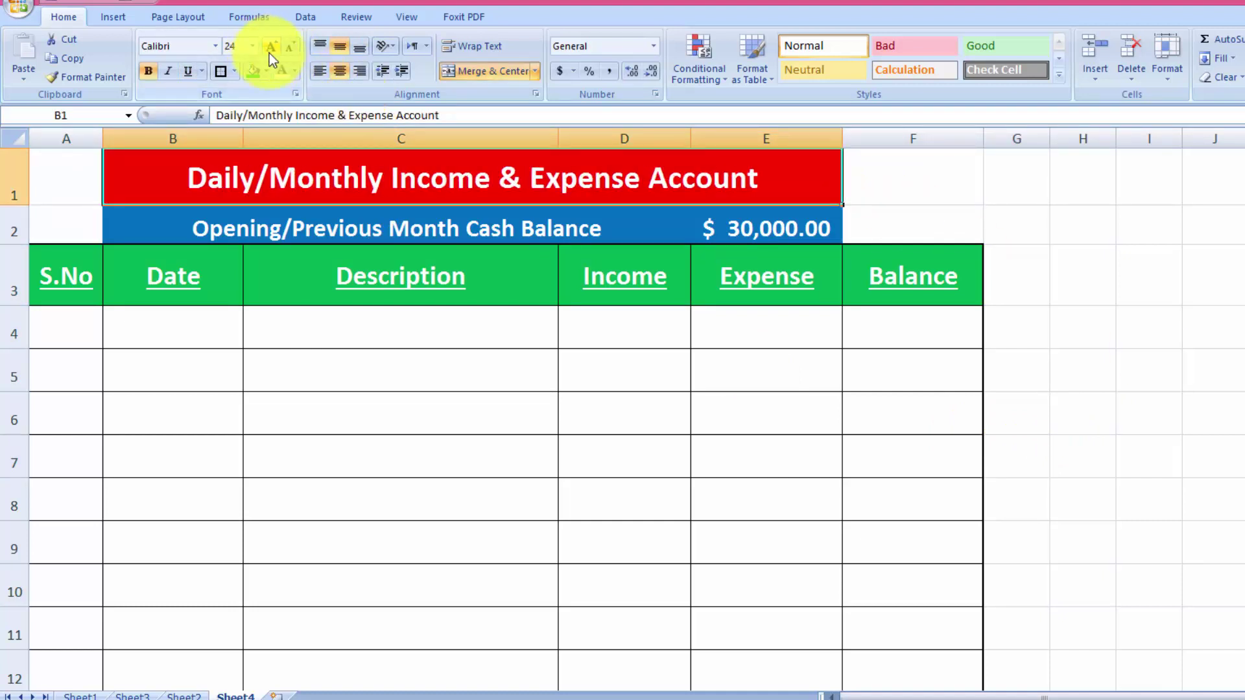
{"action": "left_click", "coordinate": [1147, 452]}
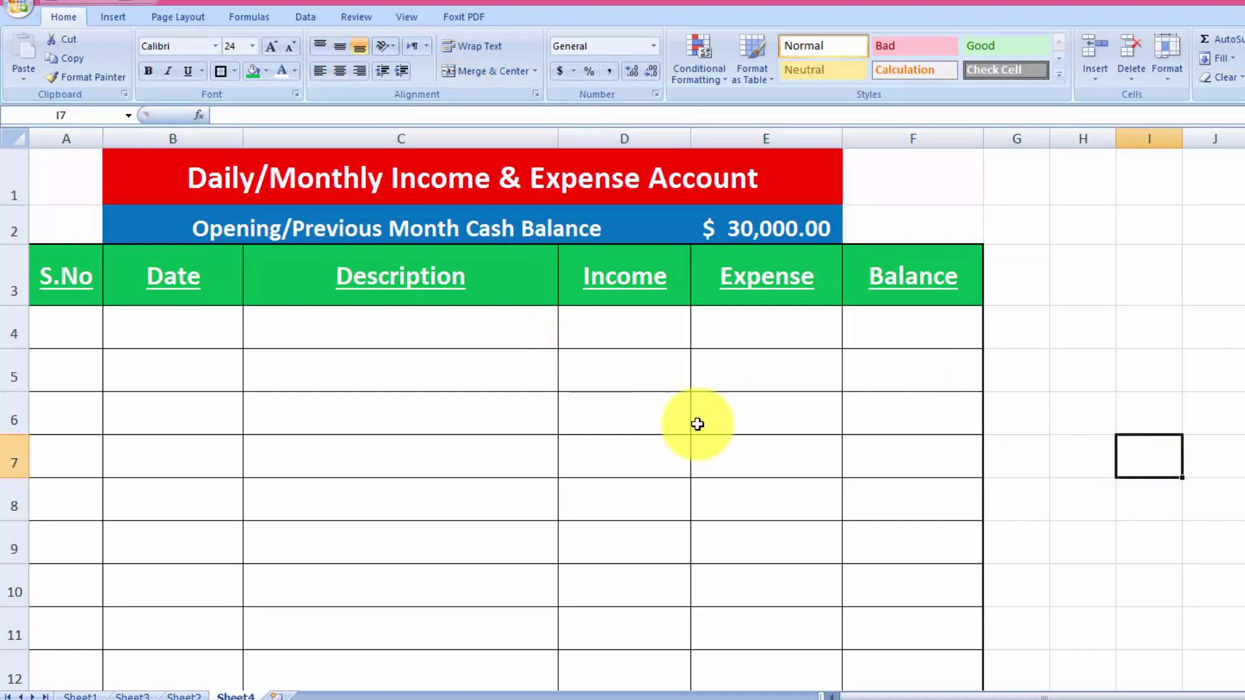
- Enter serial numbers 1 and 2 in A4 and A5 and extend the series to 8 in A11
{"action": "left_click", "coordinate": [87, 331]}
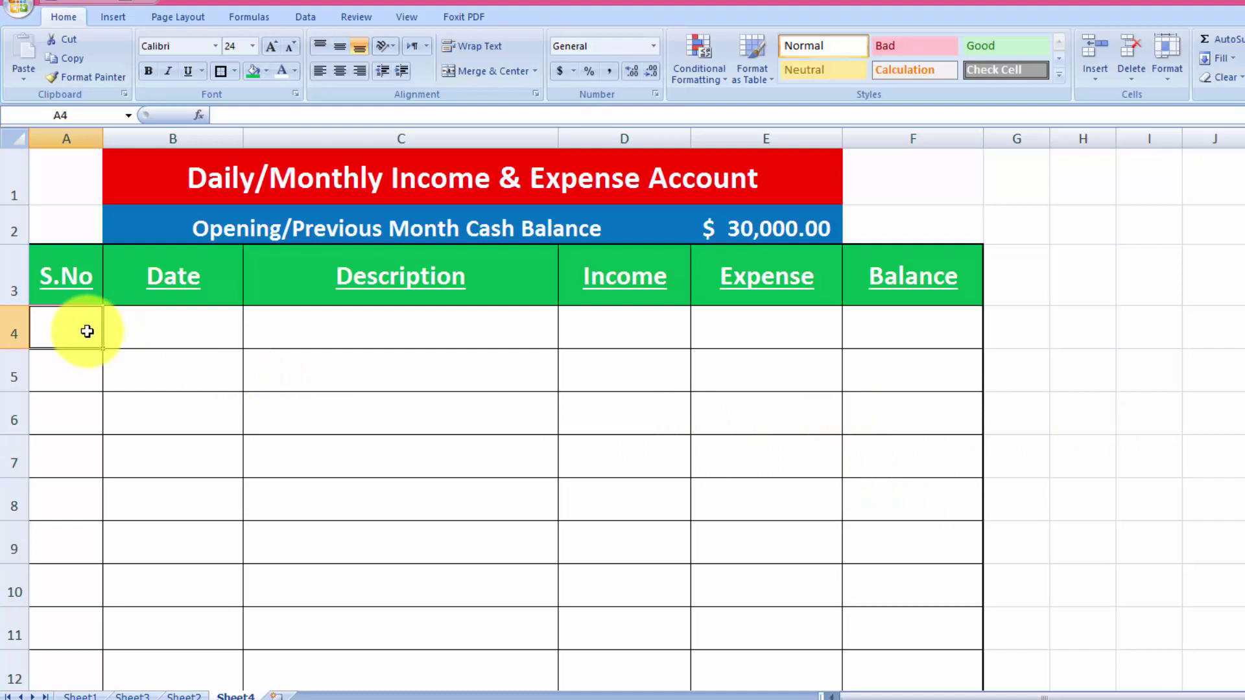
{"action": "type", "text": "1"}
{"action": "key", "text": "Return"}
{"action": "type", "text": "2"}
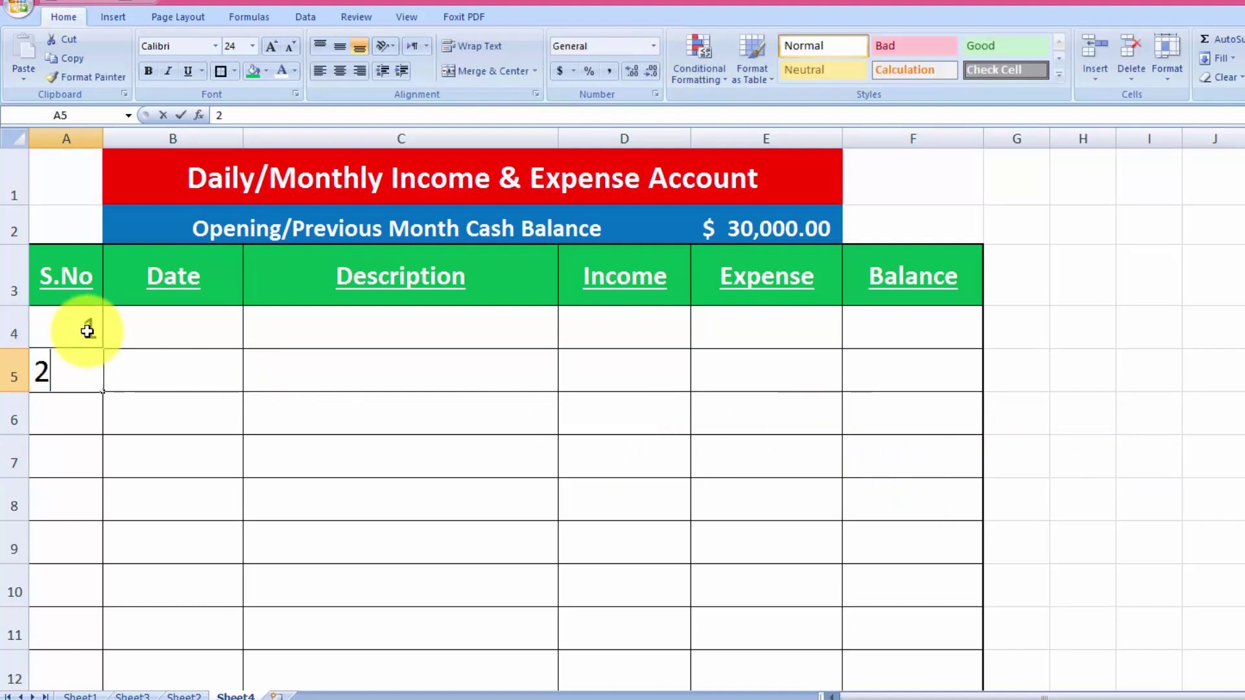
{"action": "key", "text": "Return"}
{"action": "left_click", "coordinate": [80, 333]}
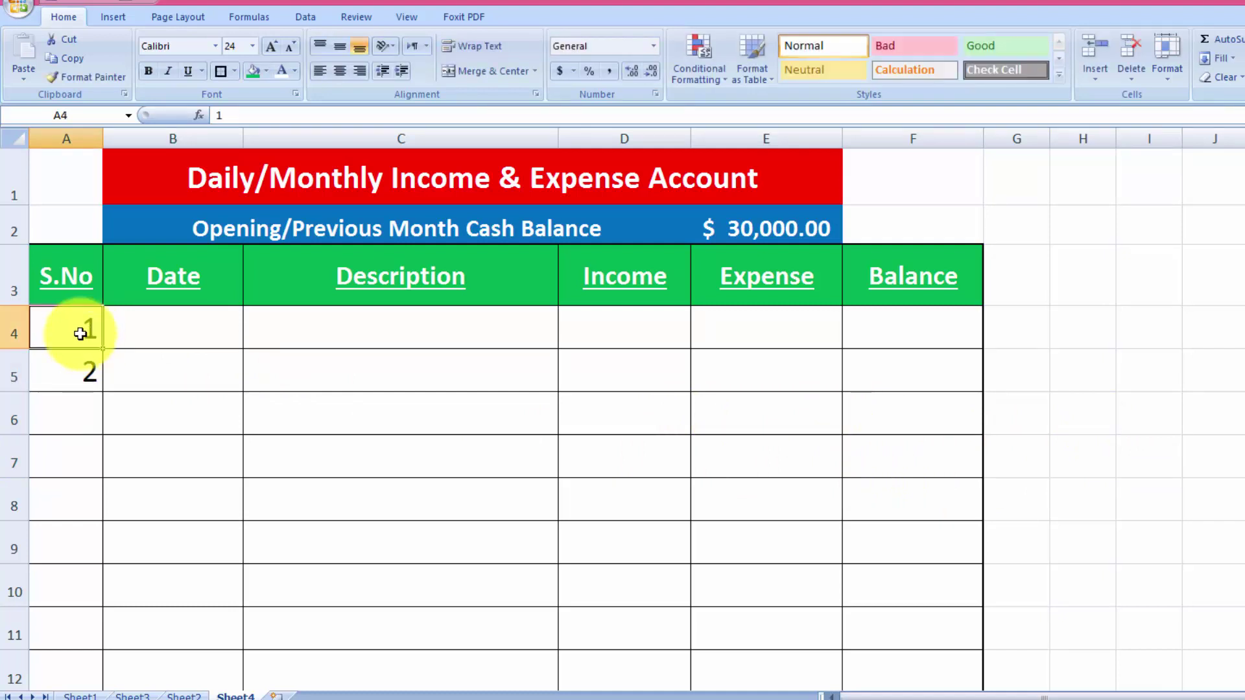
{"action": "left_click_drag", "start_coordinate": [81, 333], "coordinate": [101, 448]}
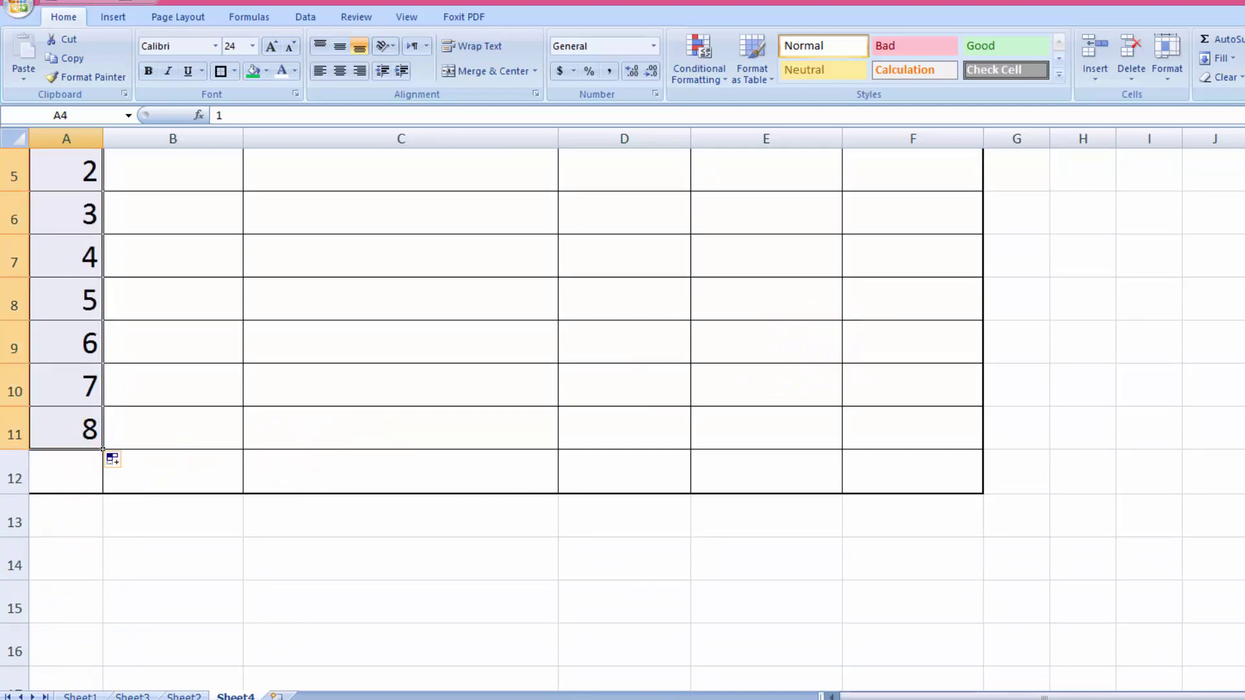
{"action": "scroll", "coordinate": [834, 339], "scroll_direction": "up", "scroll_amount": 2}
{"action": "scroll", "coordinate": [622, 415], "scroll_direction": "down", "scroll_amount": 2}
{"action": "scroll", "coordinate": [622, 414], "scroll_direction": "up", "scroll_amount": 2}
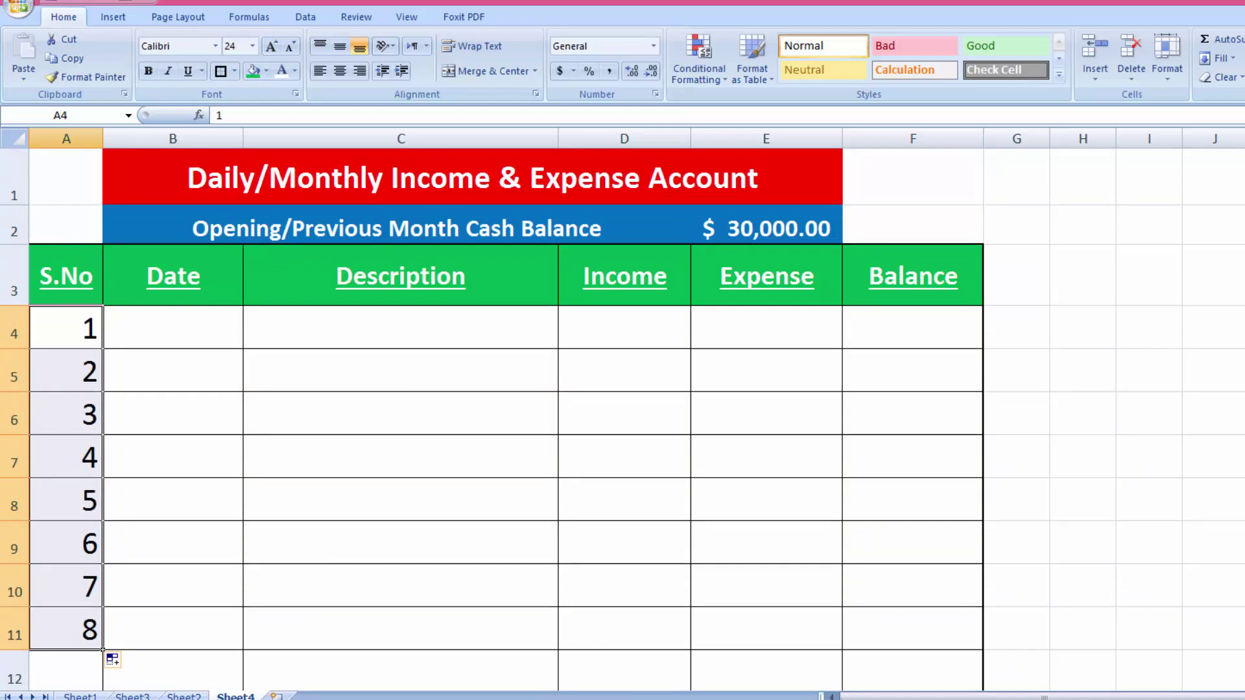
{"action": "scroll", "coordinate": [622, 415], "scroll_direction": "down", "scroll_amount": 2}
{"action": "scroll", "coordinate": [623, 415], "scroll_direction": "up", "scroll_amount": 2}
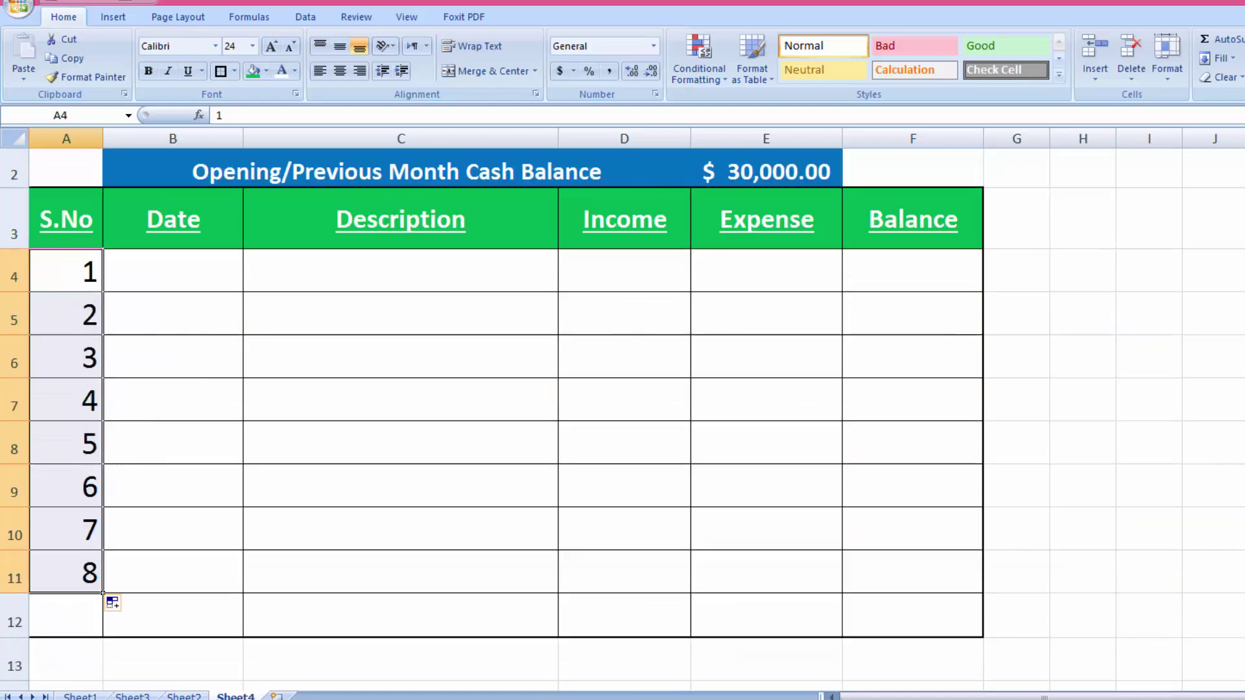
- Enter the date 12/1/2019 in B4 and fit the width of column B to its contents
{"action": "scroll", "coordinate": [622, 415], "scroll_direction": "up", "scroll_amount": 1}
{"action": "left_click", "coordinate": [222, 337]}
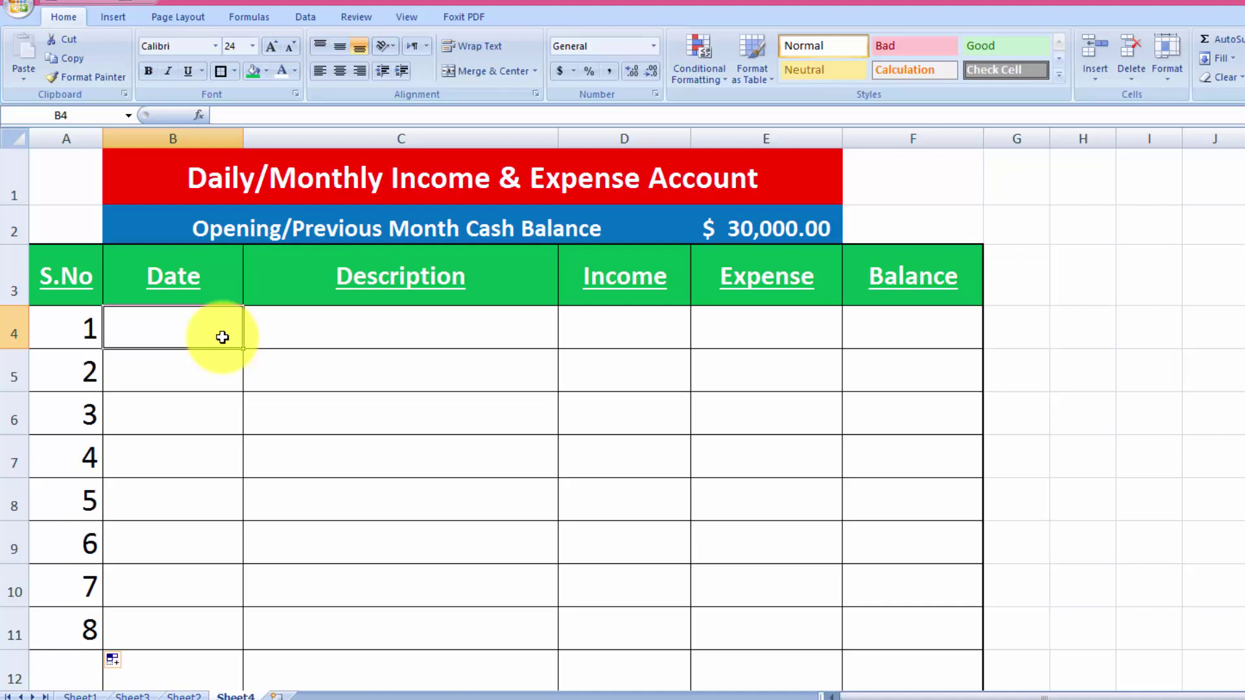
{"action": "type", "text": "12"}
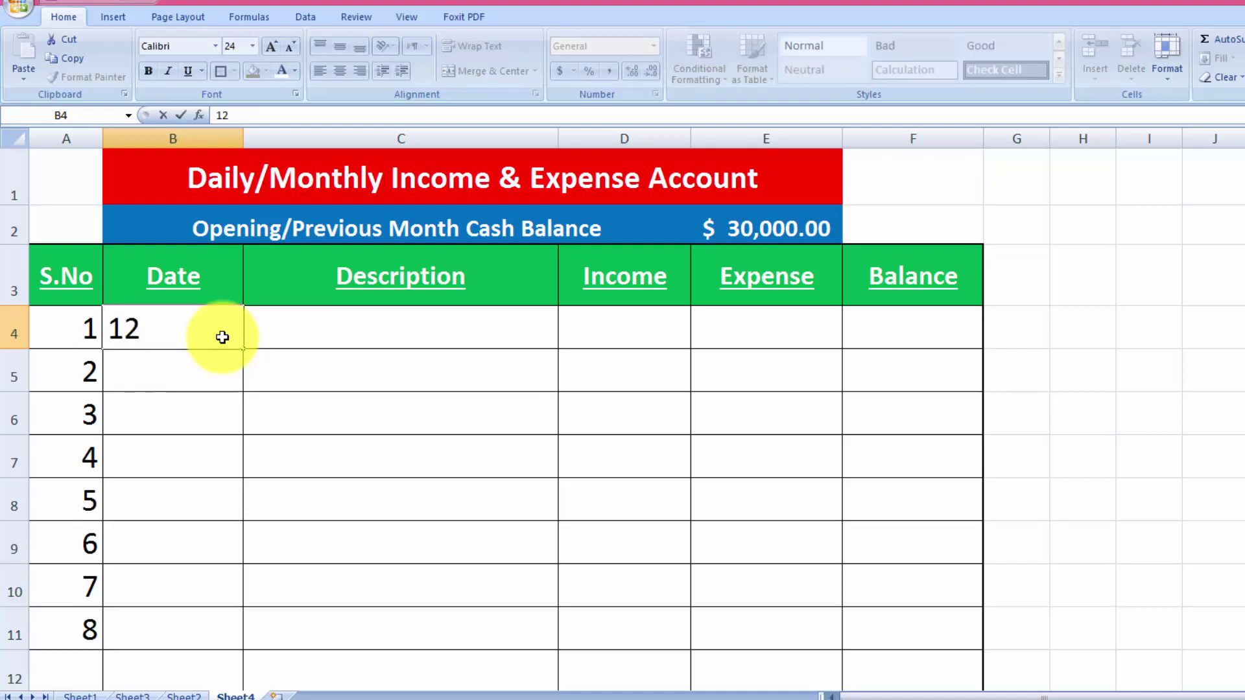
{"action": "type", "text": "/1/"}
{"action": "type", "text": "2019"}
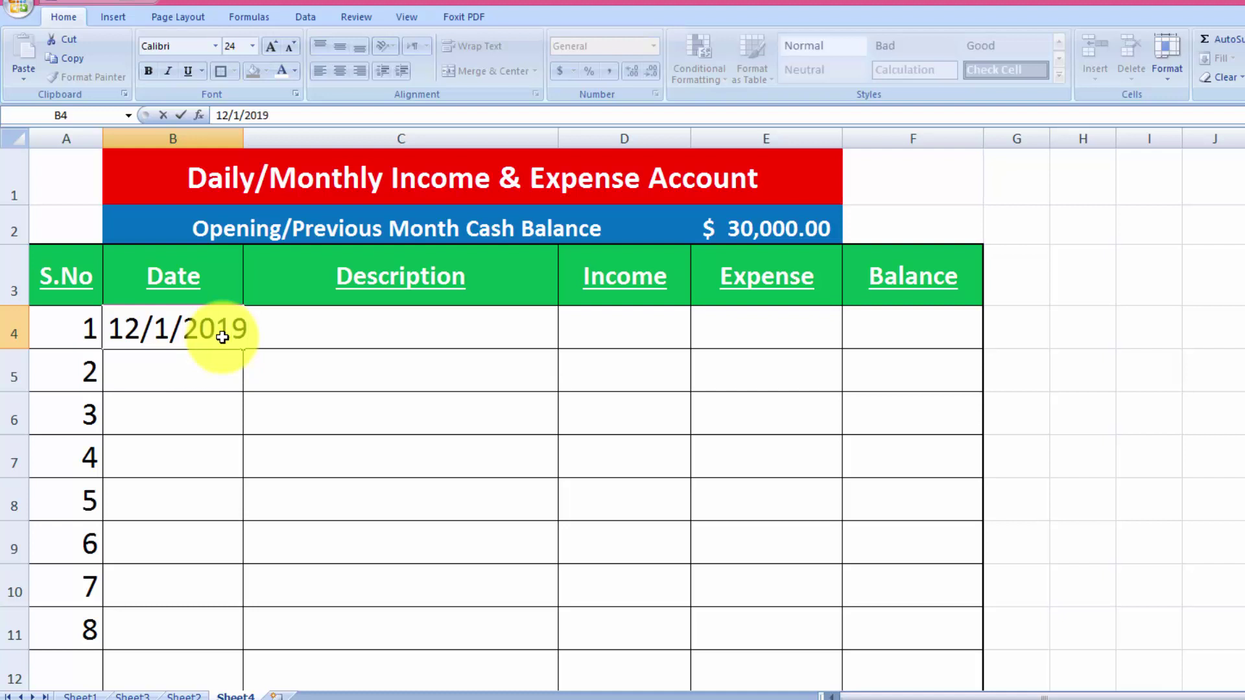
{"action": "key", "text": "Return"}
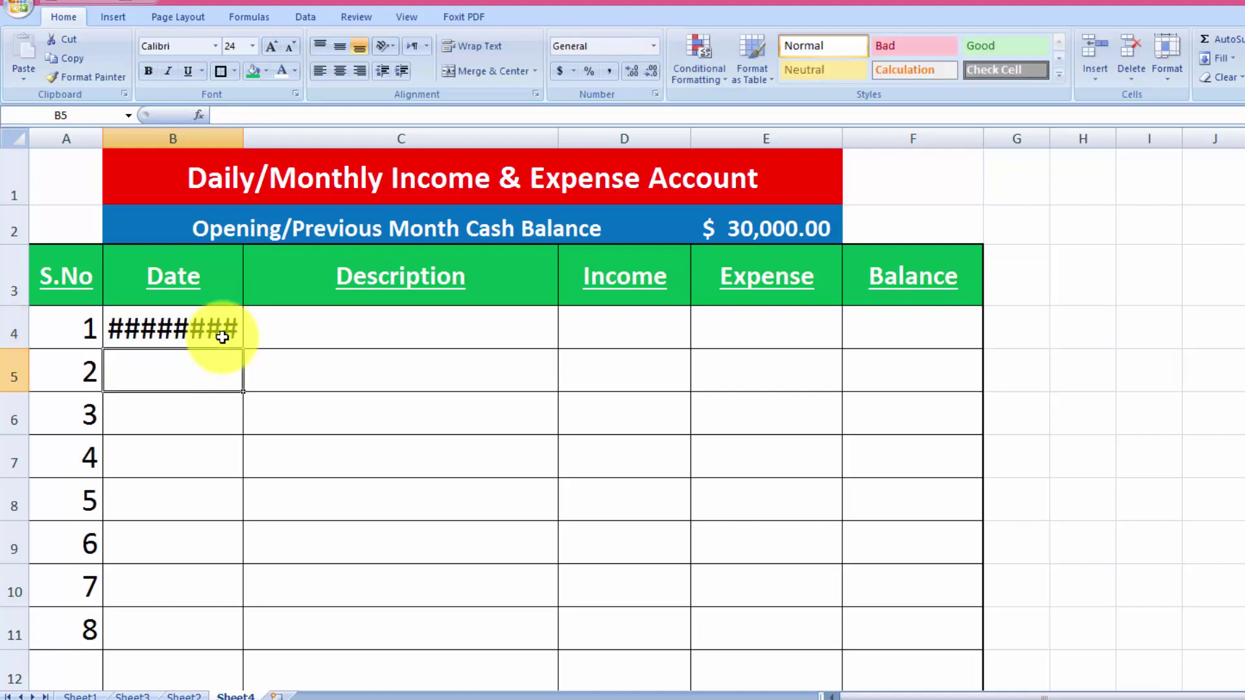
{"action": "double_click", "coordinate": [243, 133]}
- Apply the 14-Mar-01 date format to B4 and extend the daily date series down to B11
{"action": "left_click", "coordinate": [174, 310]}
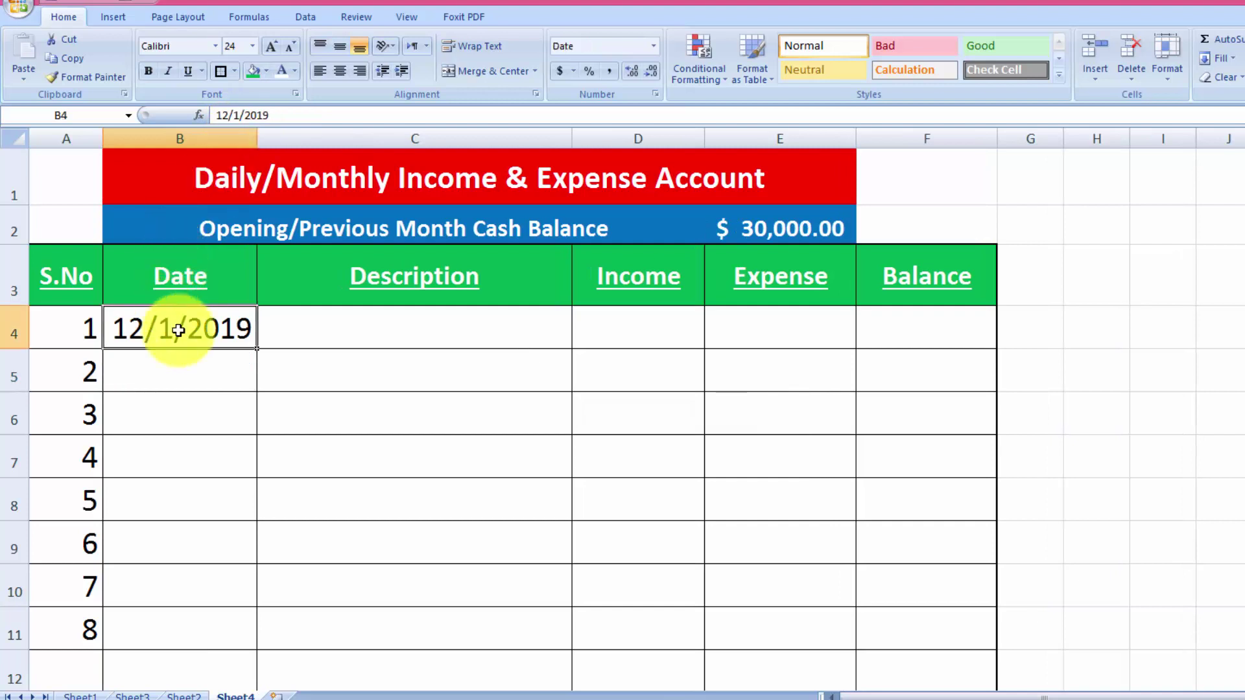
{"action": "right_click", "coordinate": [178, 330]}
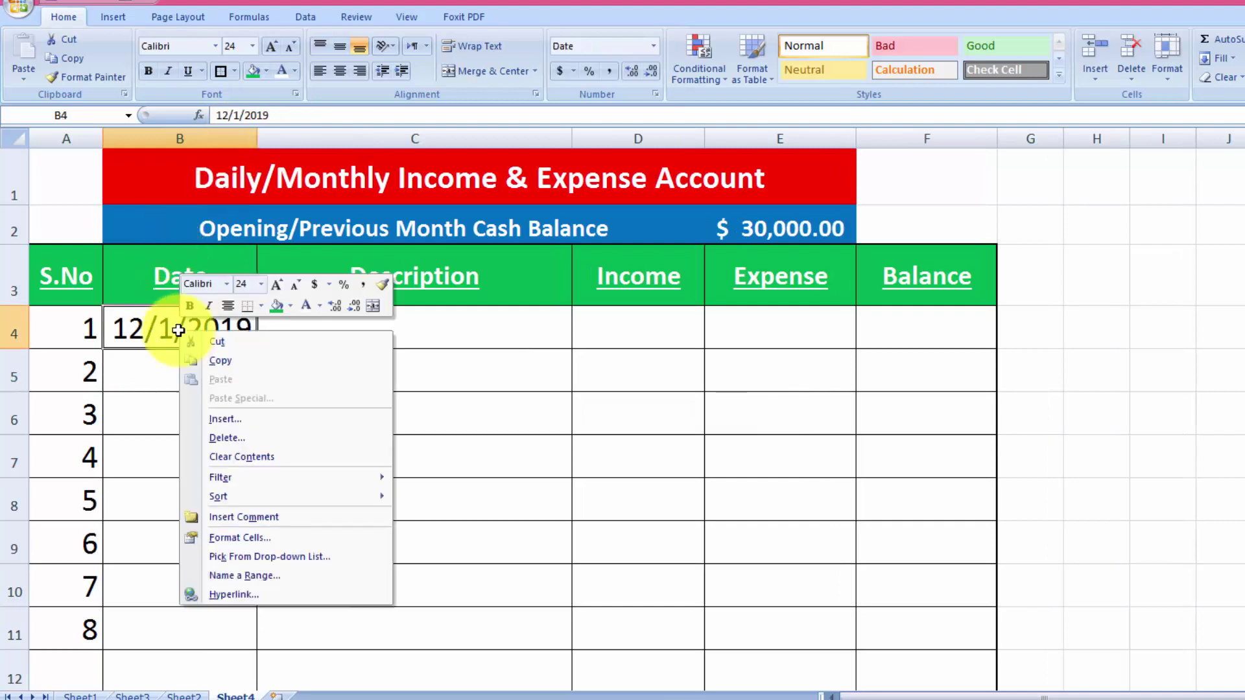
{"action": "left_click", "coordinate": [218, 535]}
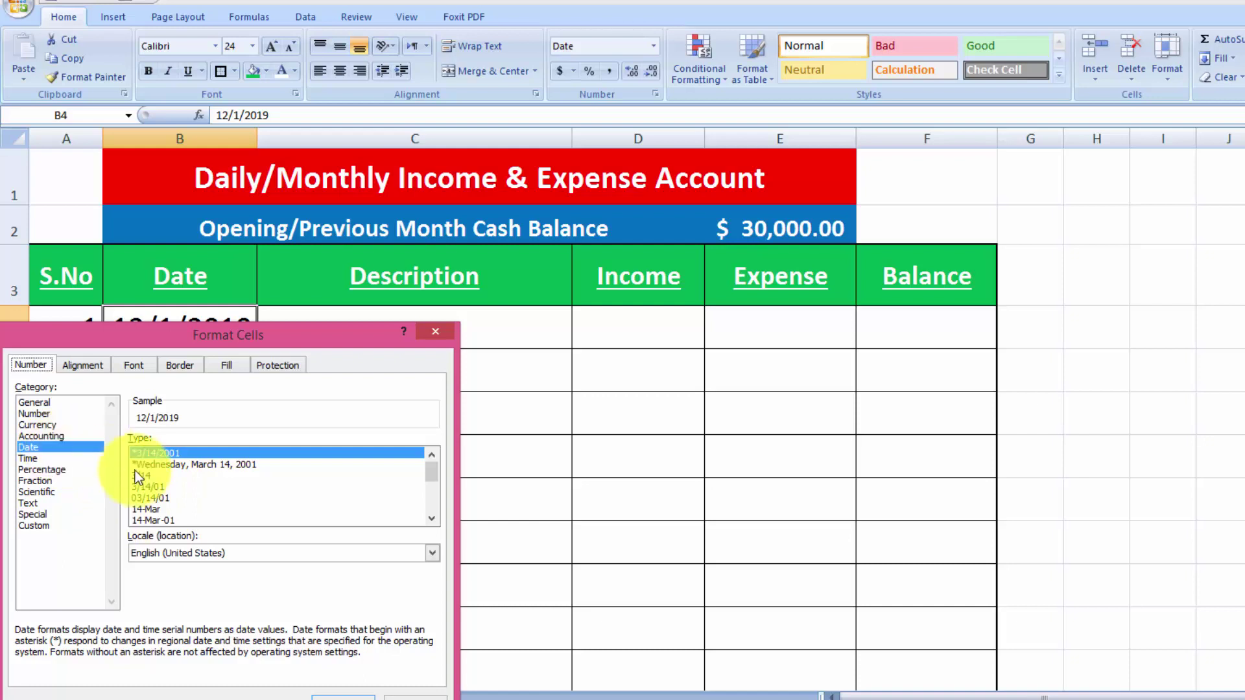
{"action": "left_click", "coordinate": [141, 520]}
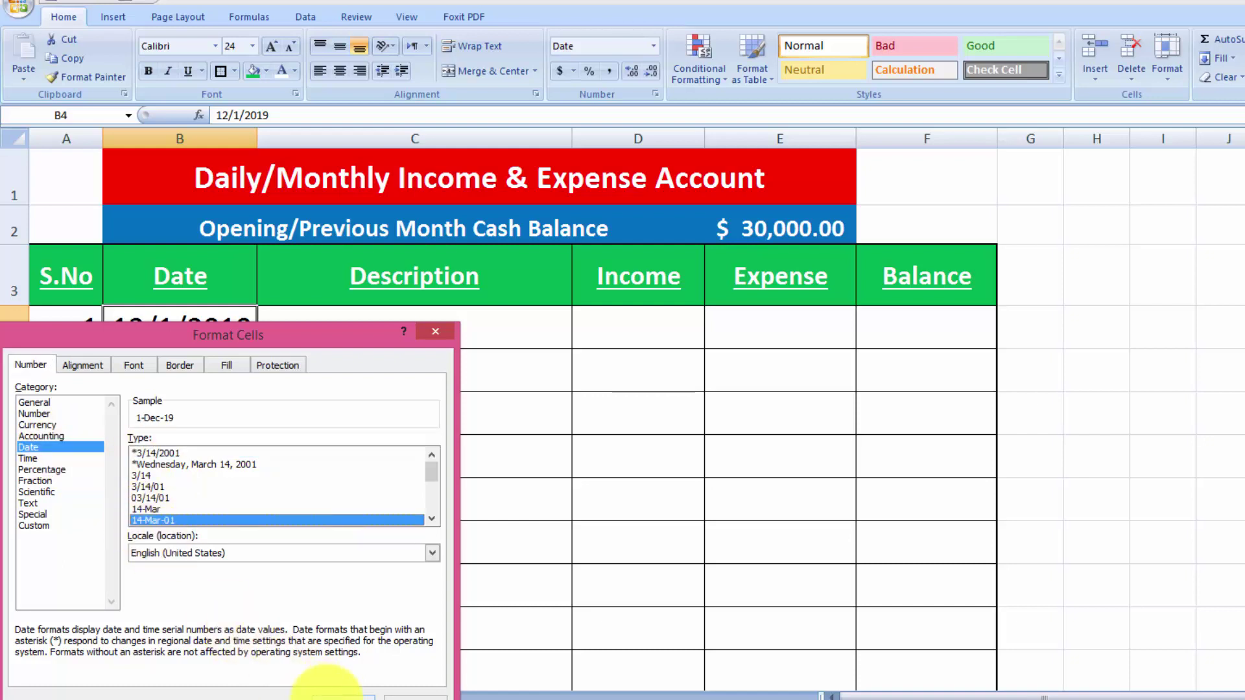
{"action": "left_click", "coordinate": [331, 697]}
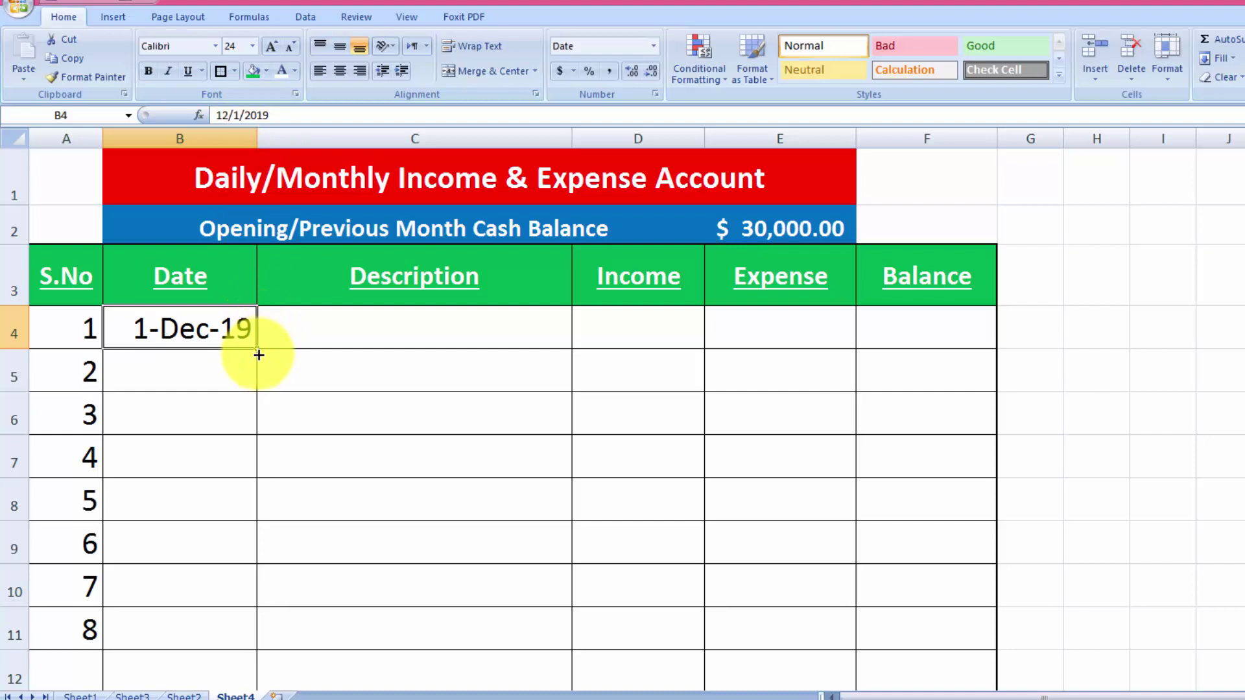
{"action": "left_click_drag", "start_coordinate": [259, 355], "coordinate": [218, 476]}
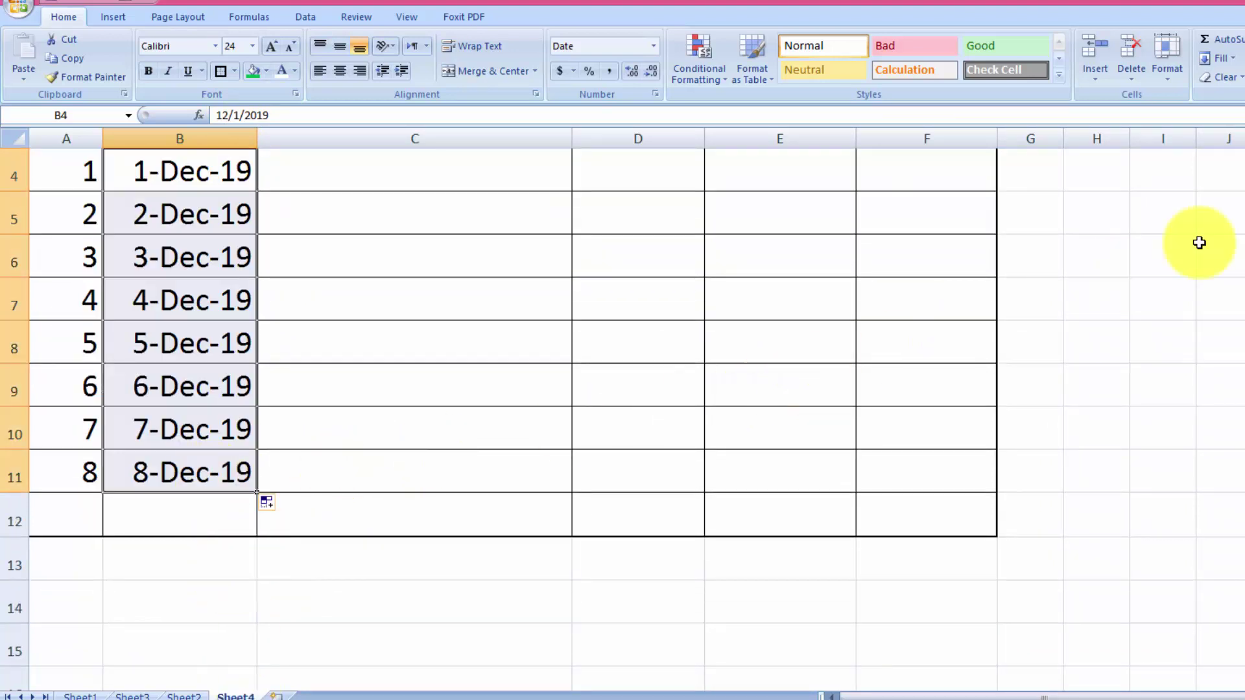
- Enter the balance formula =E2-E4+D4 in F4 and fit the width of column F to its contents
{"action": "scroll", "coordinate": [622, 415], "scroll_direction": "up", "scroll_amount": 1}
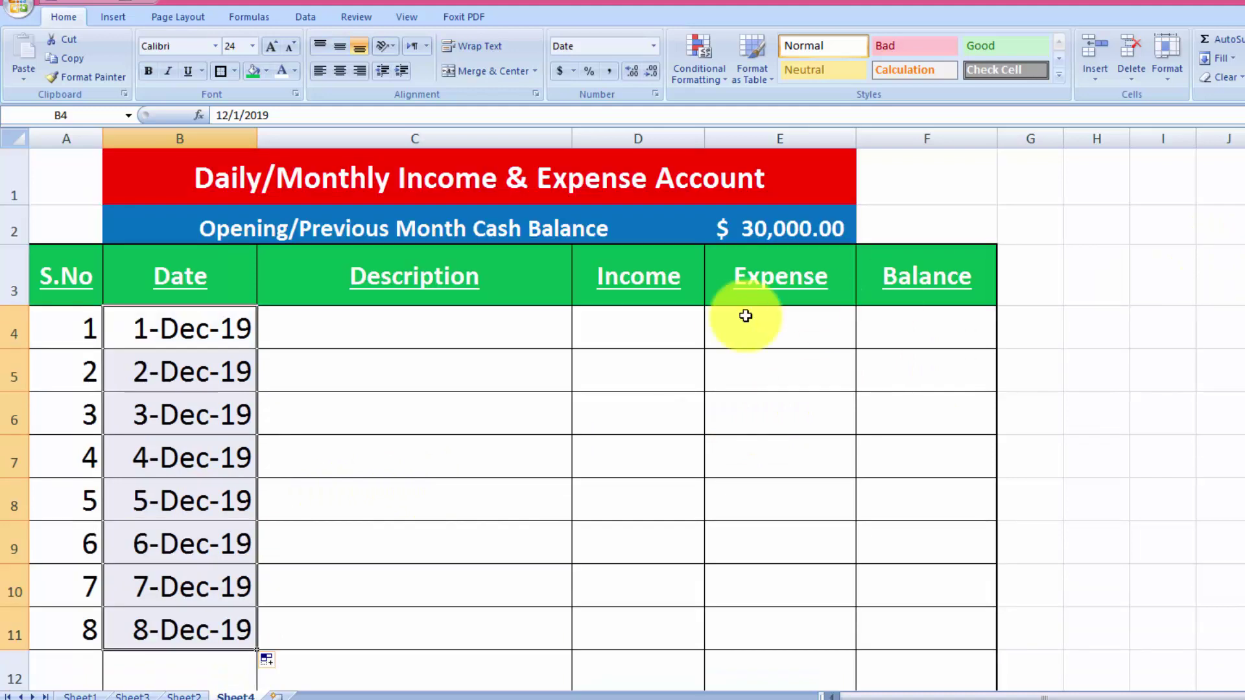
{"action": "left_click", "coordinate": [481, 338]}
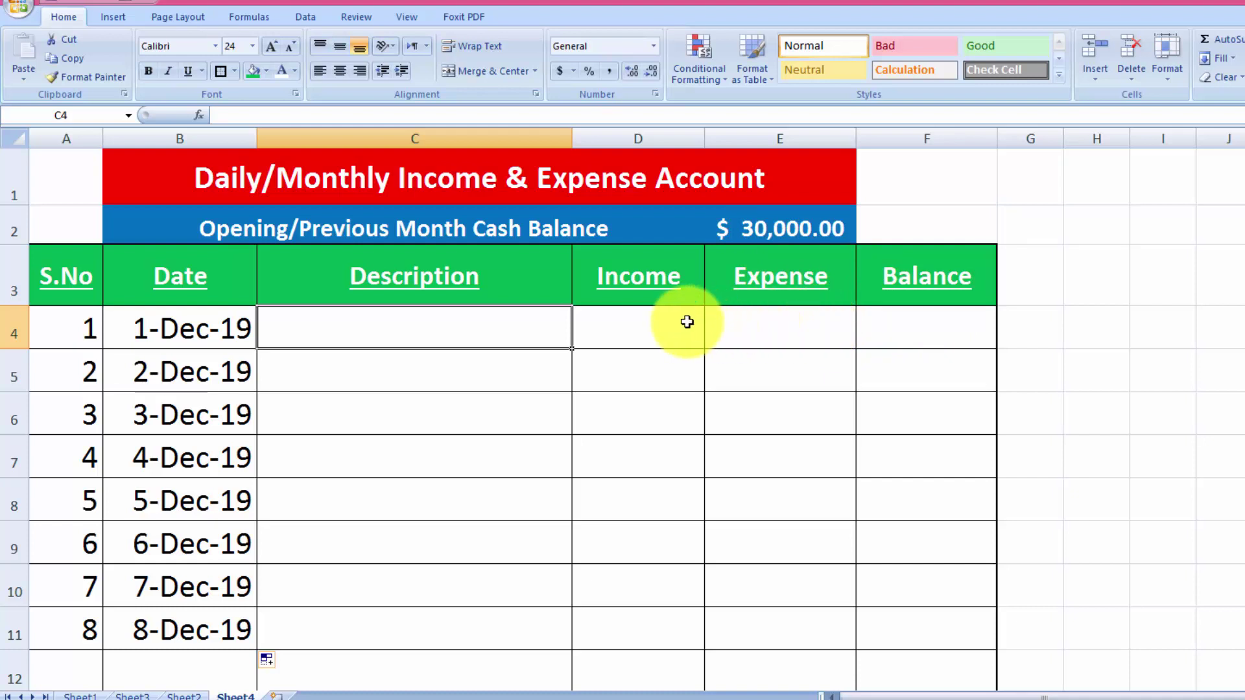
{"action": "left_click", "coordinate": [890, 335]}
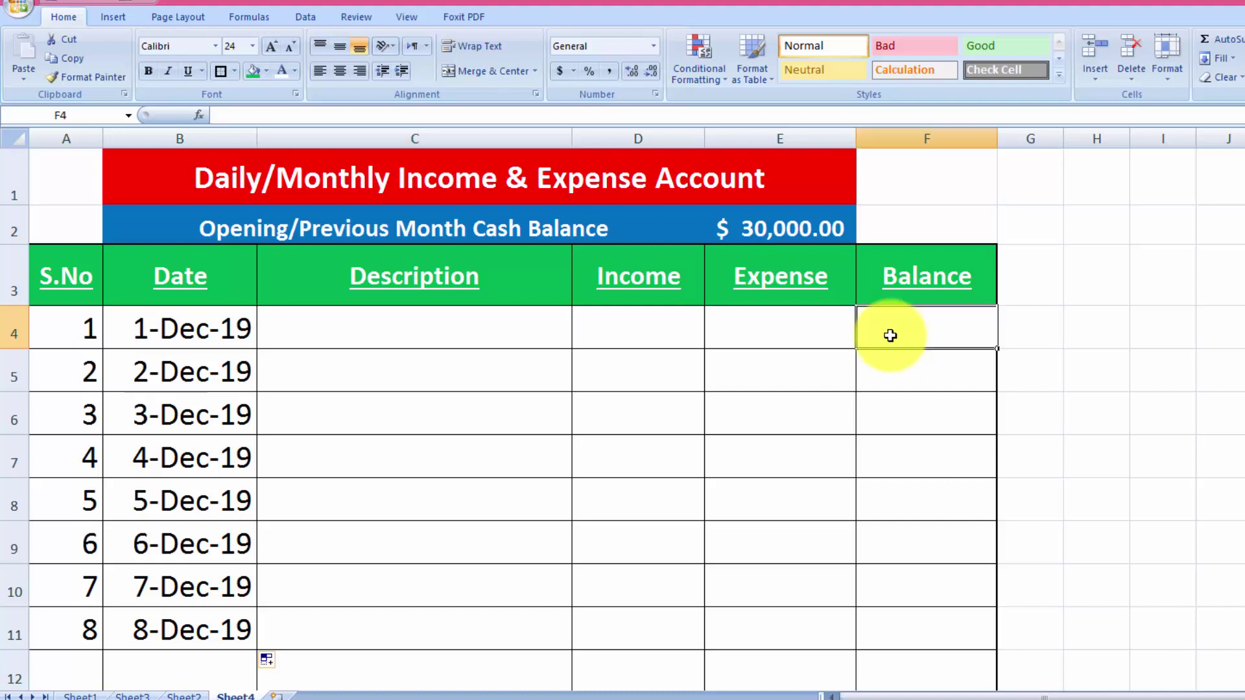
{"action": "type", "text": "="}
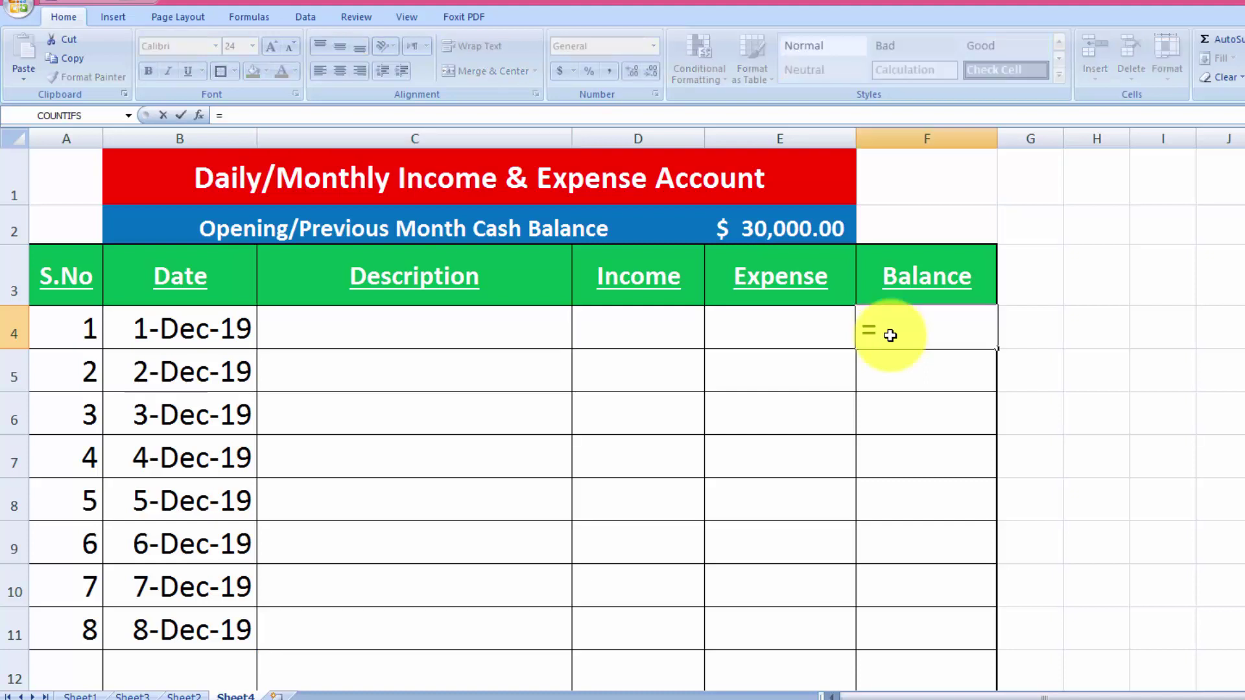
{"action": "left_click", "coordinate": [810, 230]}
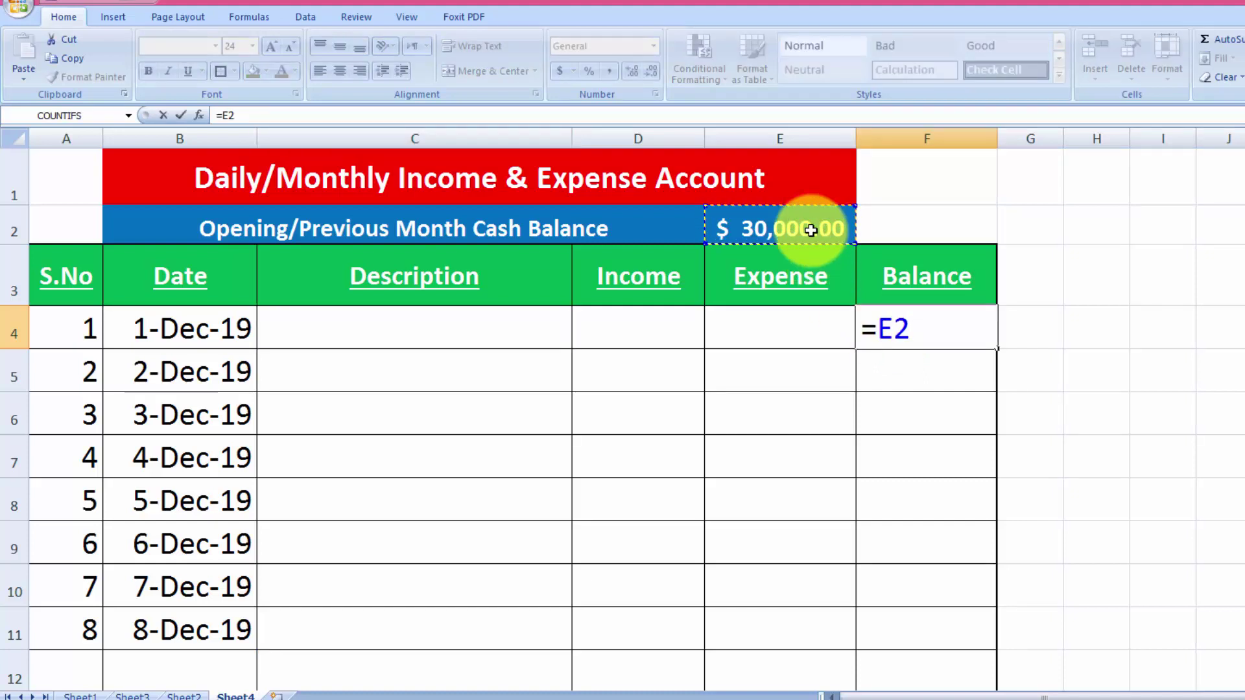
{"action": "type", "text": "-"}
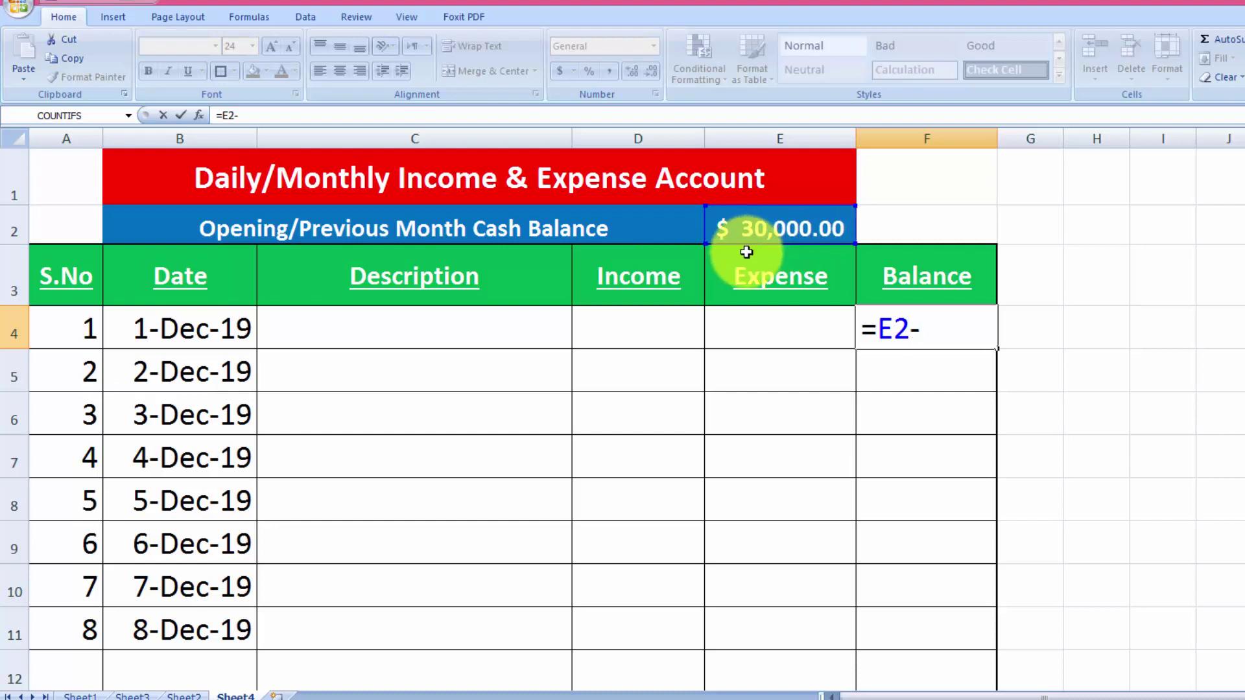
{"action": "left_click", "coordinate": [771, 324]}
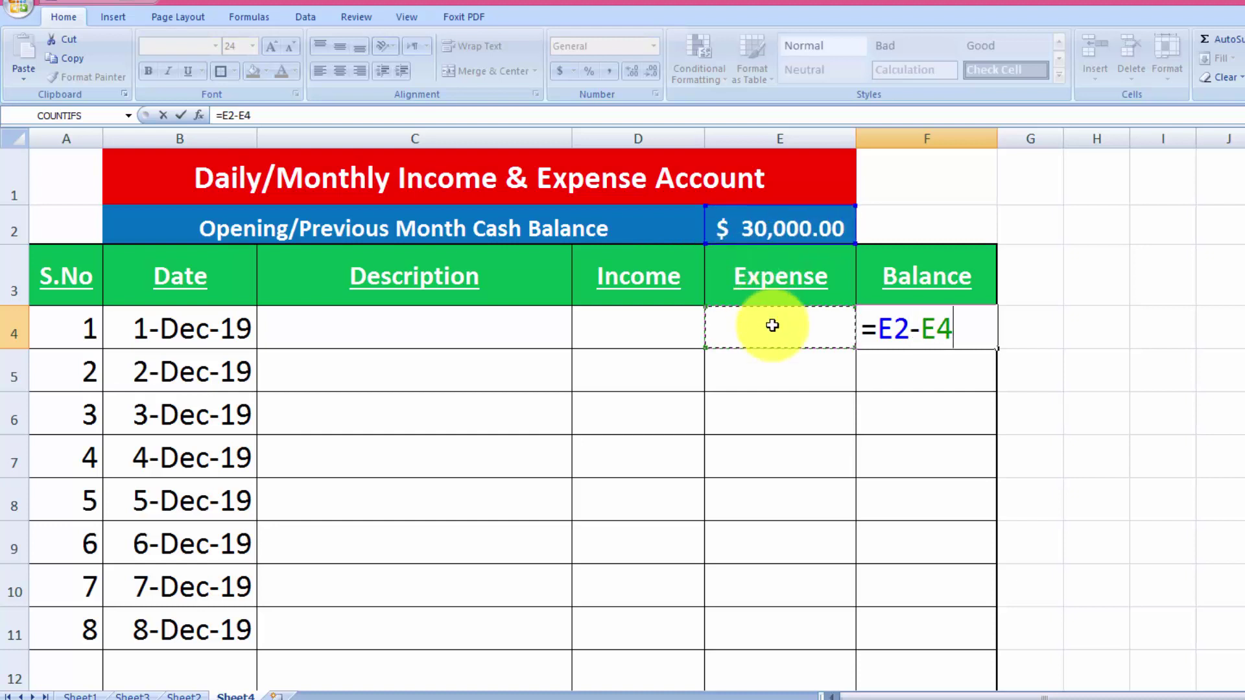
{"action": "type", "text": "+"}
{"action": "left_click", "coordinate": [657, 330]}
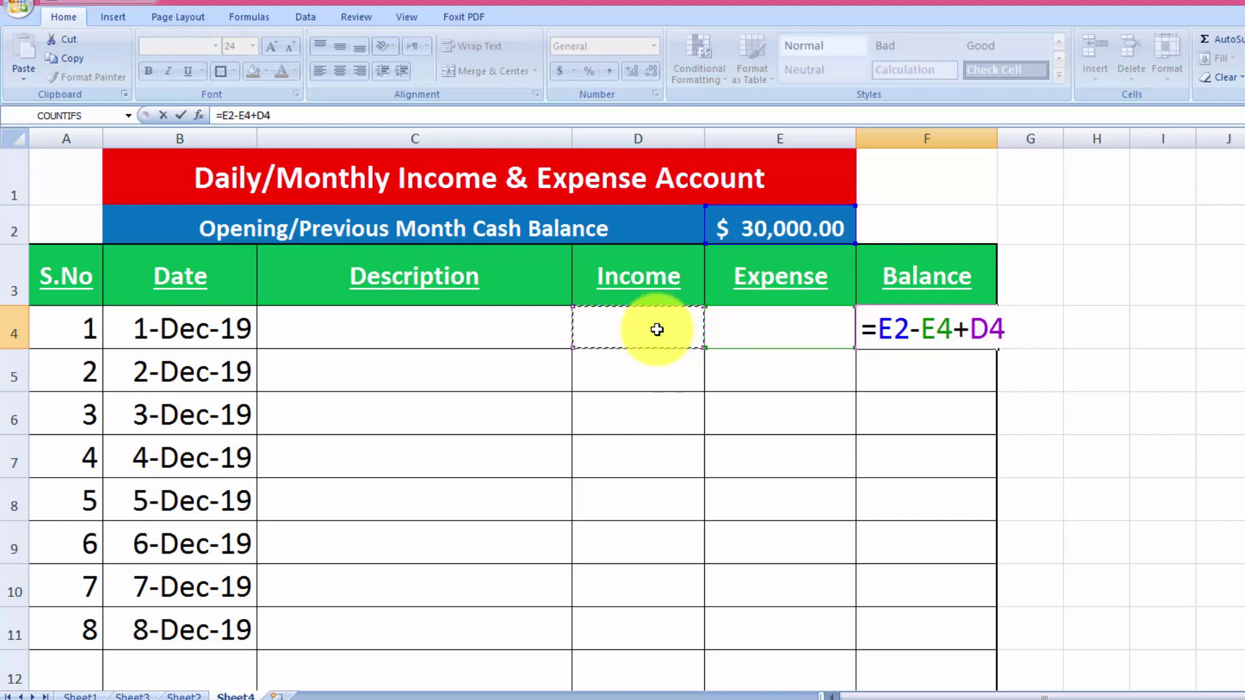
{"action": "key", "text": "Return"}
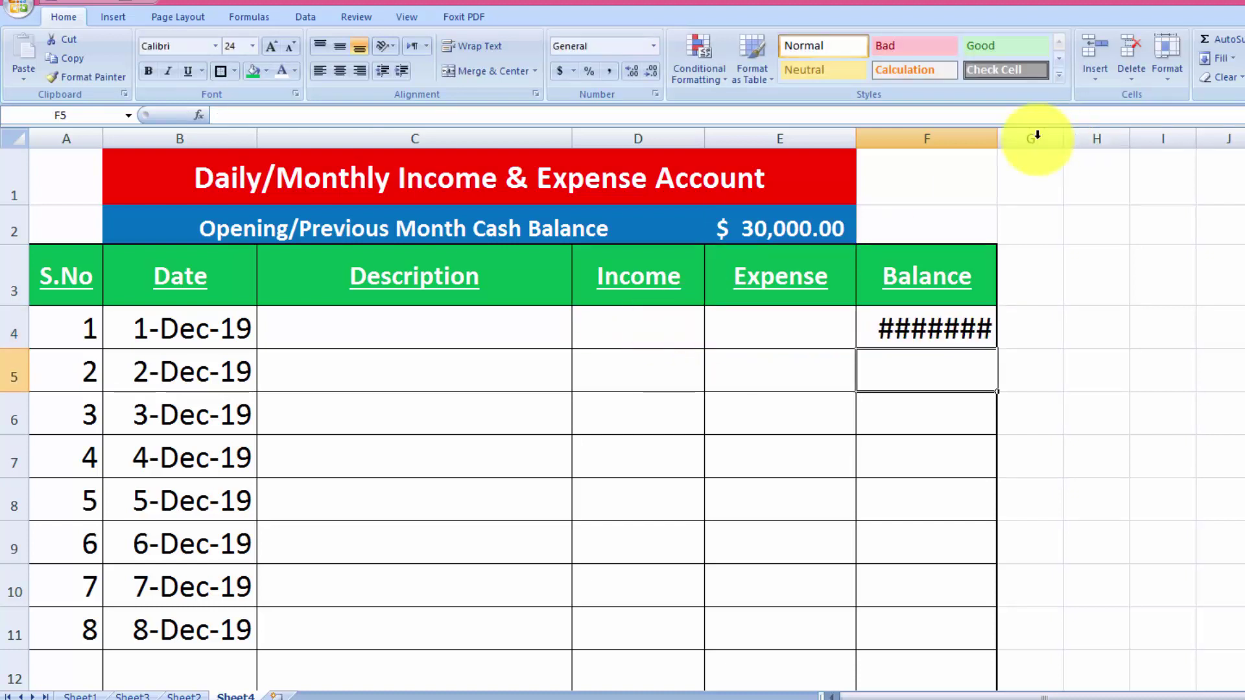
{"action": "double_click", "coordinate": [997, 136]}
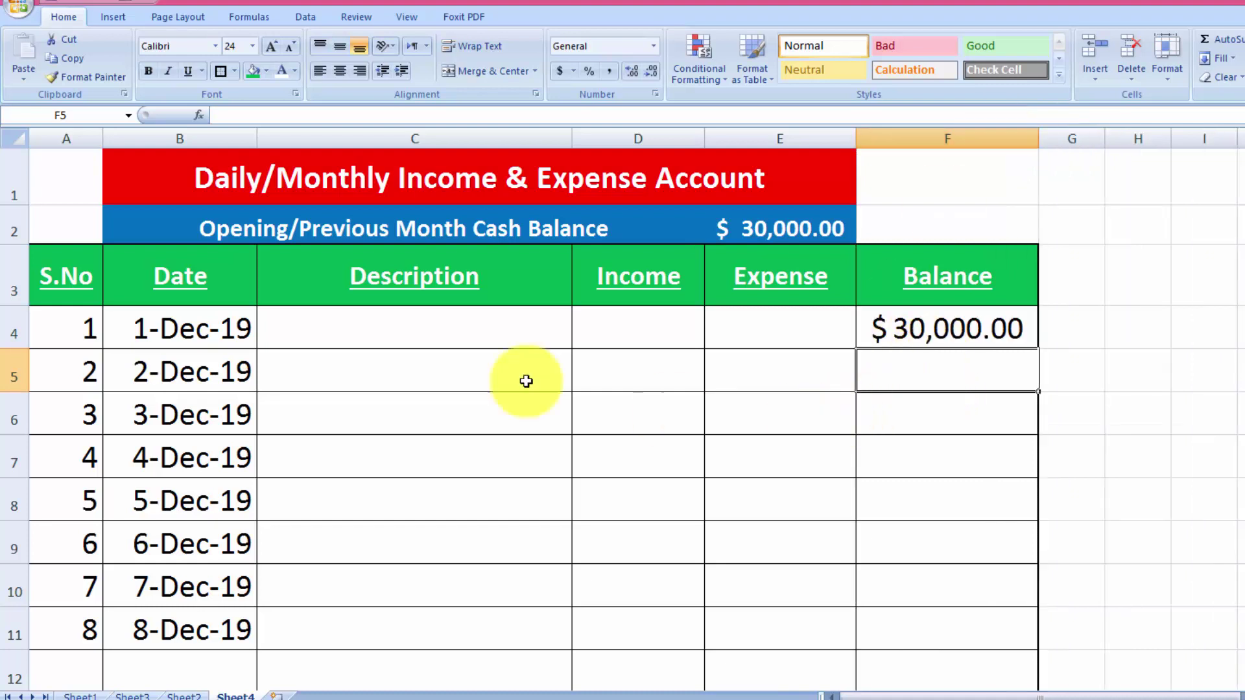
- Enter the description "Entertainment Expense" in C4 and an expense of 3000 in E4
{"action": "left_click", "coordinate": [435, 335]}
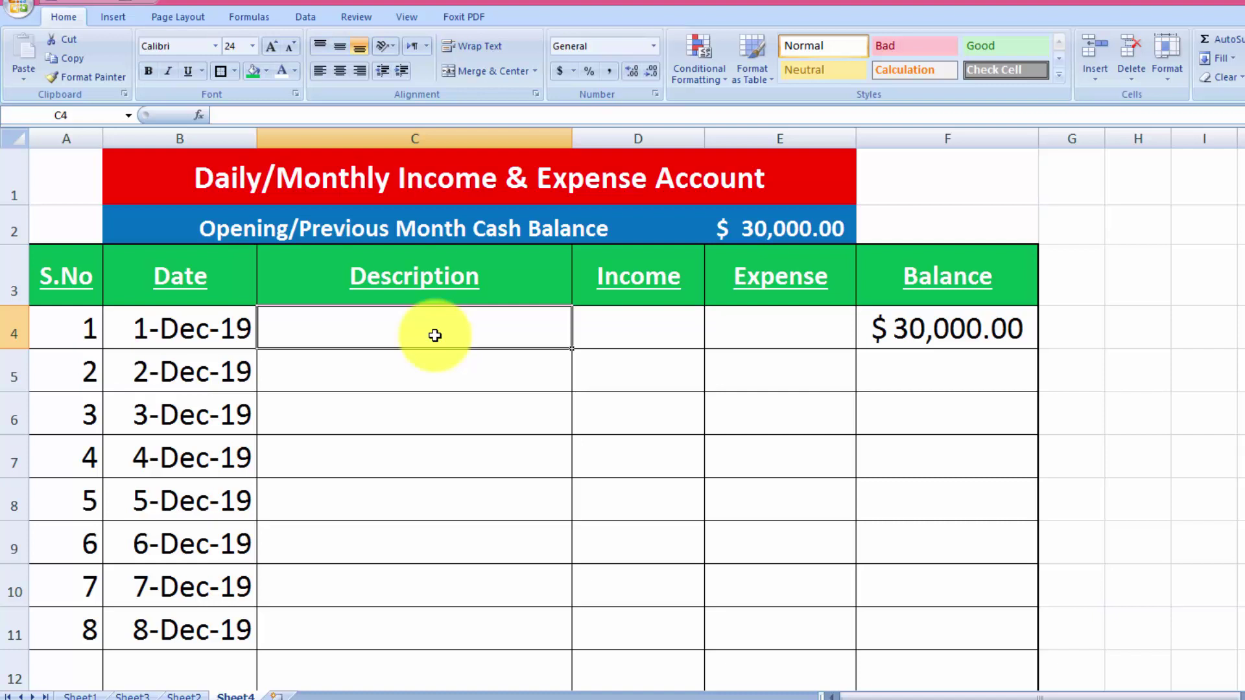
{"action": "type", "text": "Enter"}
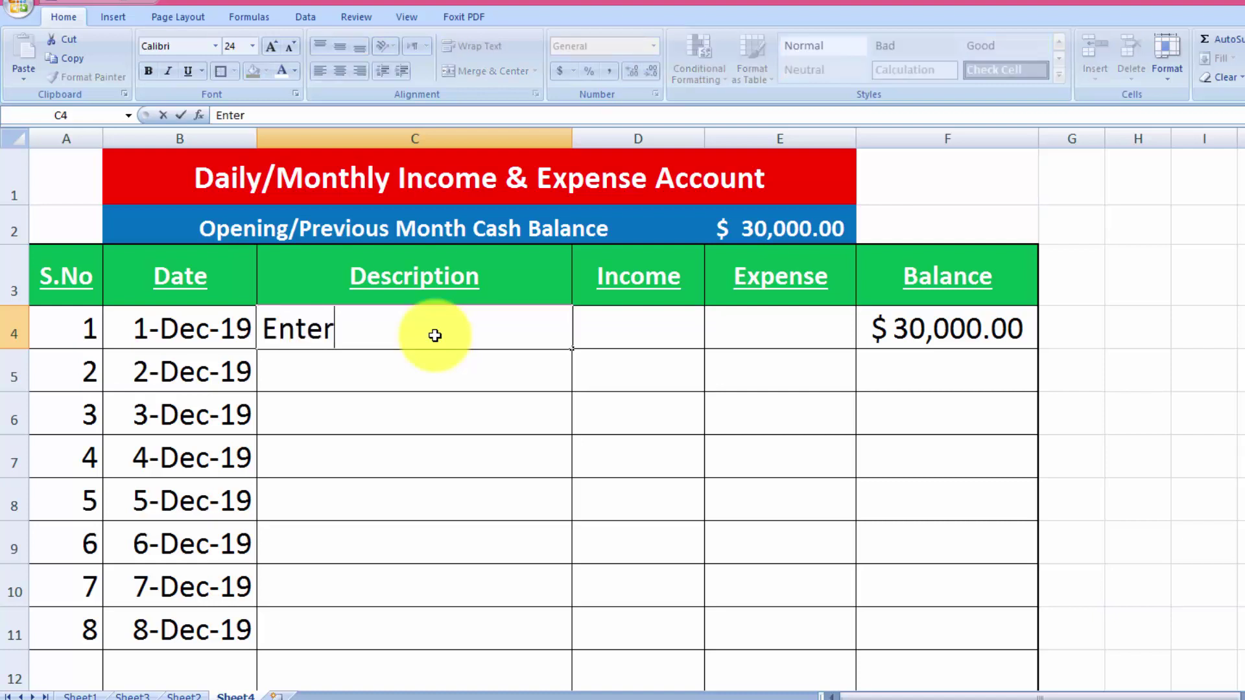
{"action": "type", "text": "tainment"}
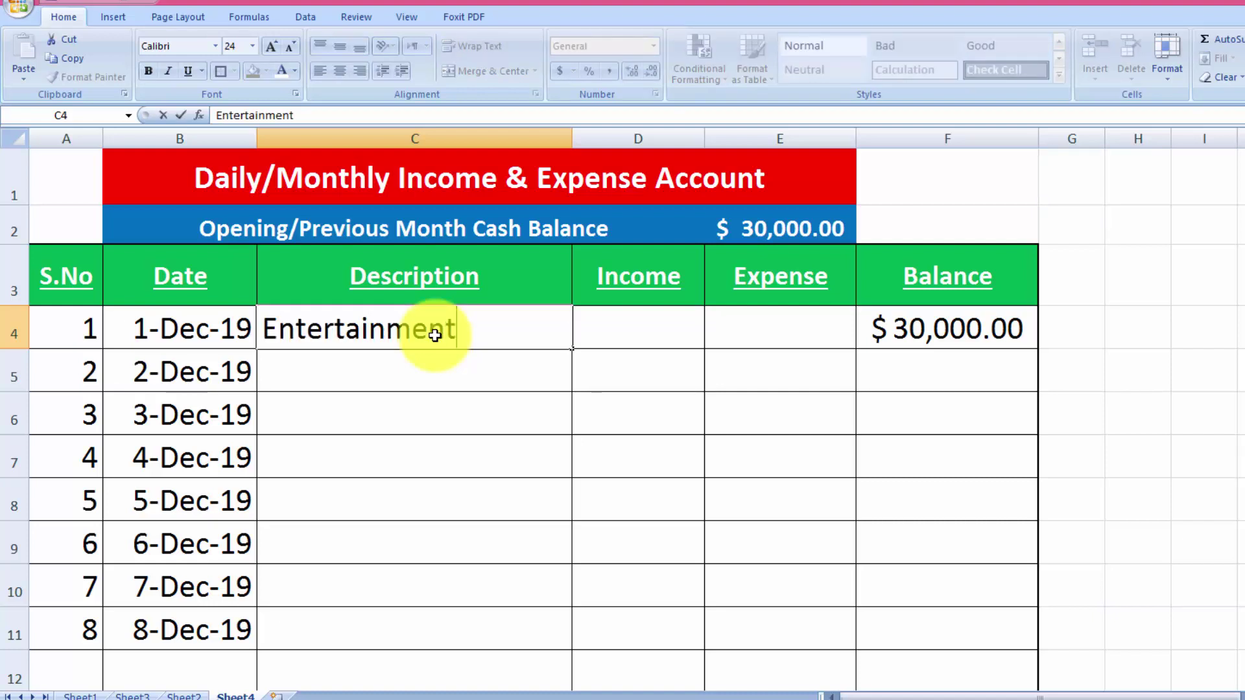
{"action": "type", "text": " Expense"}
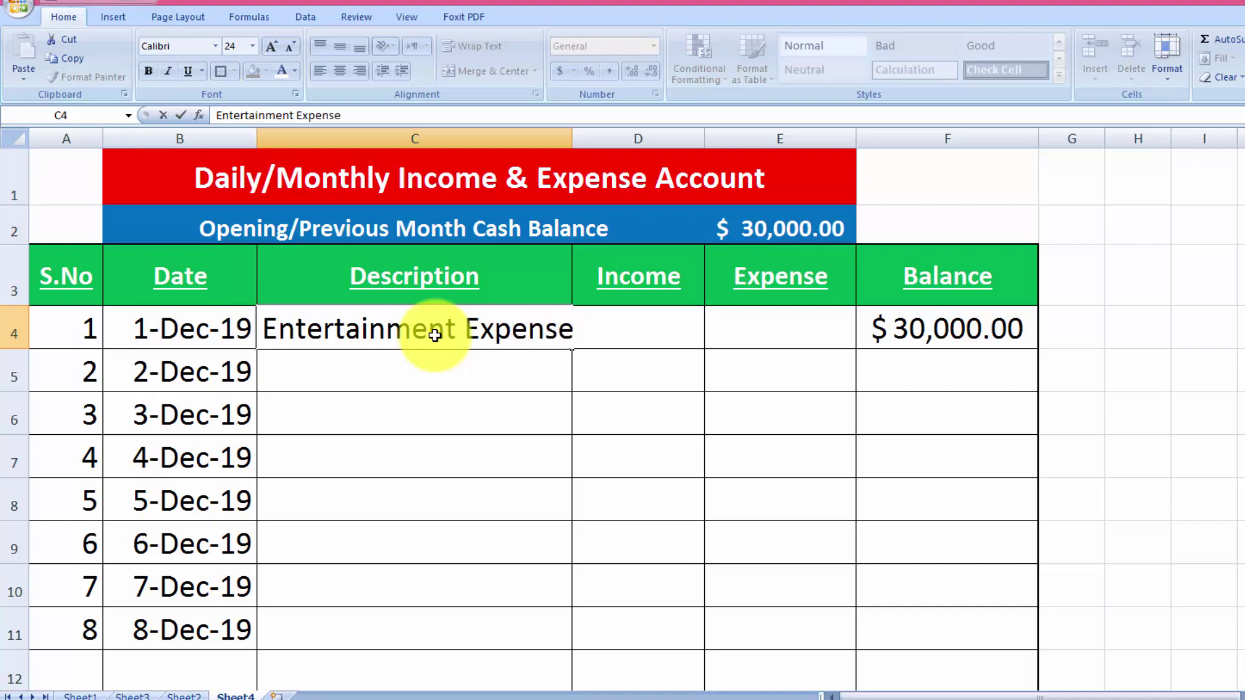
{"action": "key", "text": "Tab"}
{"action": "key", "text": "Tab"}
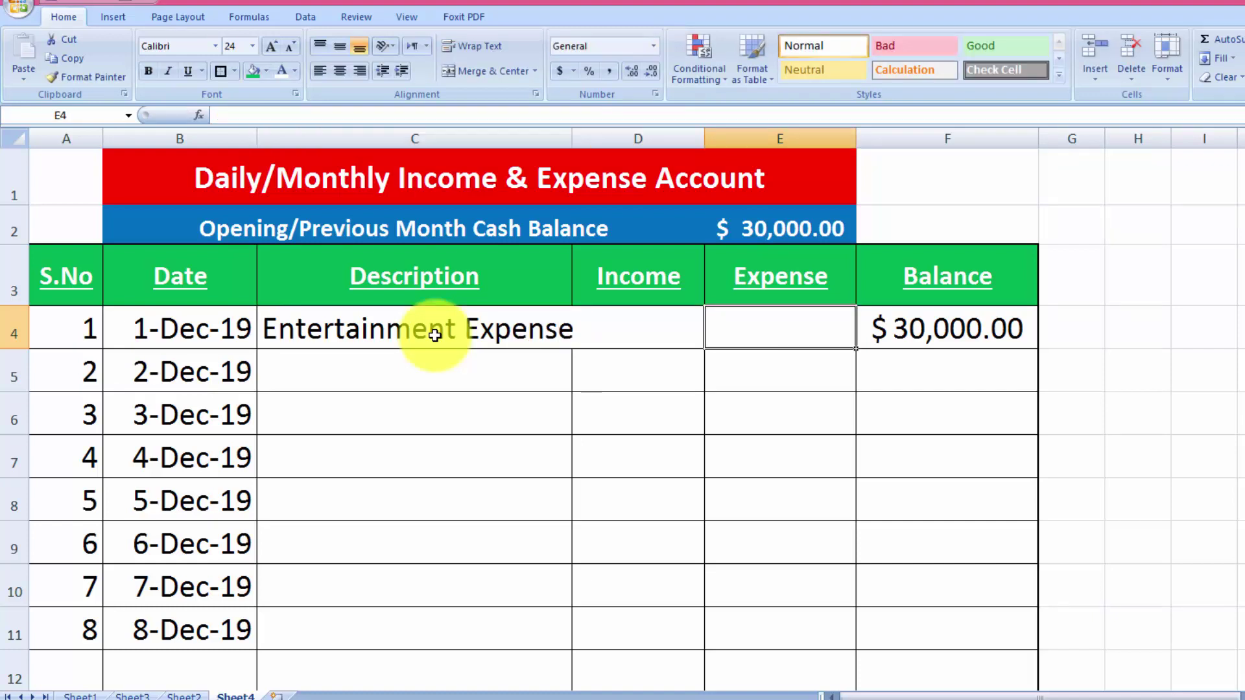
{"action": "type", "text": "300"}
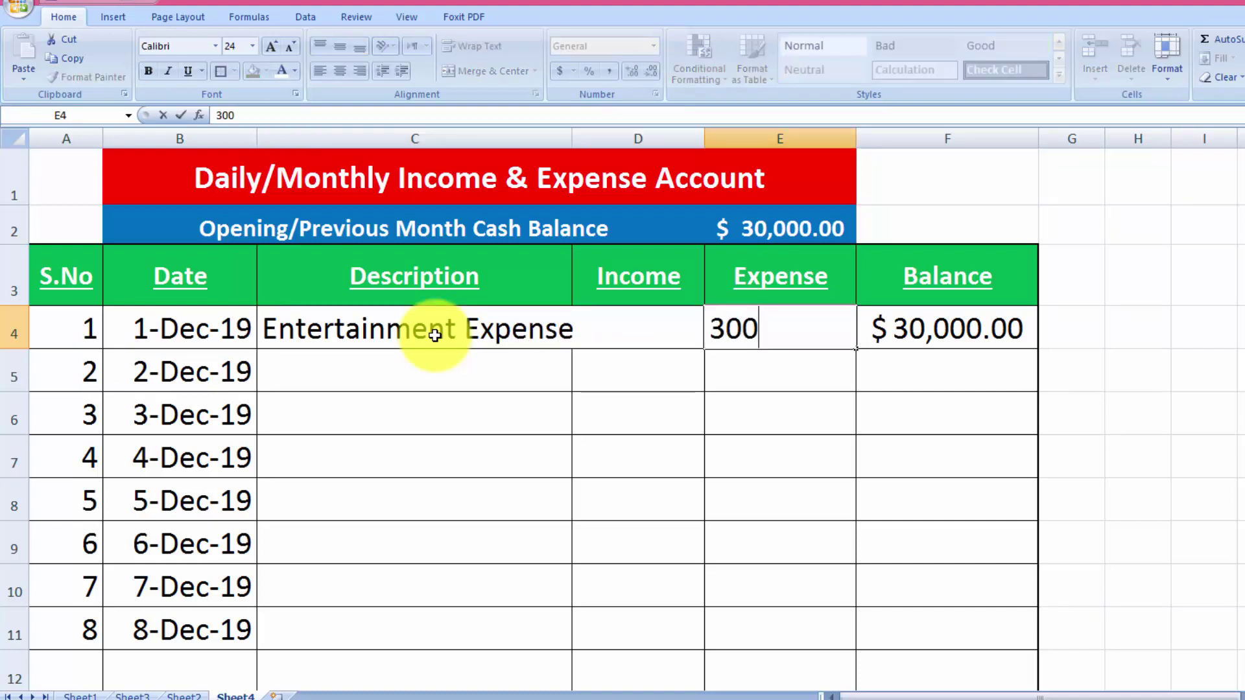
{"action": "type", "text": "0"}
{"action": "key", "text": "Tab"}
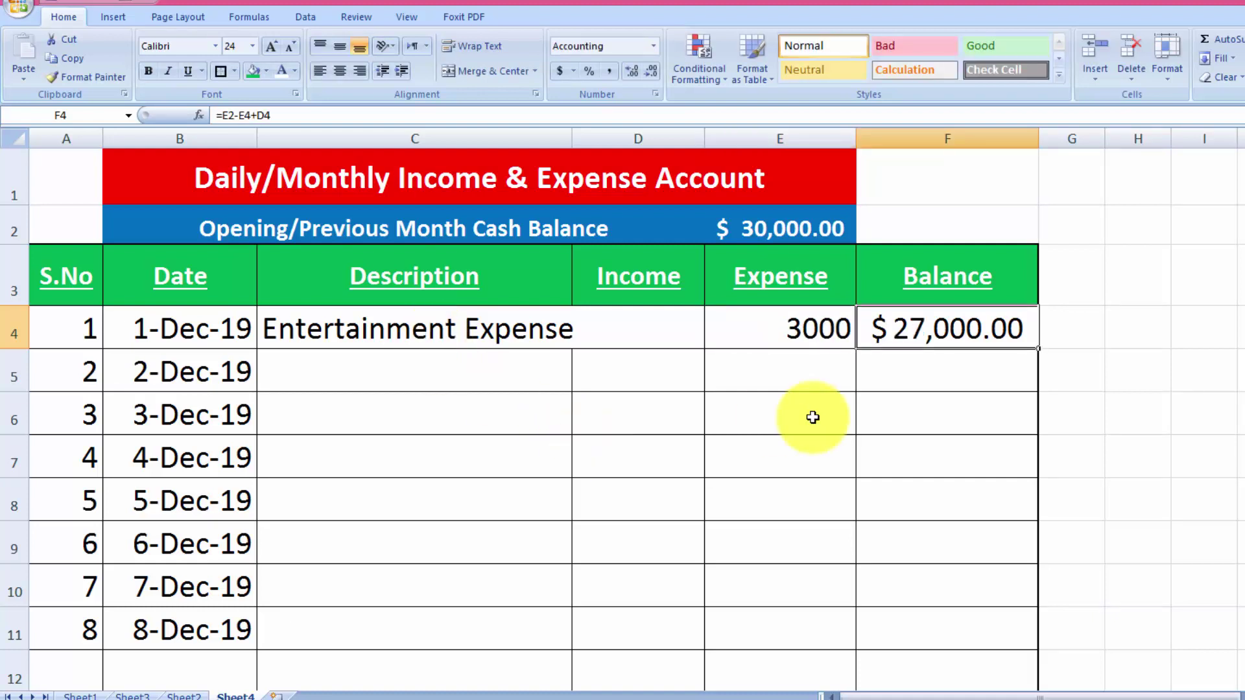
- Enter the formula =F4 in F5
{"action": "left_click", "coordinate": [949, 374]}
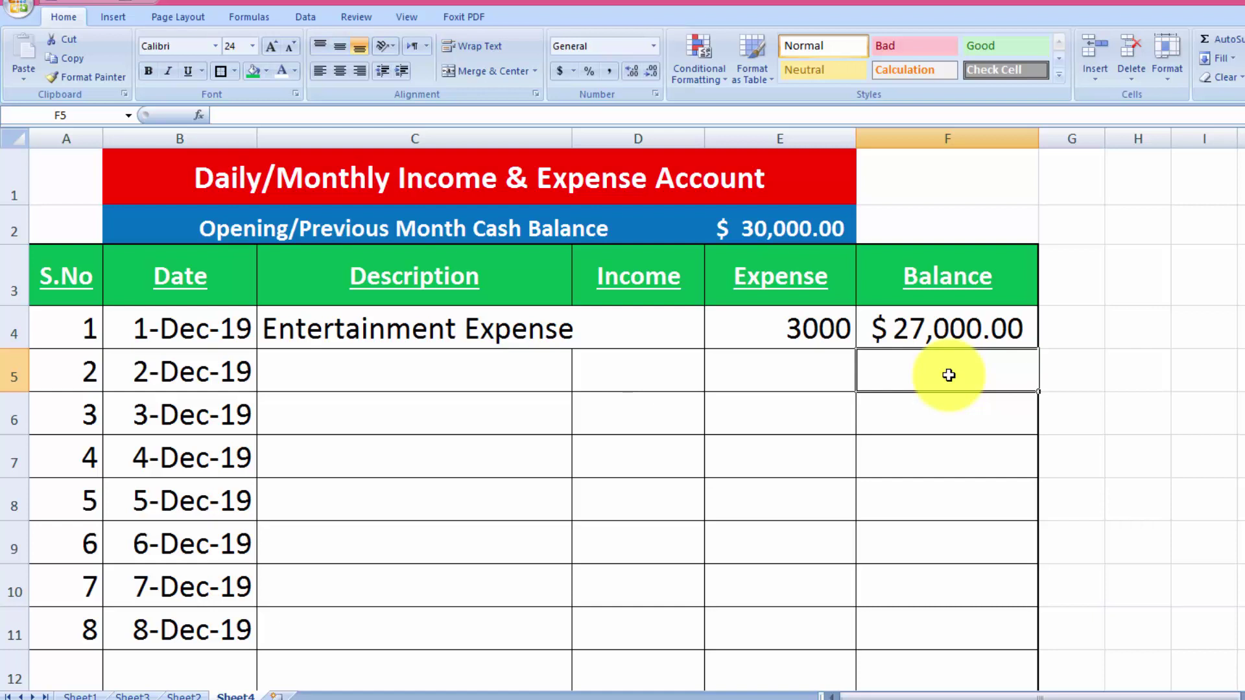
{"action": "type", "text": "="}
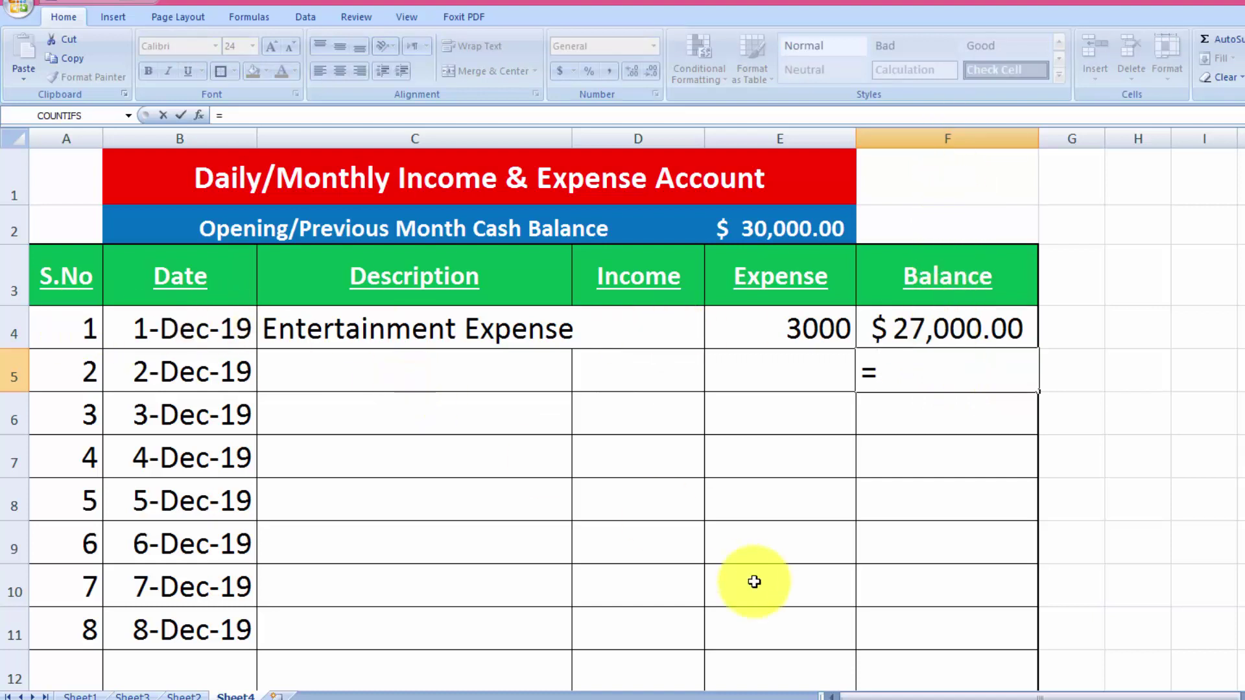
{"action": "type", "text": "f4"}
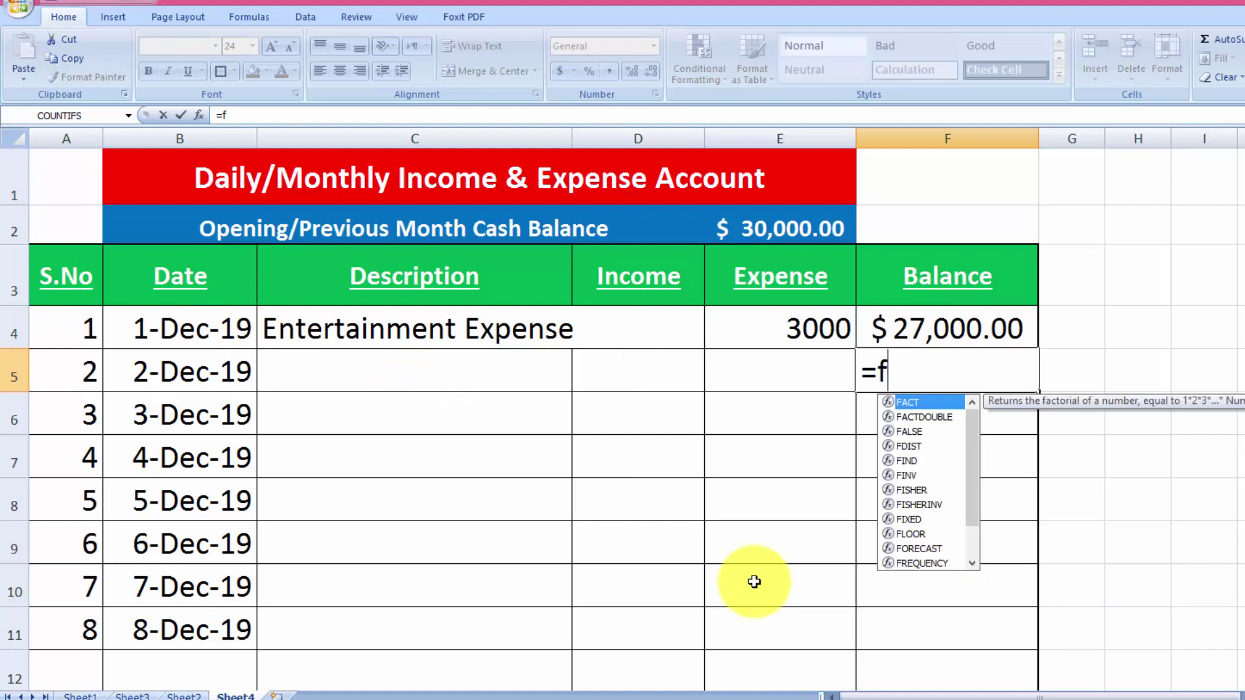
{"action": "key", "text": "Return"}
- Enter the running balance formula =F4-E5+D5 in F5
{"action": "left_click", "coordinate": [892, 381]}
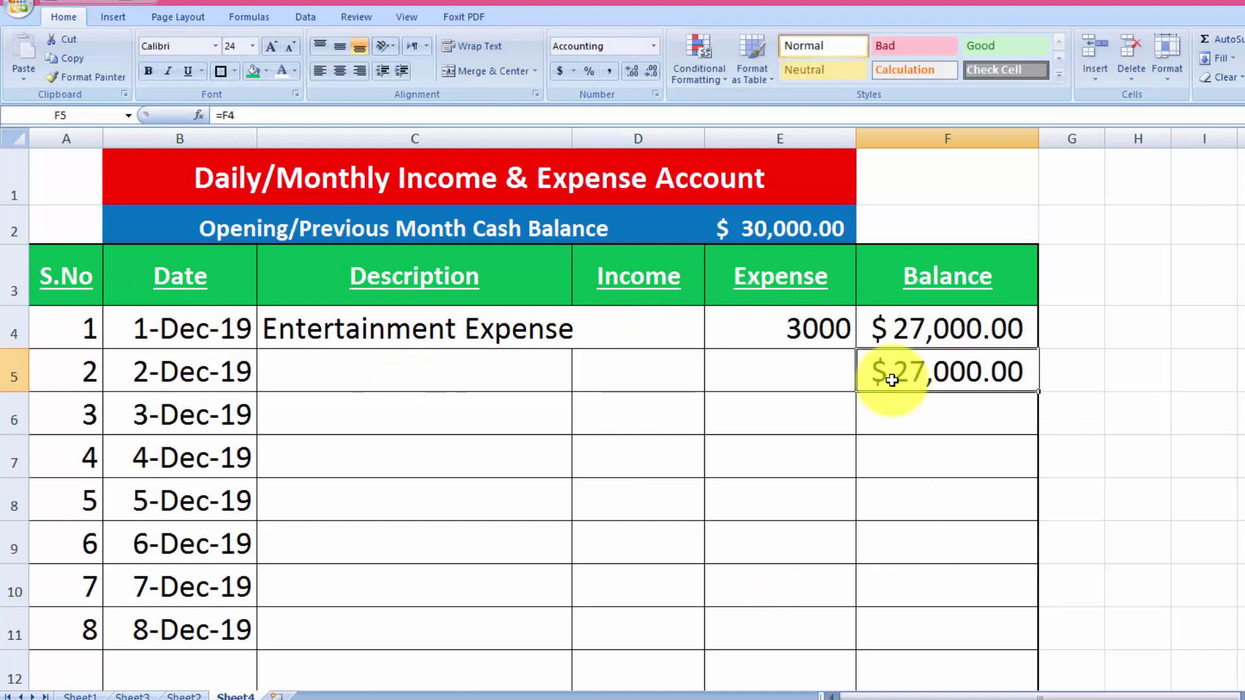
{"action": "type", "text": "=f4-"}
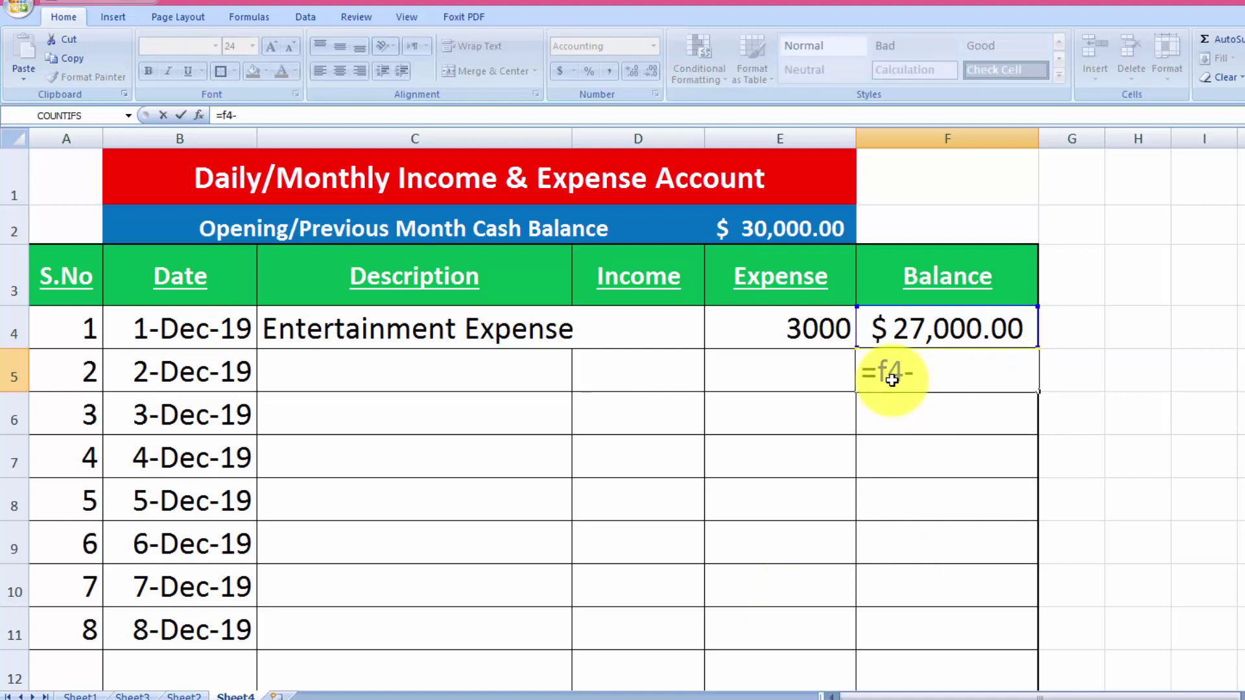
{"action": "left_click", "coordinate": [789, 370]}
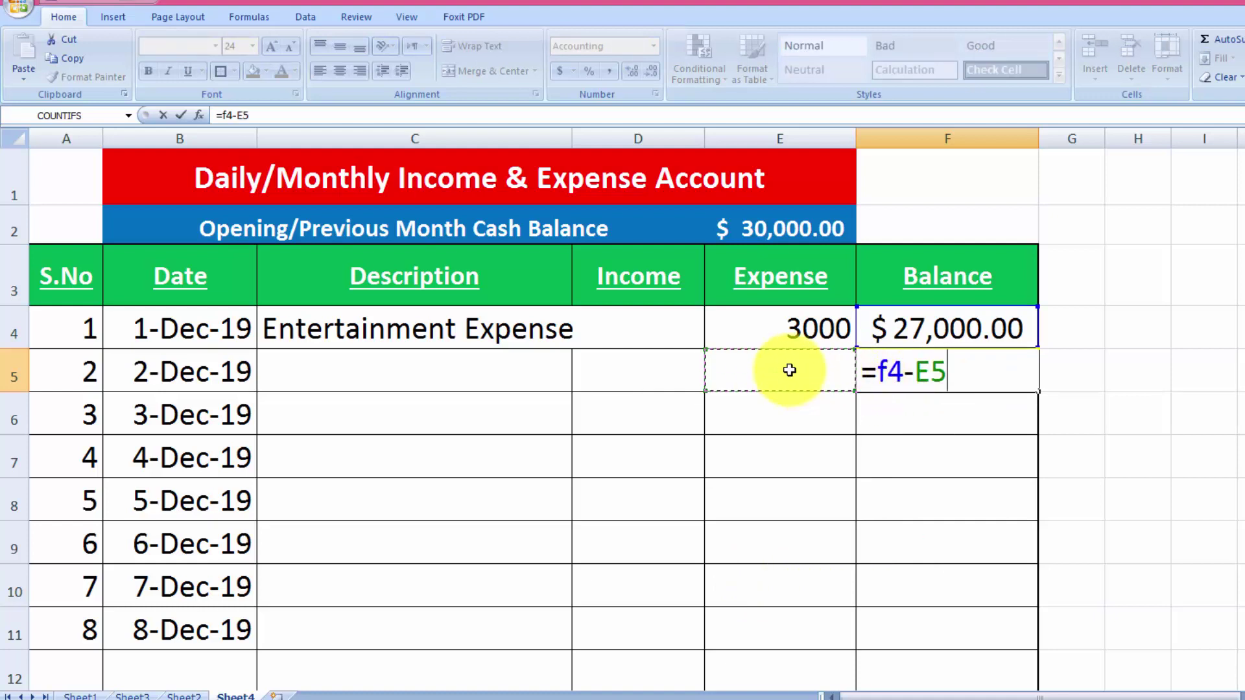
{"action": "type", "text": "+"}
{"action": "left_click", "coordinate": [678, 369]}
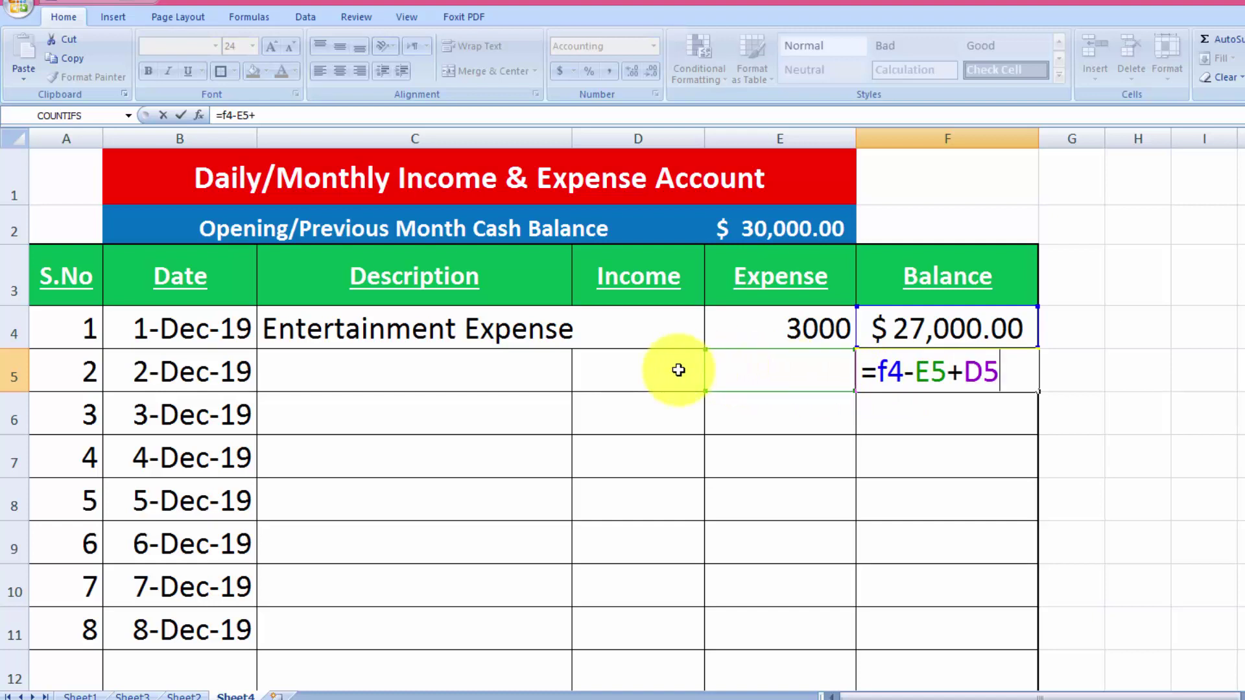
{"action": "key", "text": "Return"}
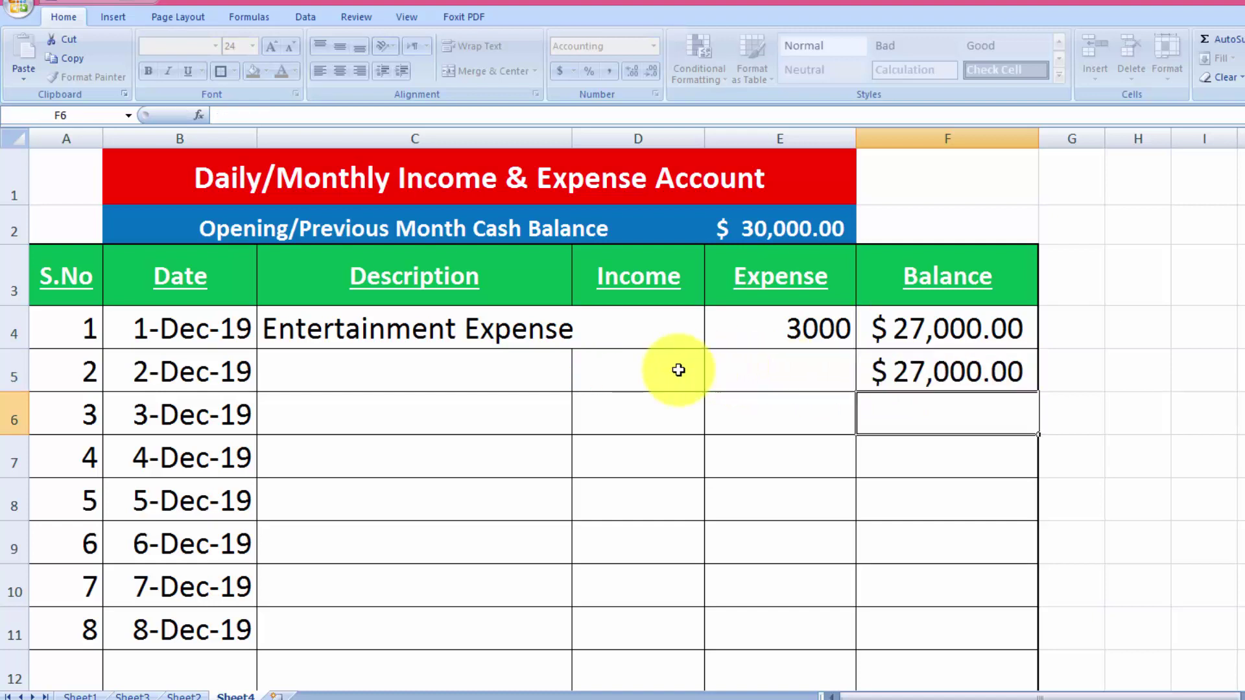
- Fill the running balance formula from F5 down through F12
{"action": "left_click", "coordinate": [979, 371]}
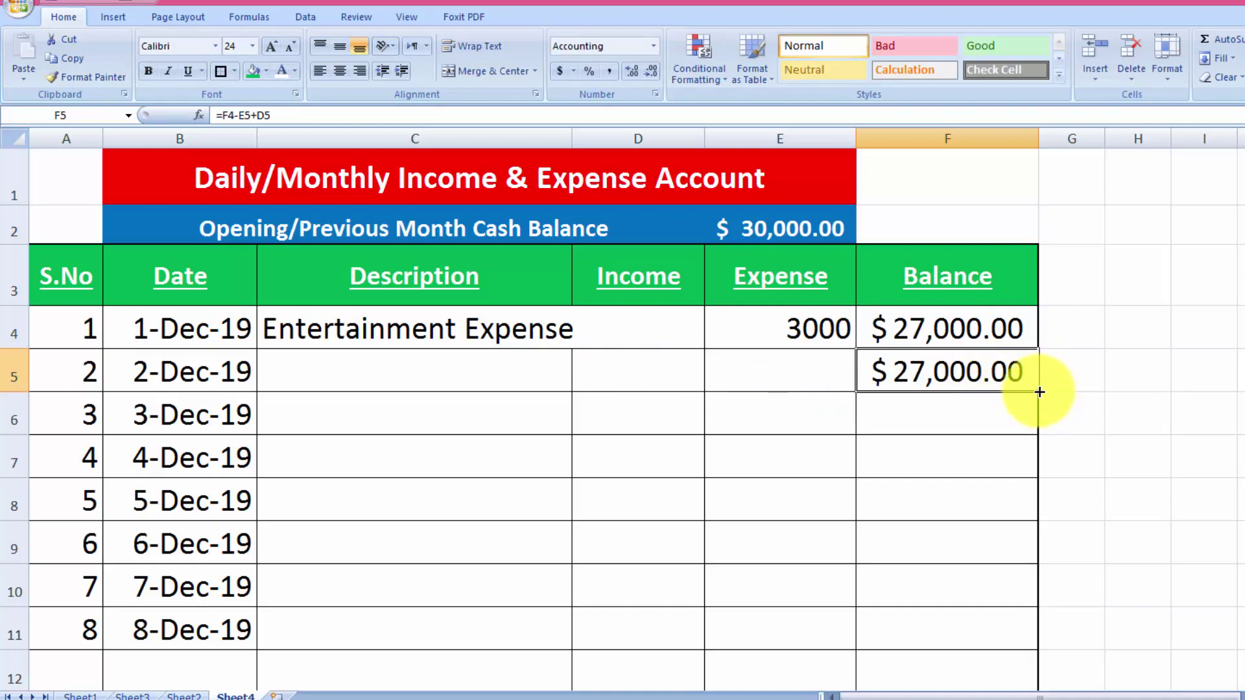
{"action": "left_click_drag", "start_coordinate": [1040, 393], "coordinate": [1009, 560]}
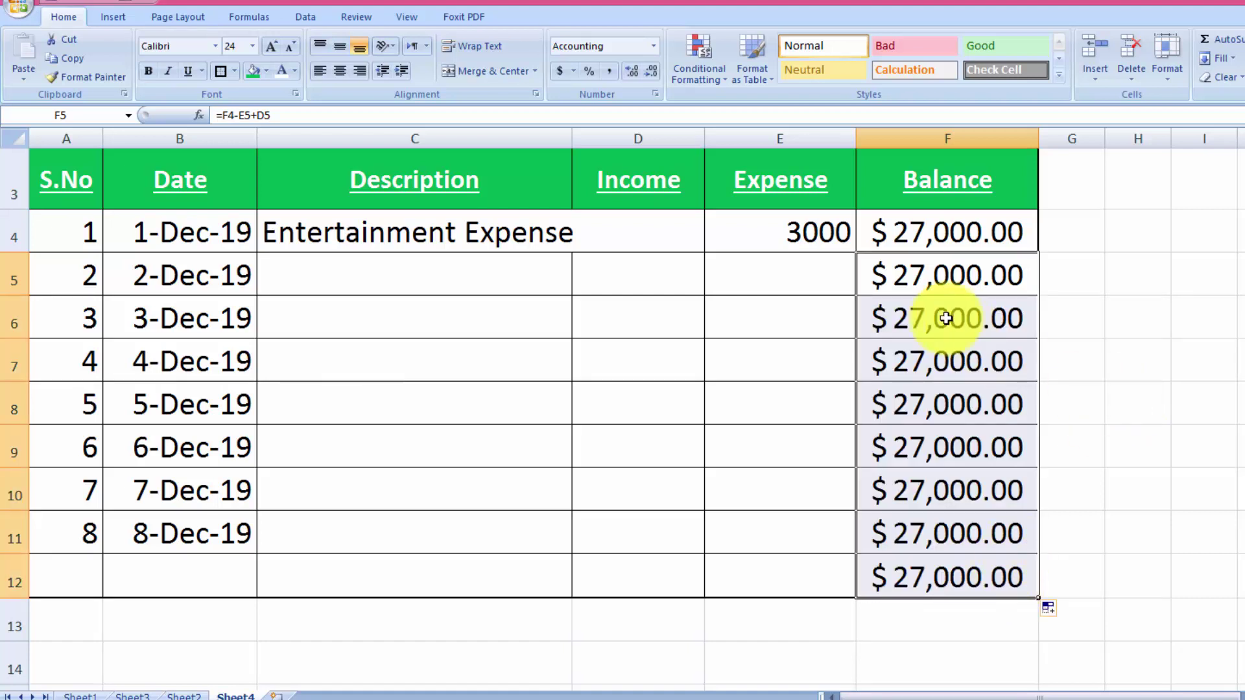
- Apply the Accounting number format with dollar sign to D4:E12 and widen column E to fit its amounts
{"action": "left_click", "coordinate": [606, 235]}
{"action": "left_click_drag", "start_coordinate": [669, 242], "coordinate": [728, 553]}
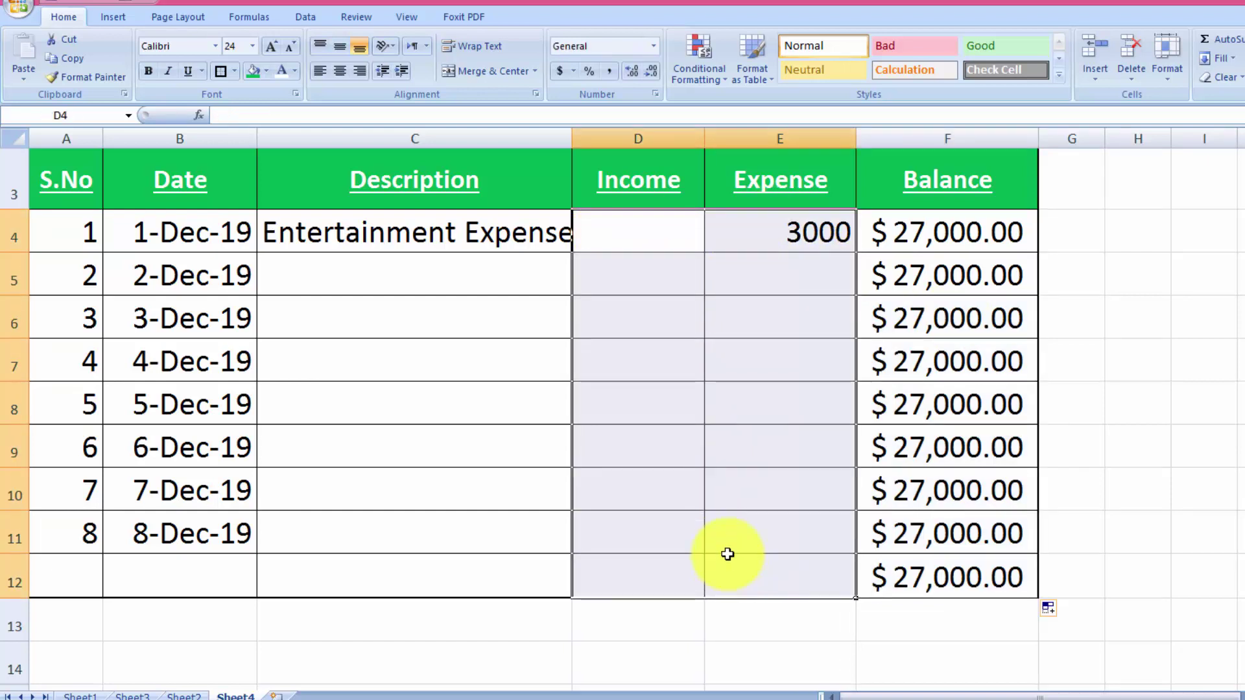
{"action": "left_click", "coordinate": [558, 73]}
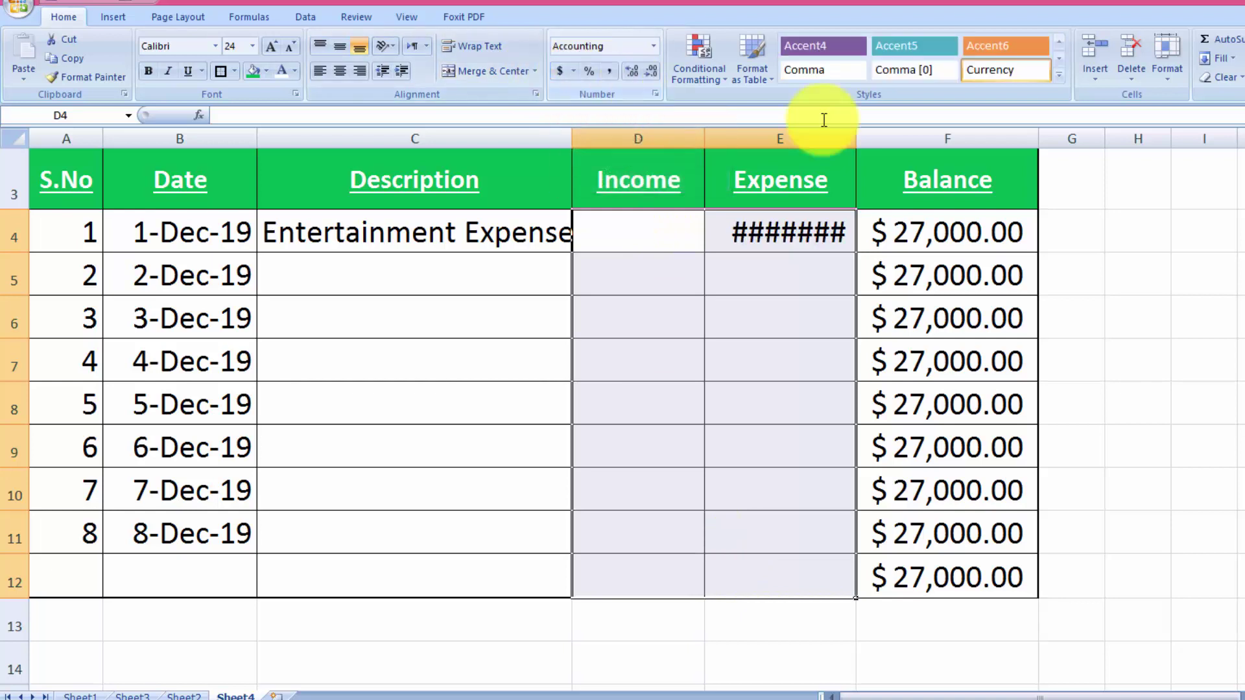
{"action": "left_click_drag", "start_coordinate": [851, 132], "coordinate": [870, 131]}
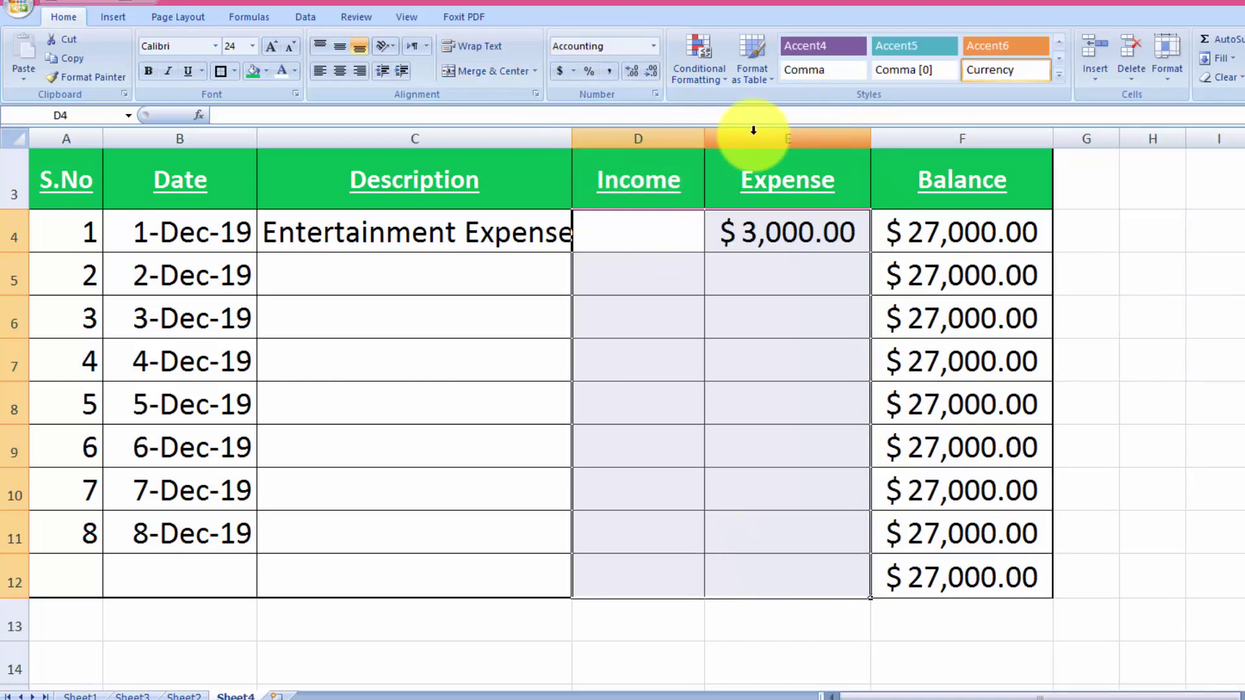
{"action": "left_click", "coordinate": [462, 276]}
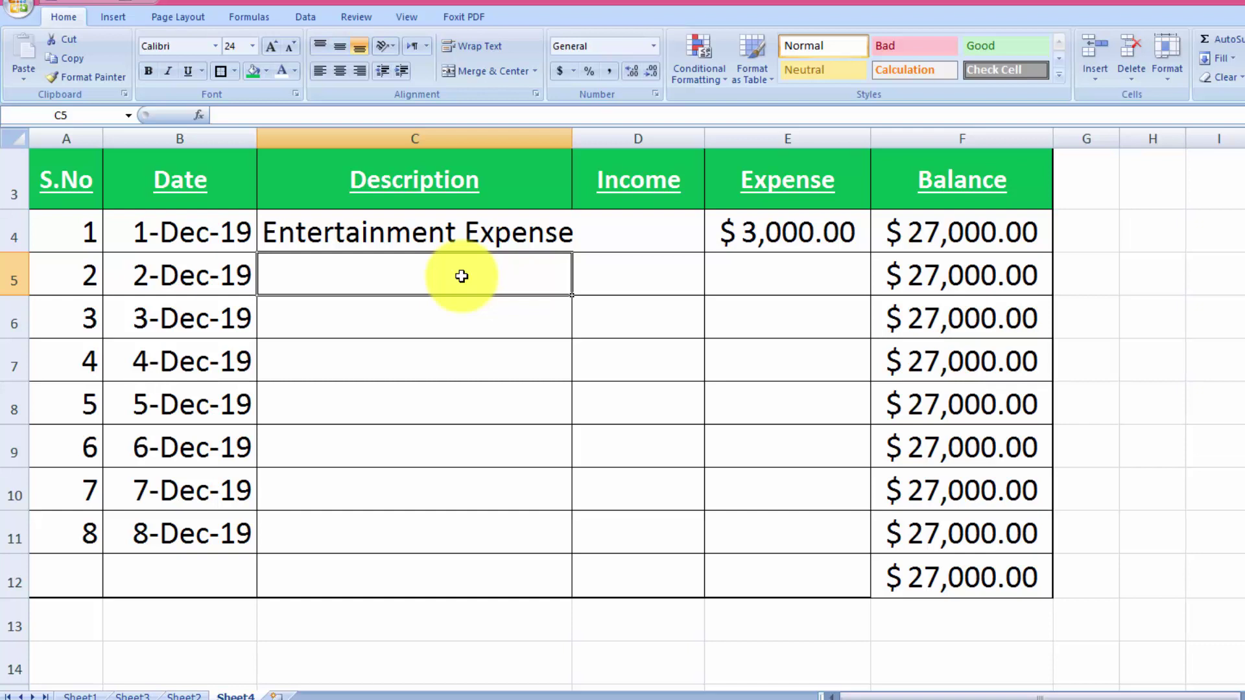
{"action": "type", "text": "Purchase"}
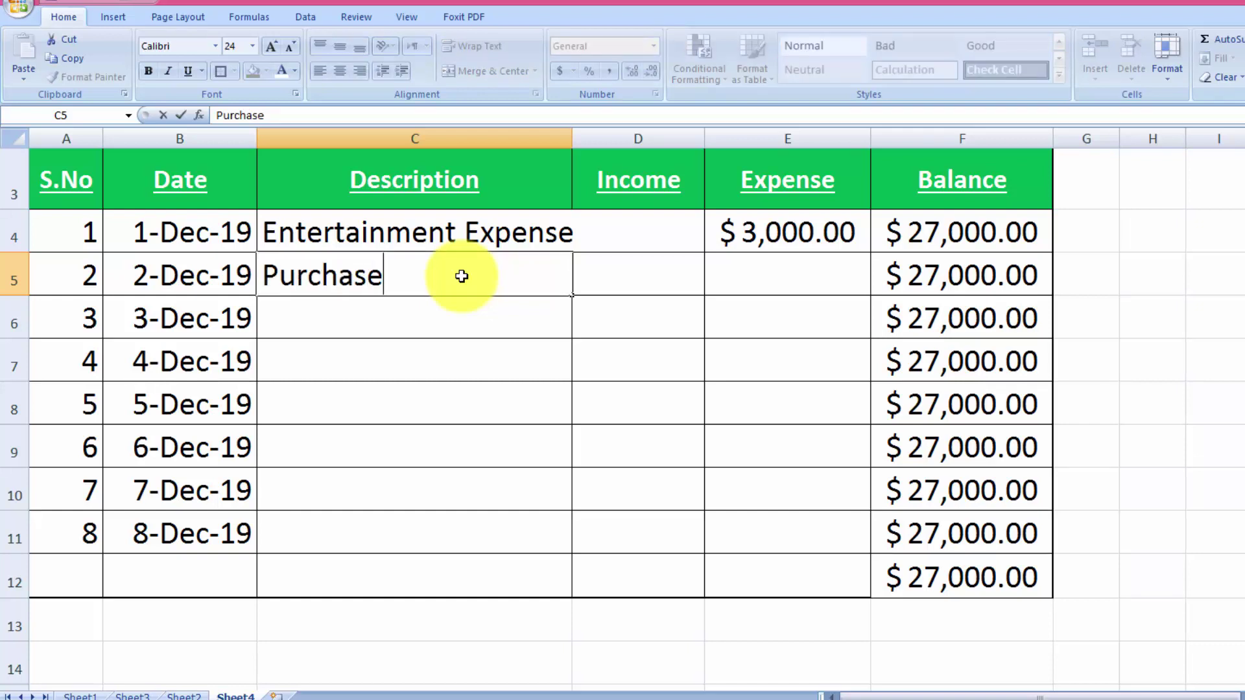
{"action": "type", "text": " F"}
{"action": "key", "text": "BackSpace"}
{"action": "key", "text": "BackSpace"}
{"action": "key", "text": "BackSpace"}
{"action": "key", "text": "BackSpace"}
{"action": "key", "text": "BackSpace"}
{"action": "key", "text": "BackSpace"}
{"action": "key", "text": "BackSpace"}
{"action": "key", "text": "BackSpace"}
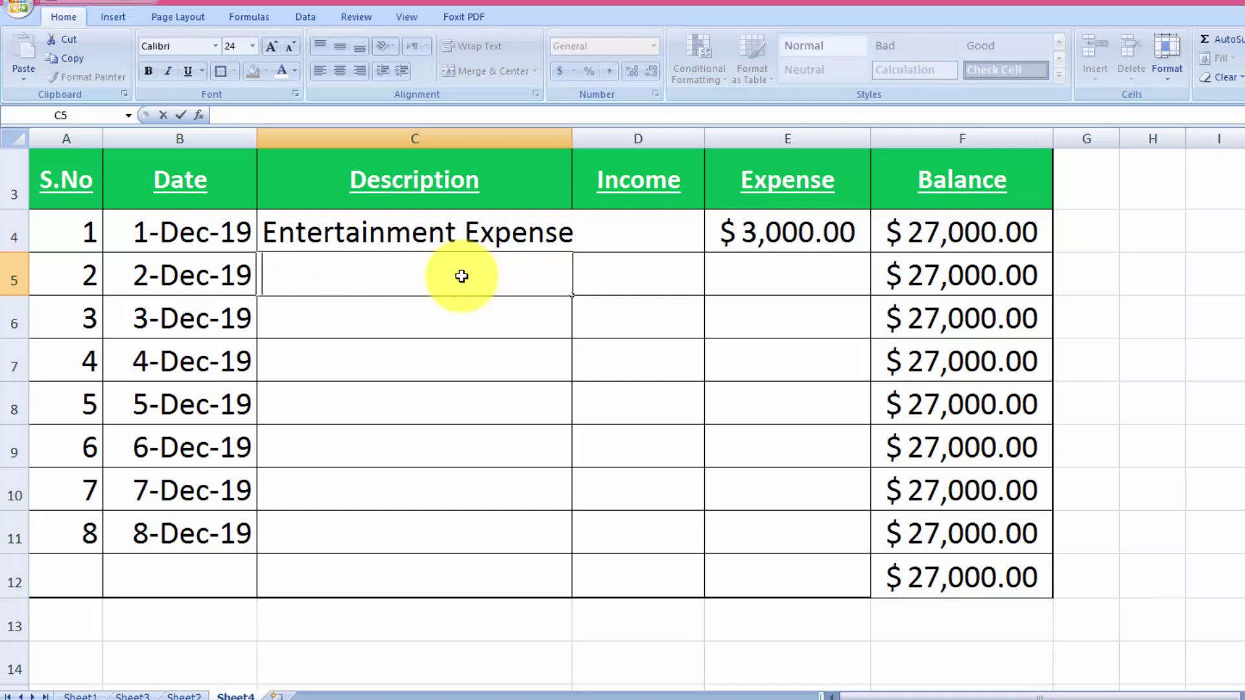
- Enter the description "sale of Fresh Juice" in C5 for 2-Dec-19
{"action": "type", "text": "sale sof"}
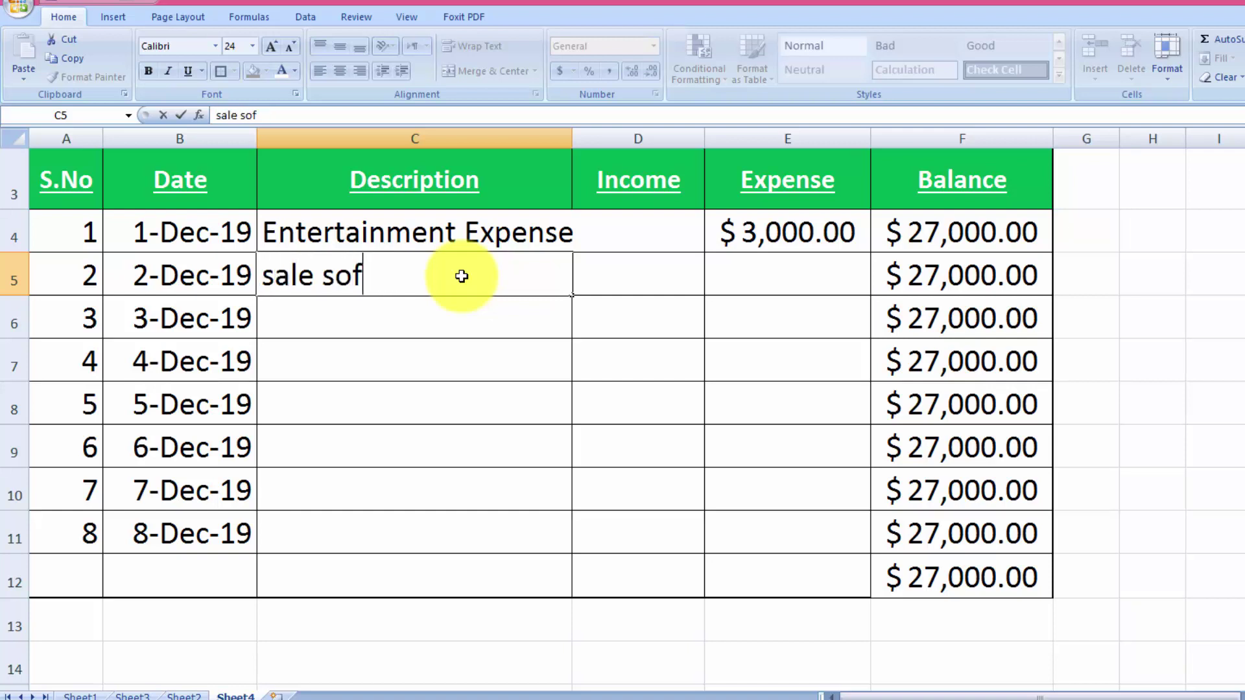
{"action": "key", "text": "BackSpace"}
{"action": "key", "text": "BackSpace"}
{"action": "key", "text": "BackSpace"}
{"action": "type", "text": "of Fresh"}
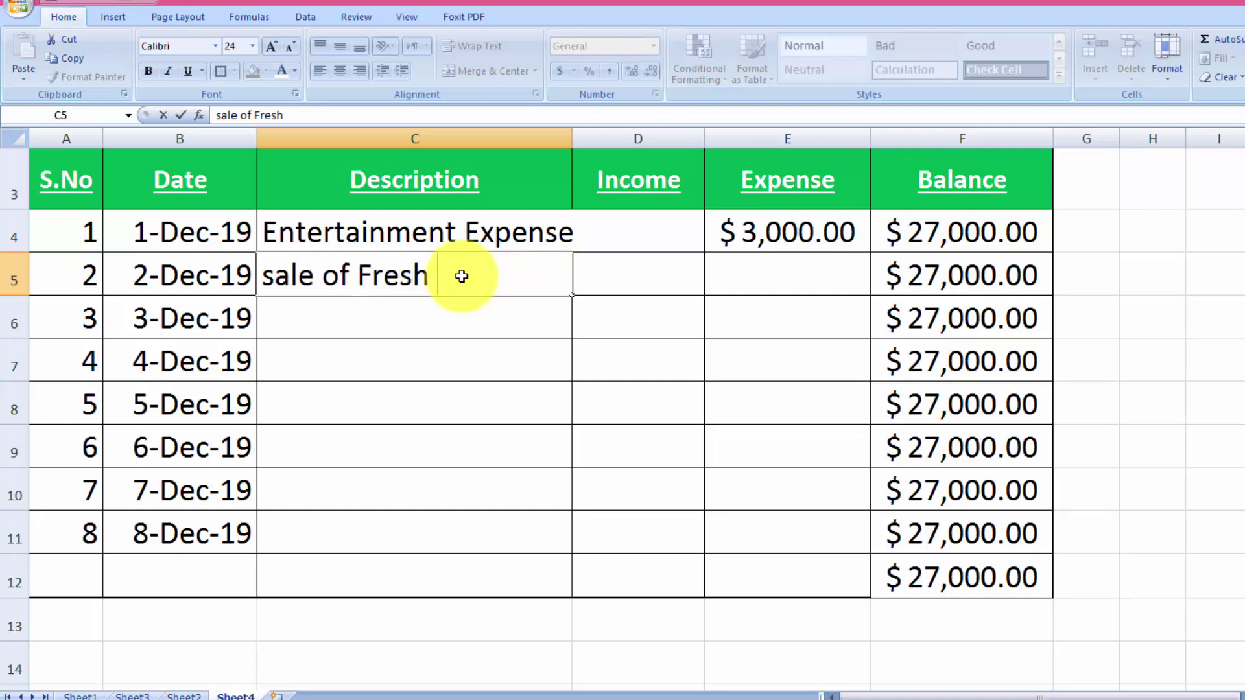
{"action": "type", "text": " Juice"}
{"action": "key", "text": "Tab"}
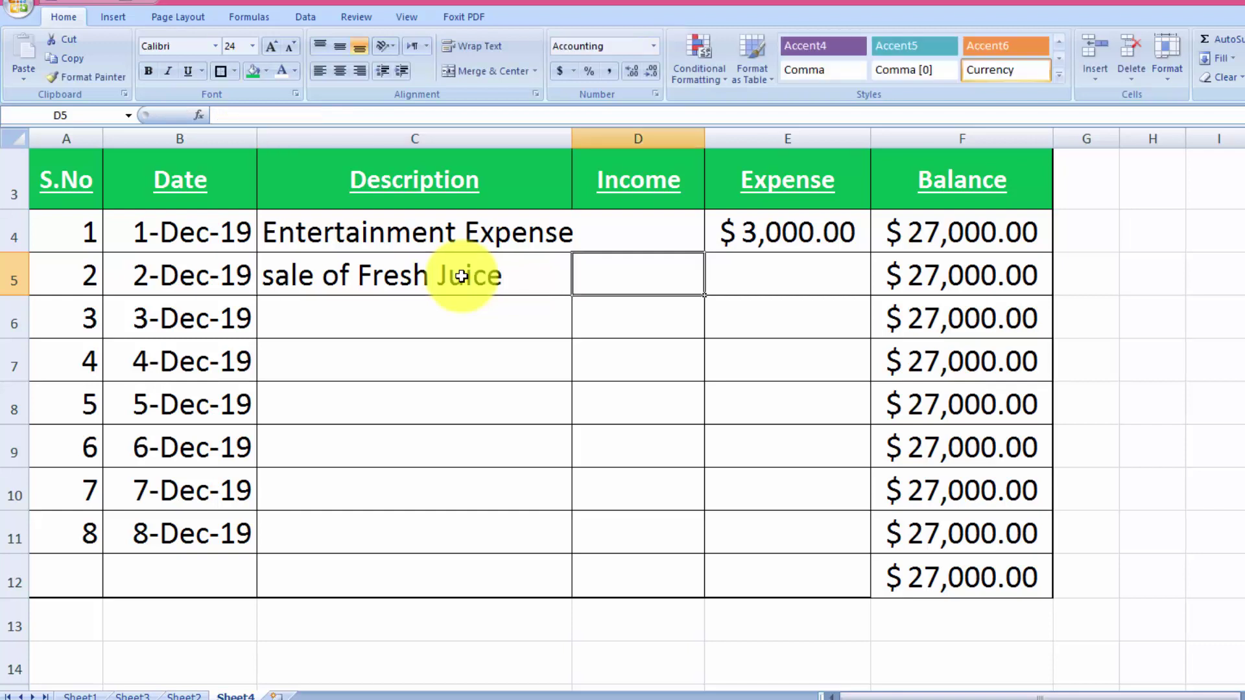
- Enter an income of 4300 in D5 and fit the width of column D to its contents
{"action": "type", "text": "4300"}
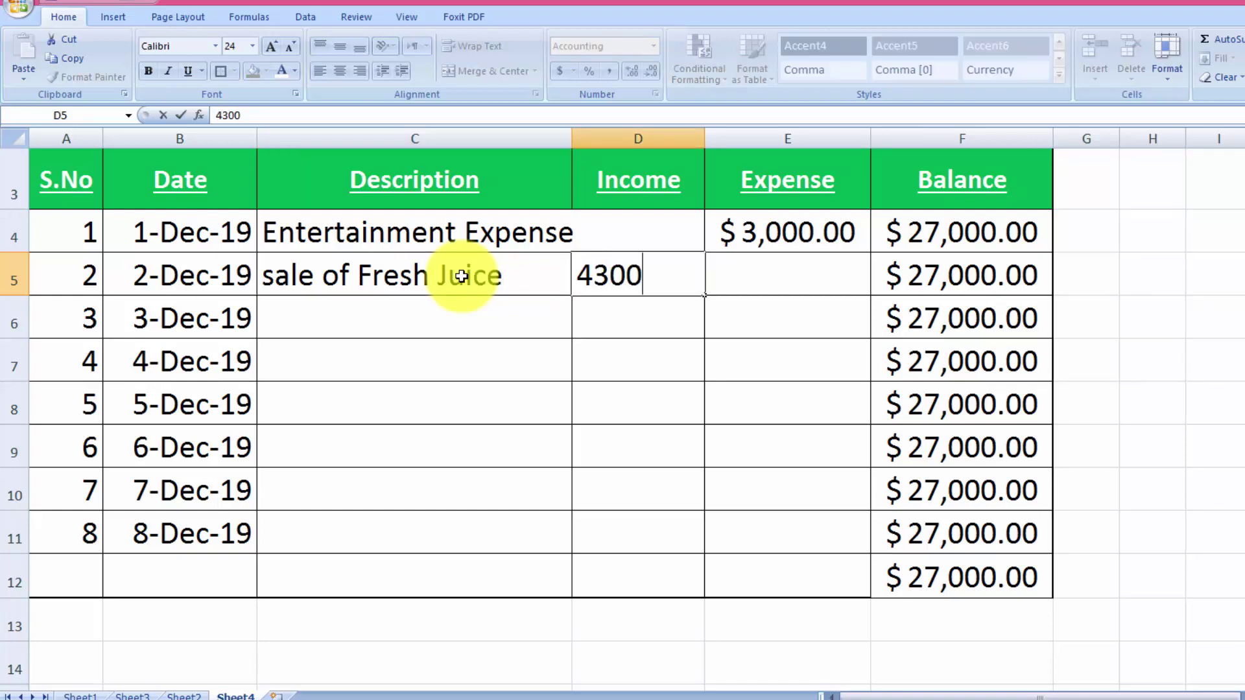
{"action": "key", "text": "Tab"}
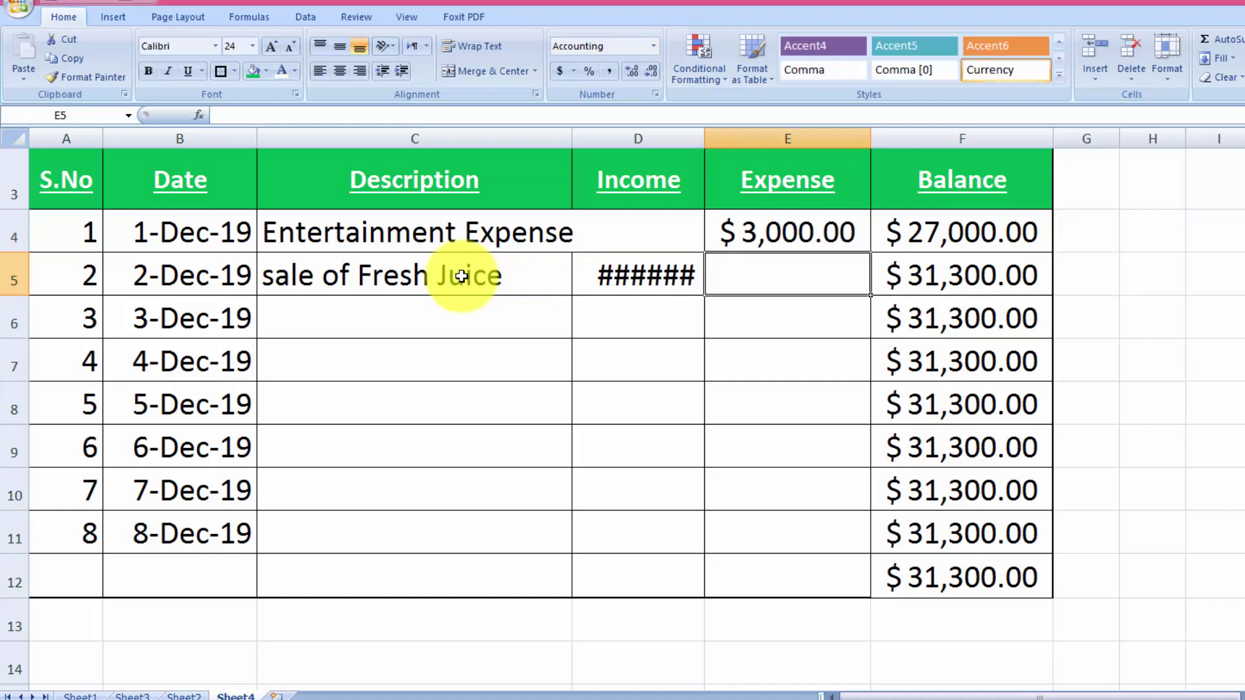
{"action": "double_click", "coordinate": [706, 133]}
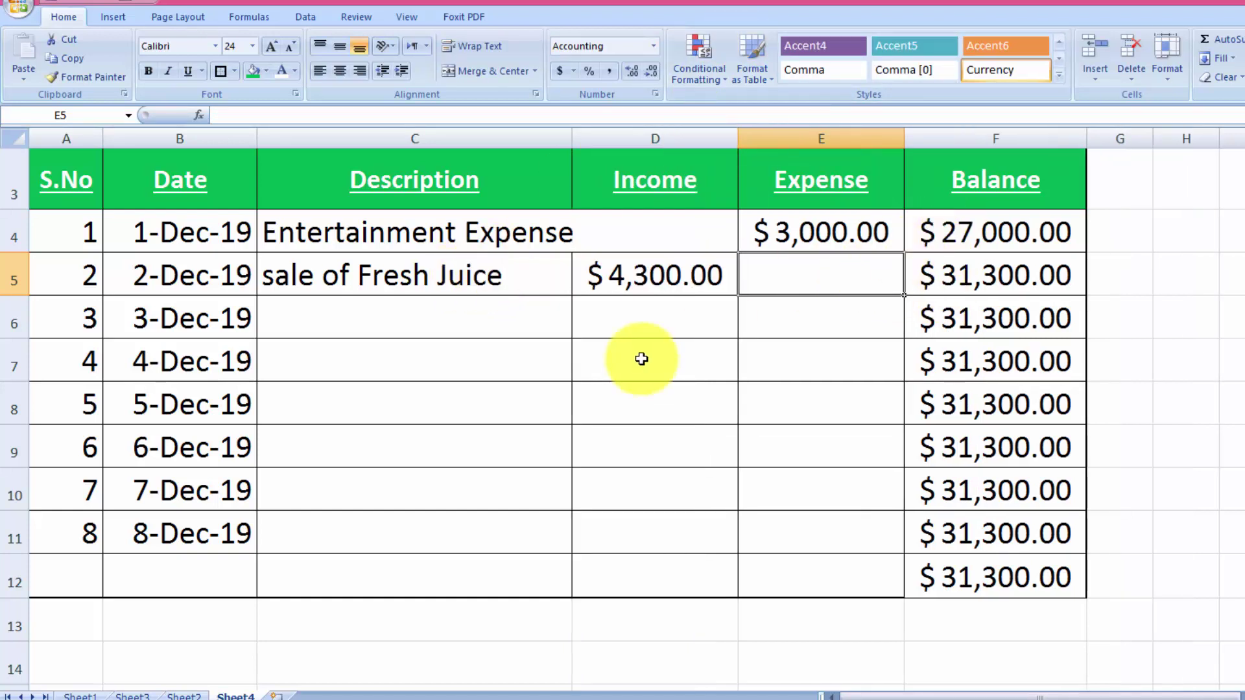
- Enter the description "Shop Electricity Bill" in C7 and an expense of 2399 in E7
{"action": "left_click", "coordinate": [474, 354]}
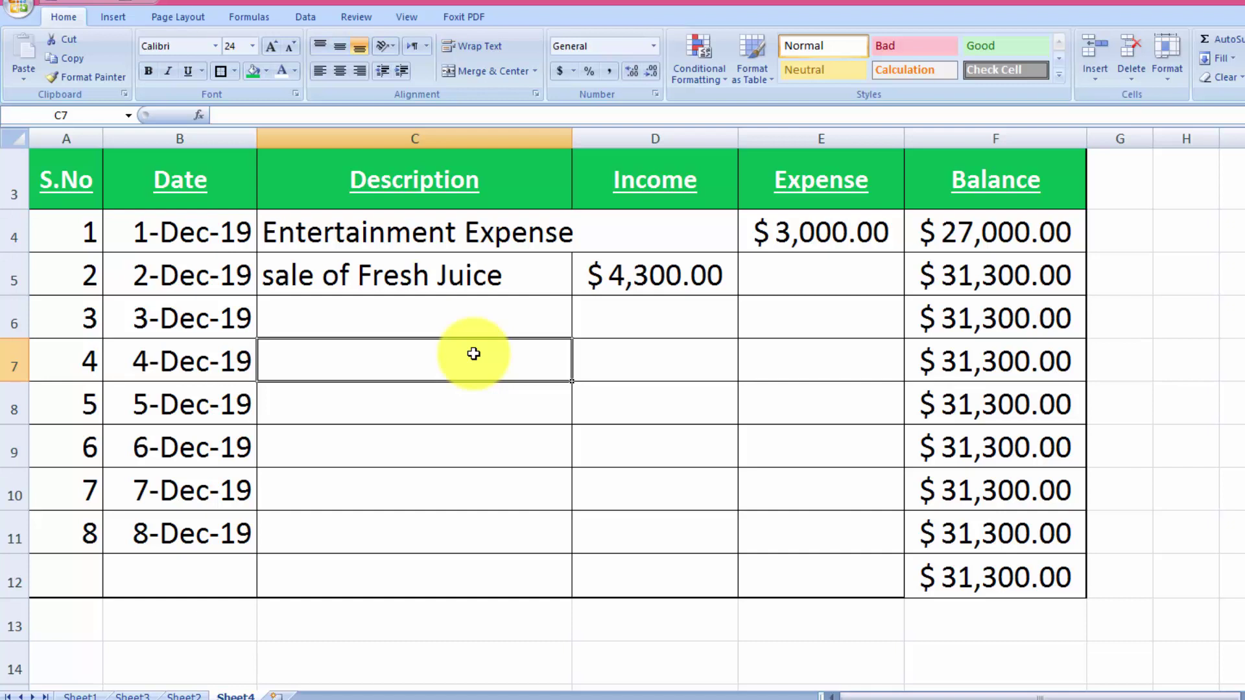
{"action": "type", "text": "Shop "}
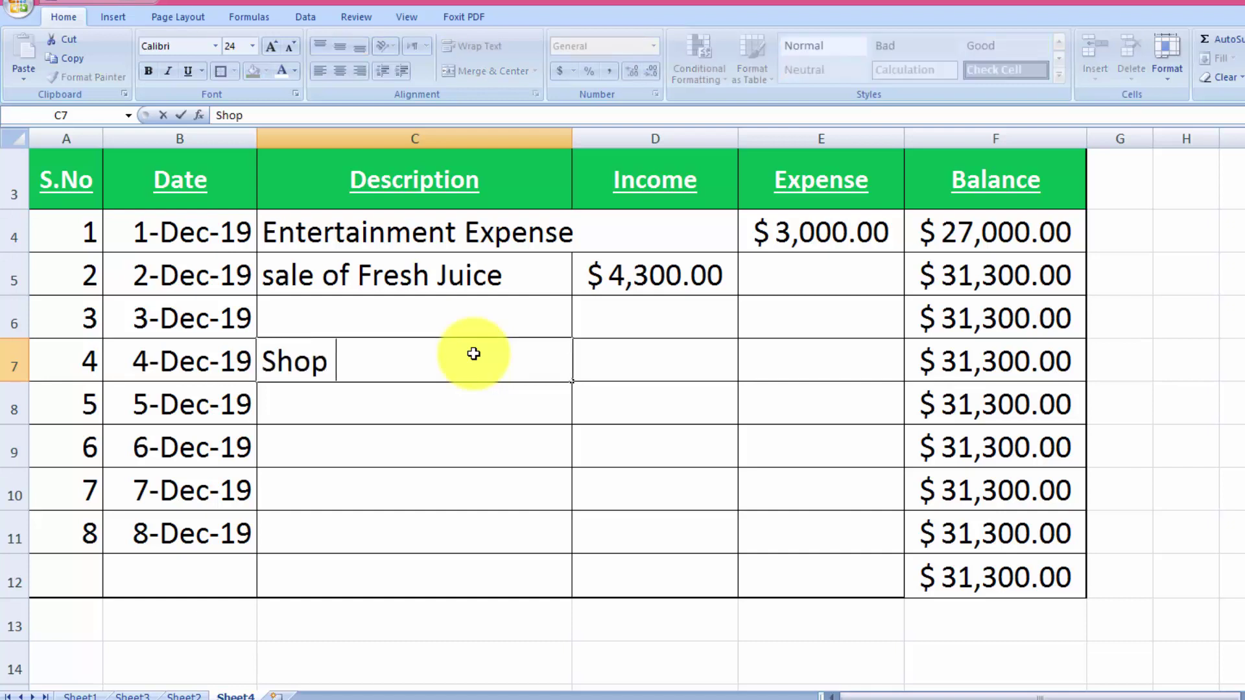
{"action": "type", "text": "E"}
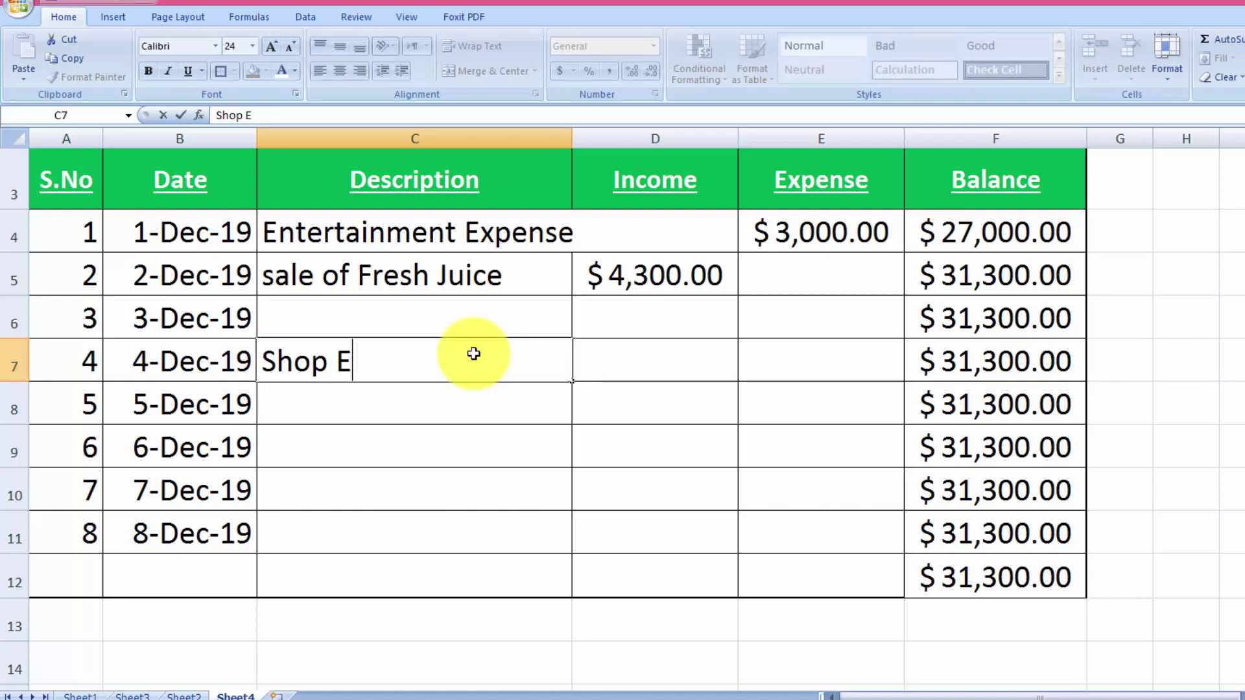
{"action": "type", "text": "lectricit"}
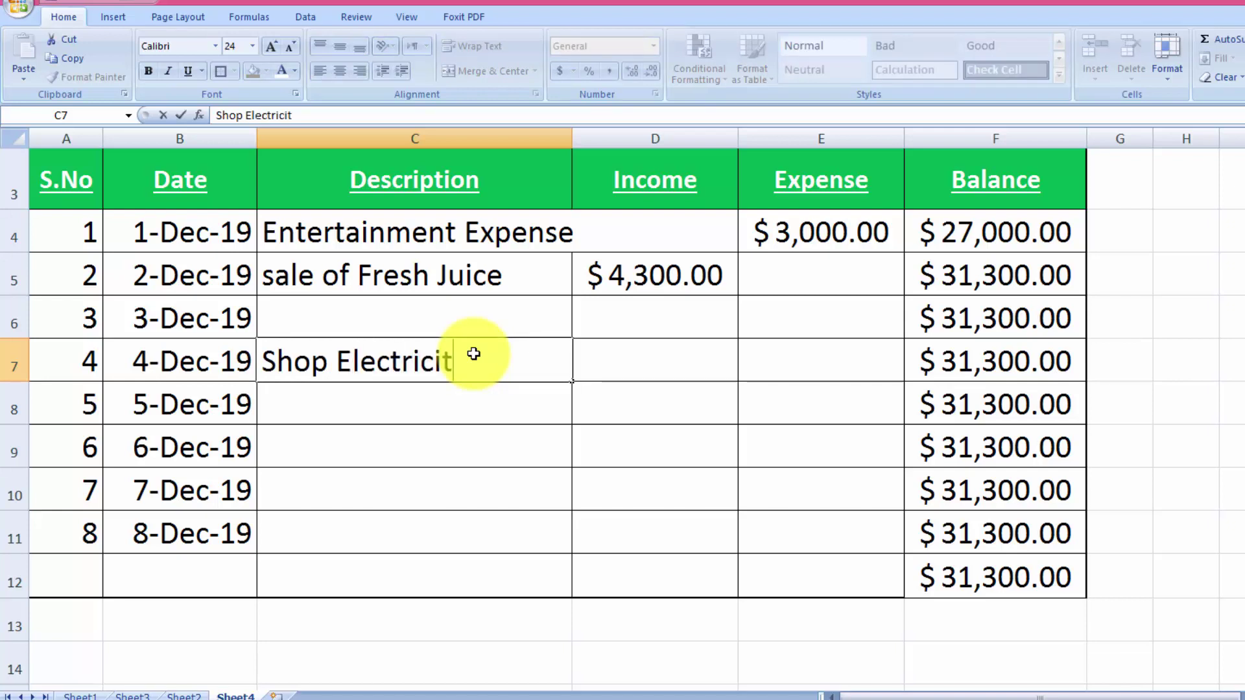
{"action": "type", "text": "y Bill"}
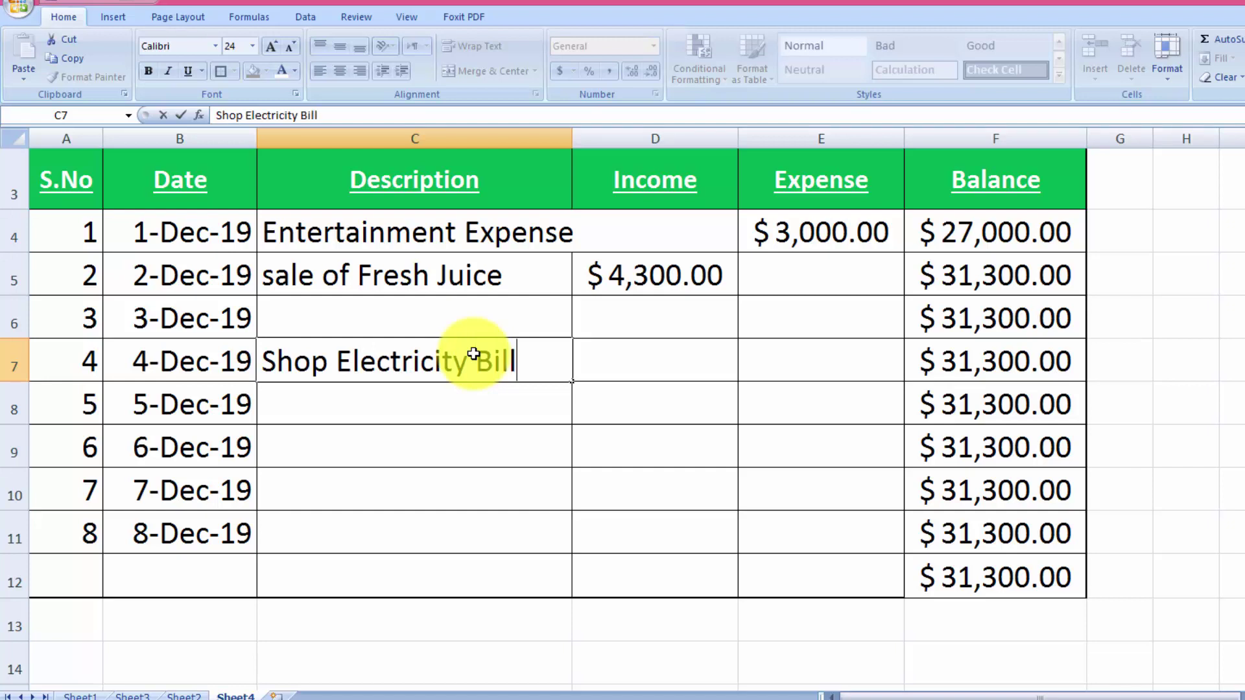
{"action": "key", "text": "Tab"}
{"action": "key", "text": "Tab"}
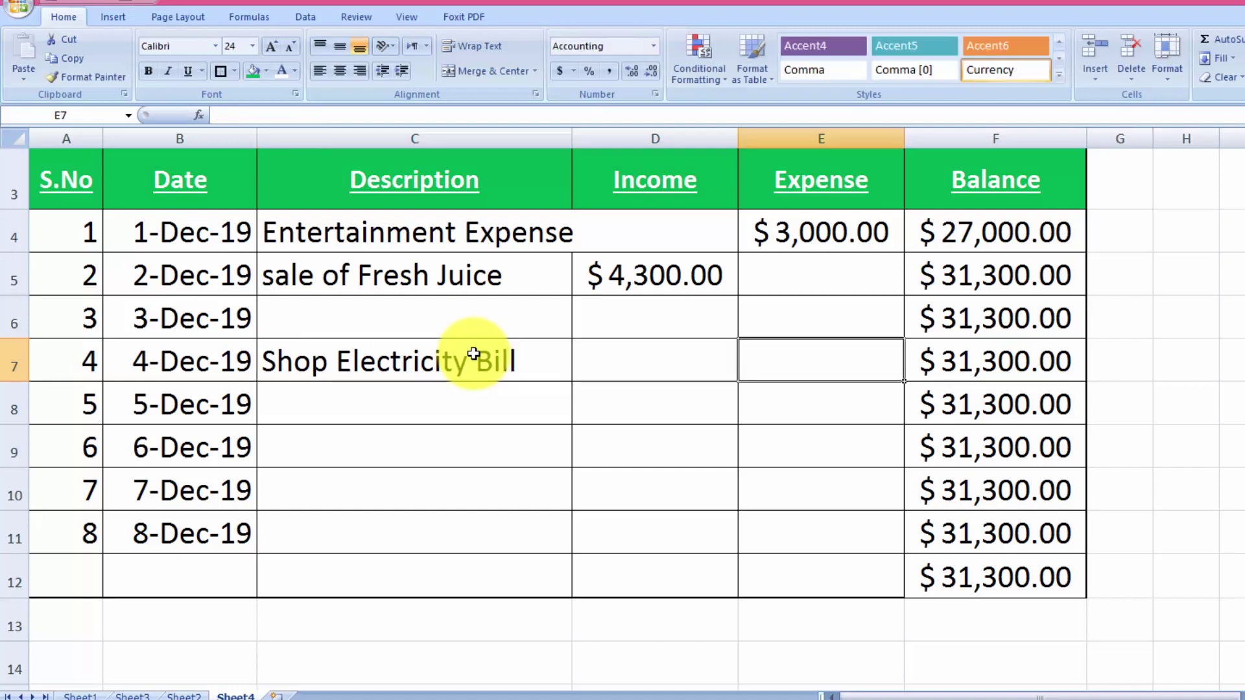
{"action": "type", "text": "2,3"}
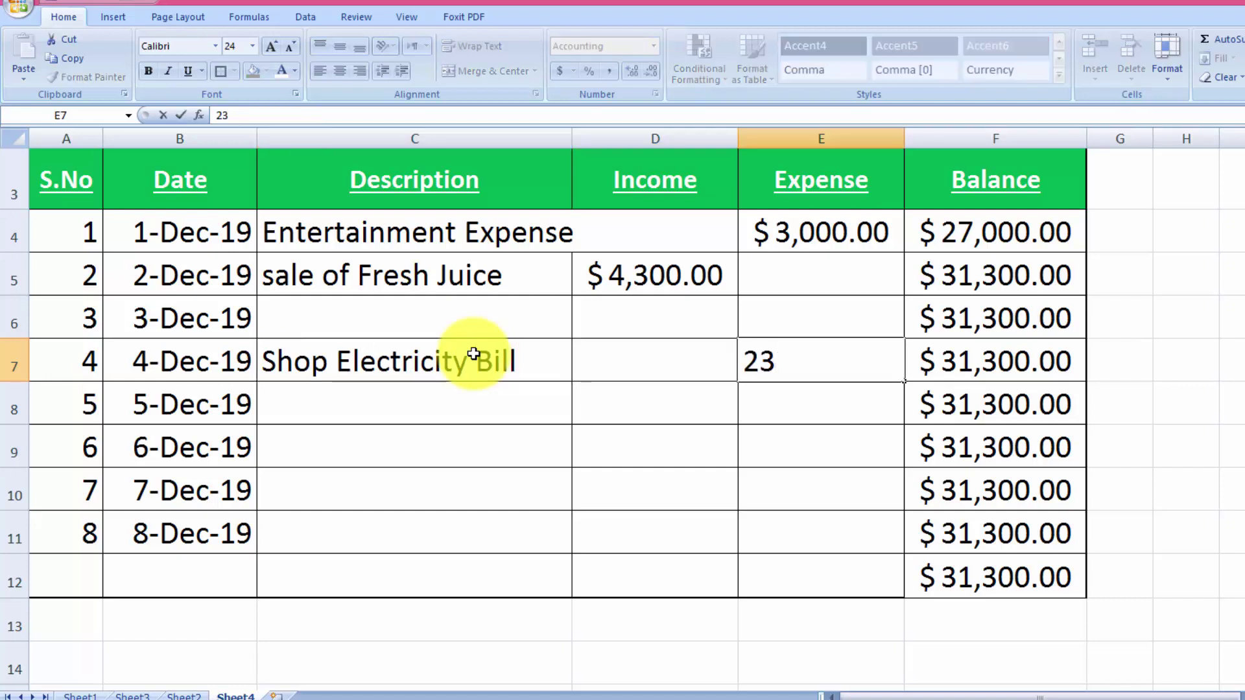
{"action": "type", "text": "99"}
{"action": "key", "text": "Tab"}
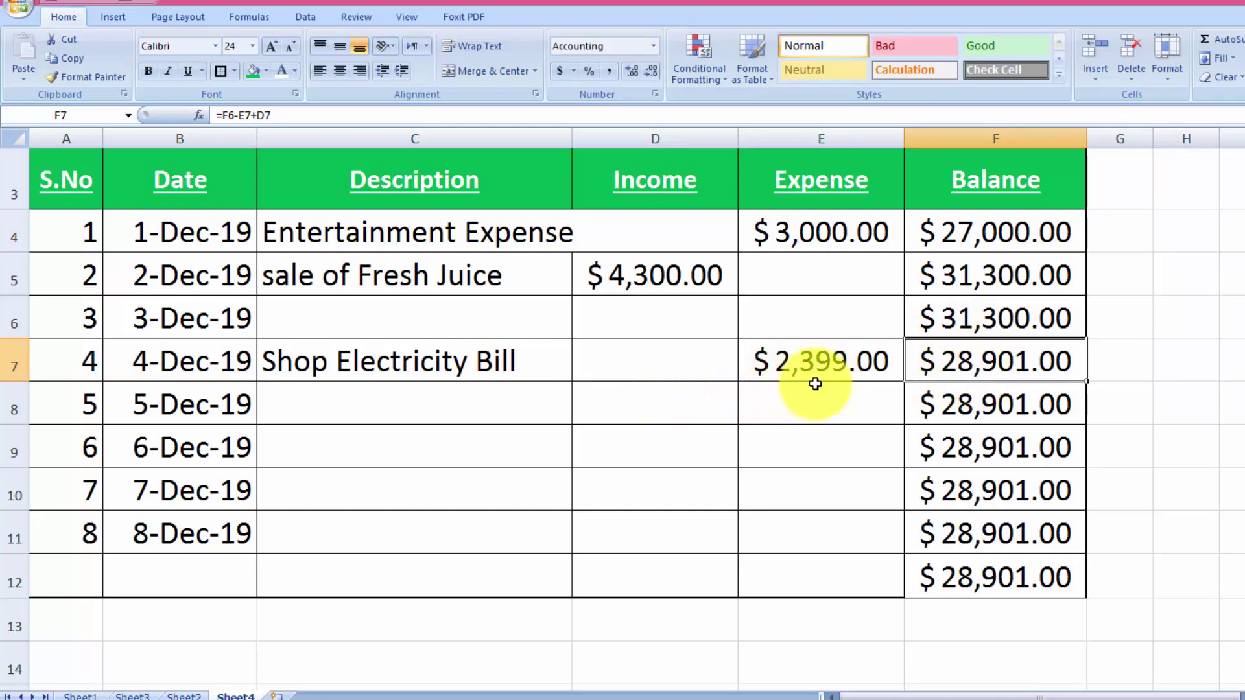
- Enter the description "sales of slice" in C8 and an income of 1200 in D8
{"action": "left_click", "coordinate": [663, 403]}
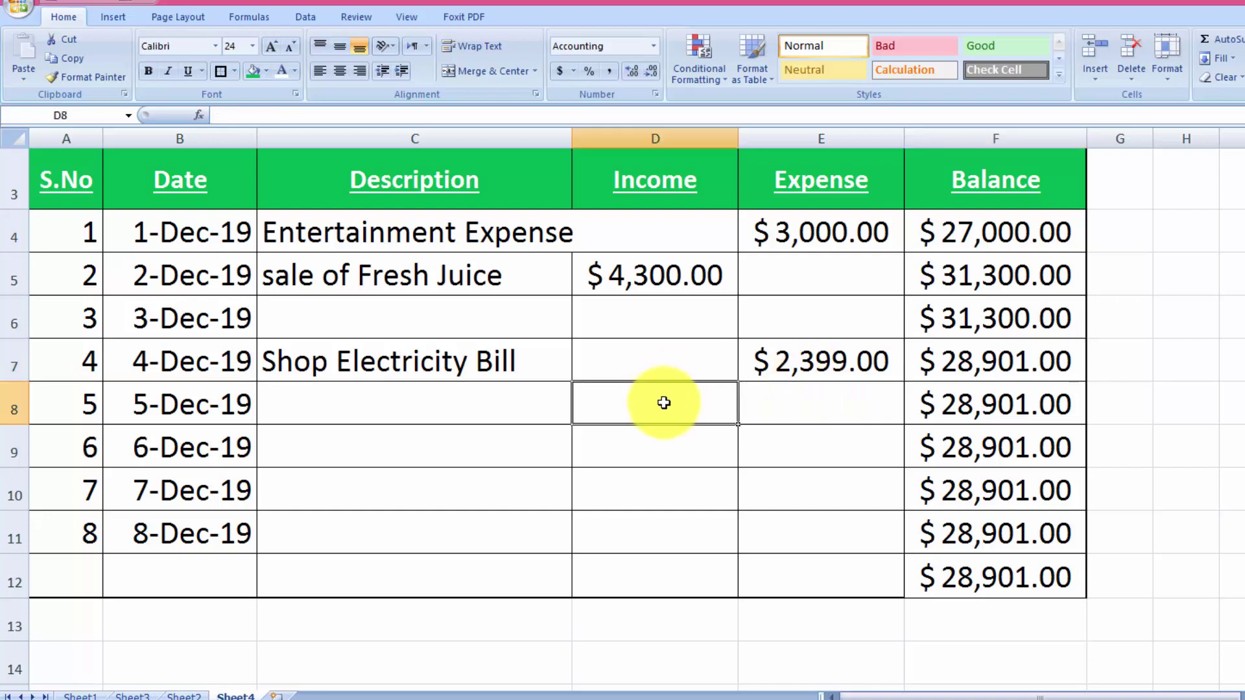
{"action": "left_click", "coordinate": [417, 415]}
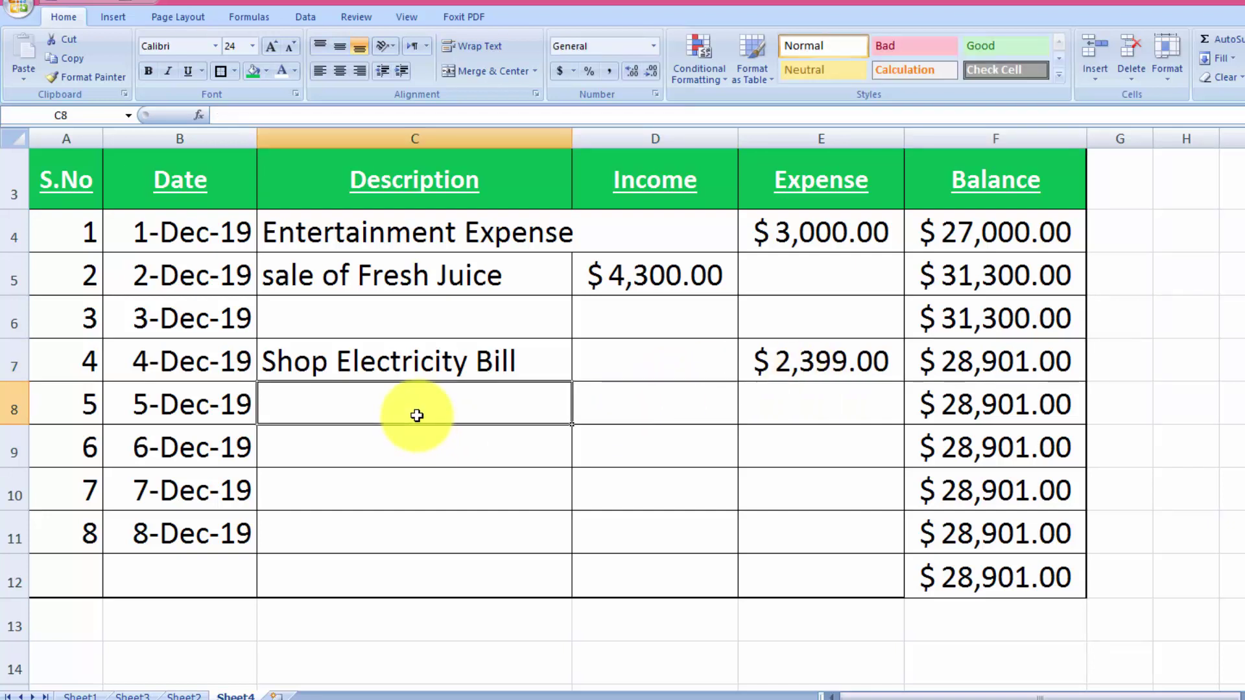
{"action": "type", "text": "sales of"}
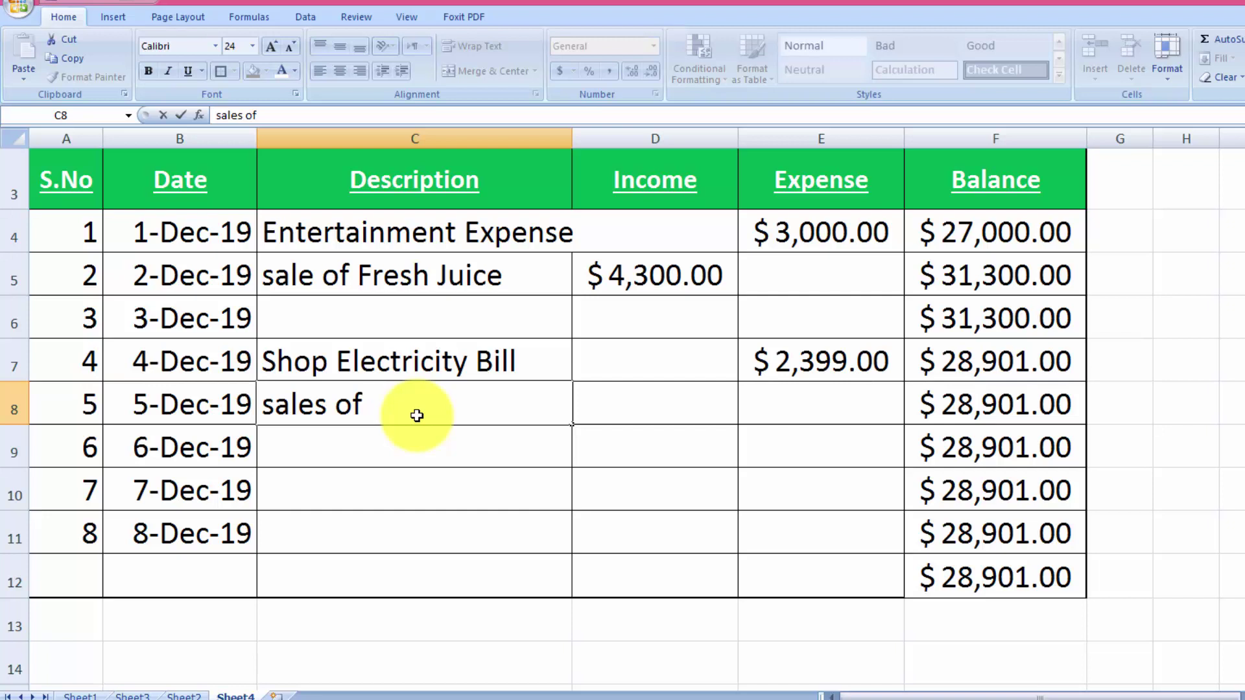
{"action": "type", "text": "slice"}
{"action": "key", "text": "Tab"}
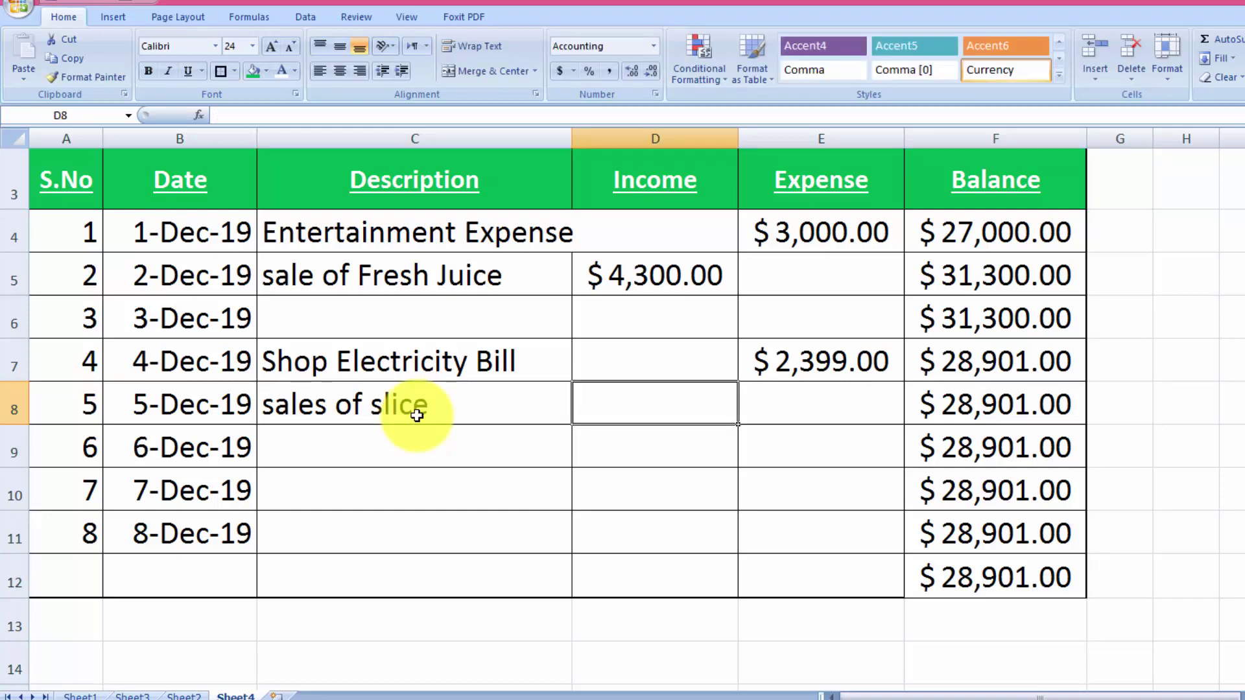
{"action": "type", "text": "1200"}
{"action": "key", "text": "Tab"}
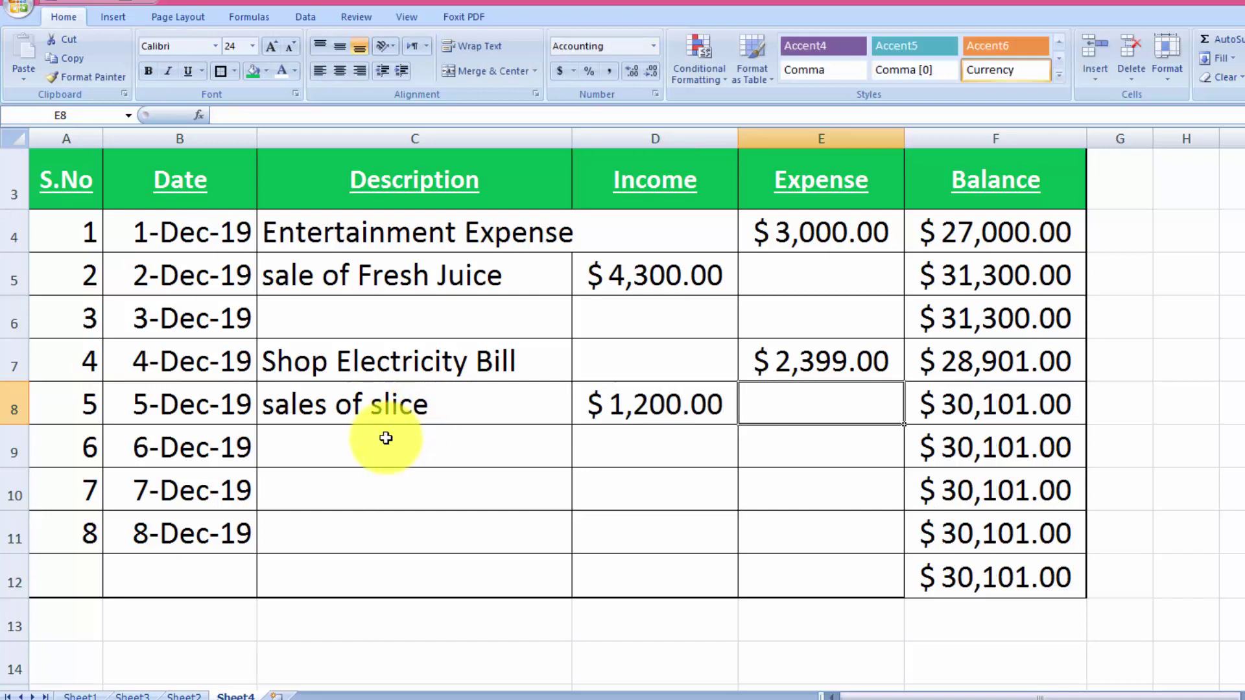
- Enter the description "drininking water exp" in C9 for 6-Dec-19
{"action": "left_click", "coordinate": [439, 438]}
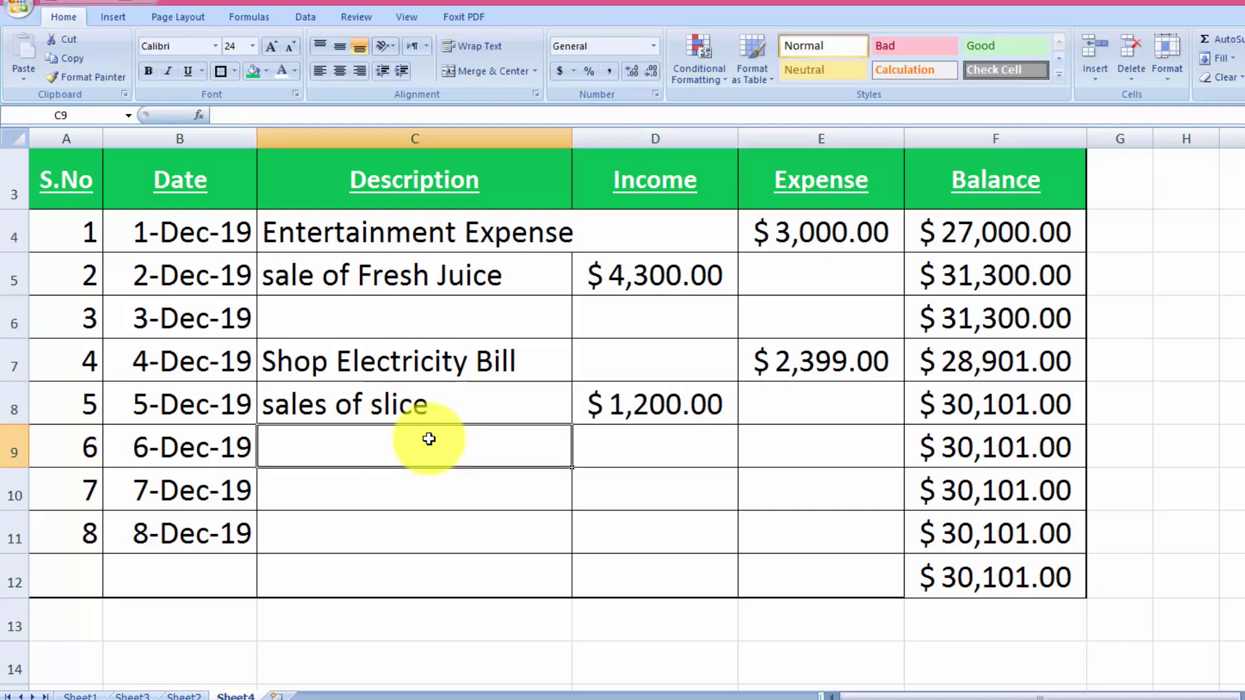
{"action": "type", "text": "p"}
{"action": "key", "text": "BackSpace"}
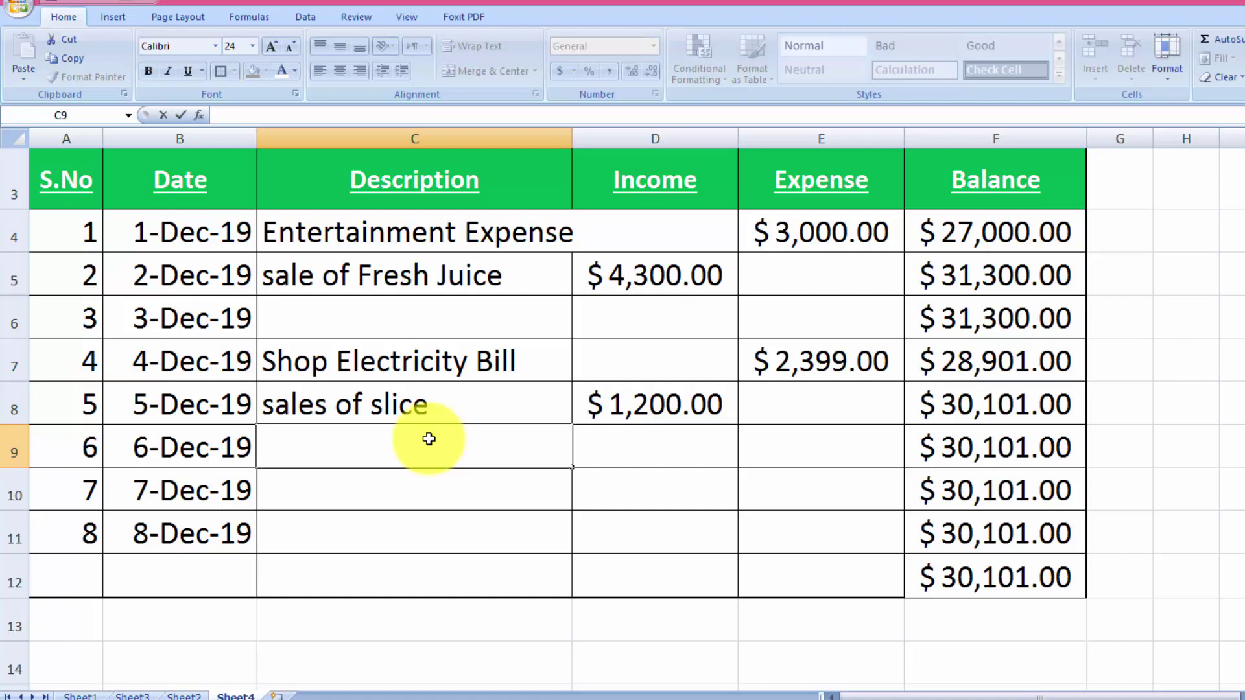
{"action": "type", "text": "drinink"}
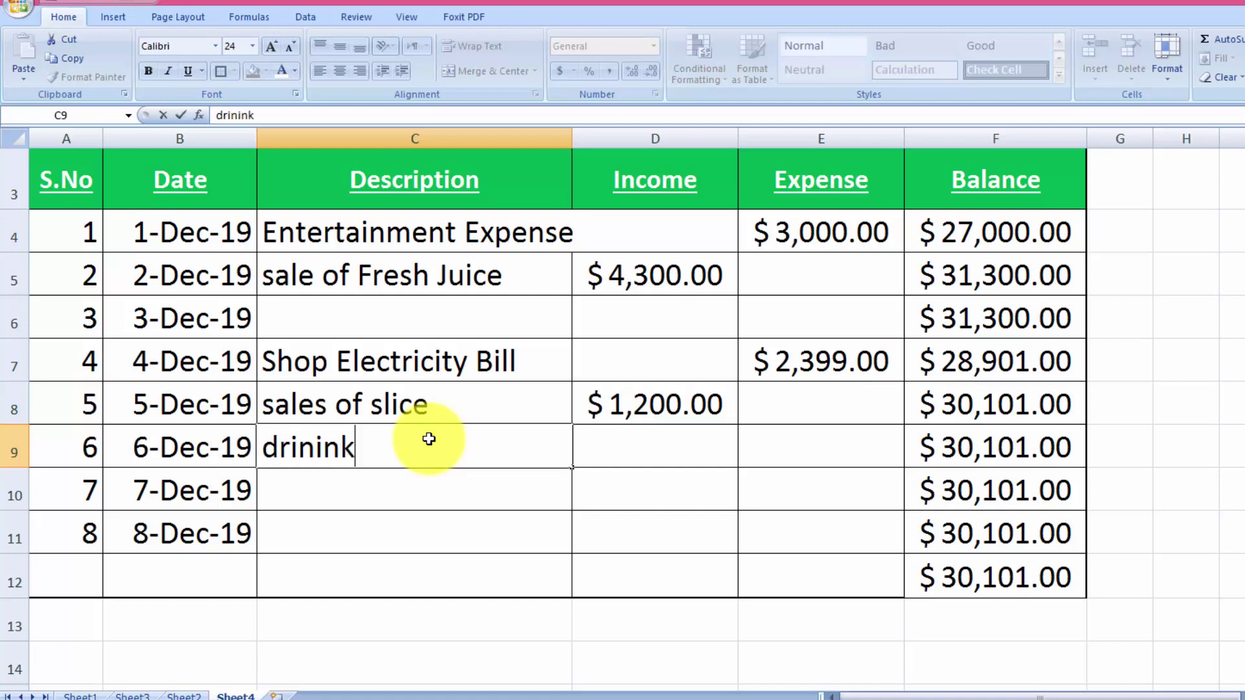
{"action": "type", "text": "ing a"}
{"action": "key", "text": "BackSpace"}
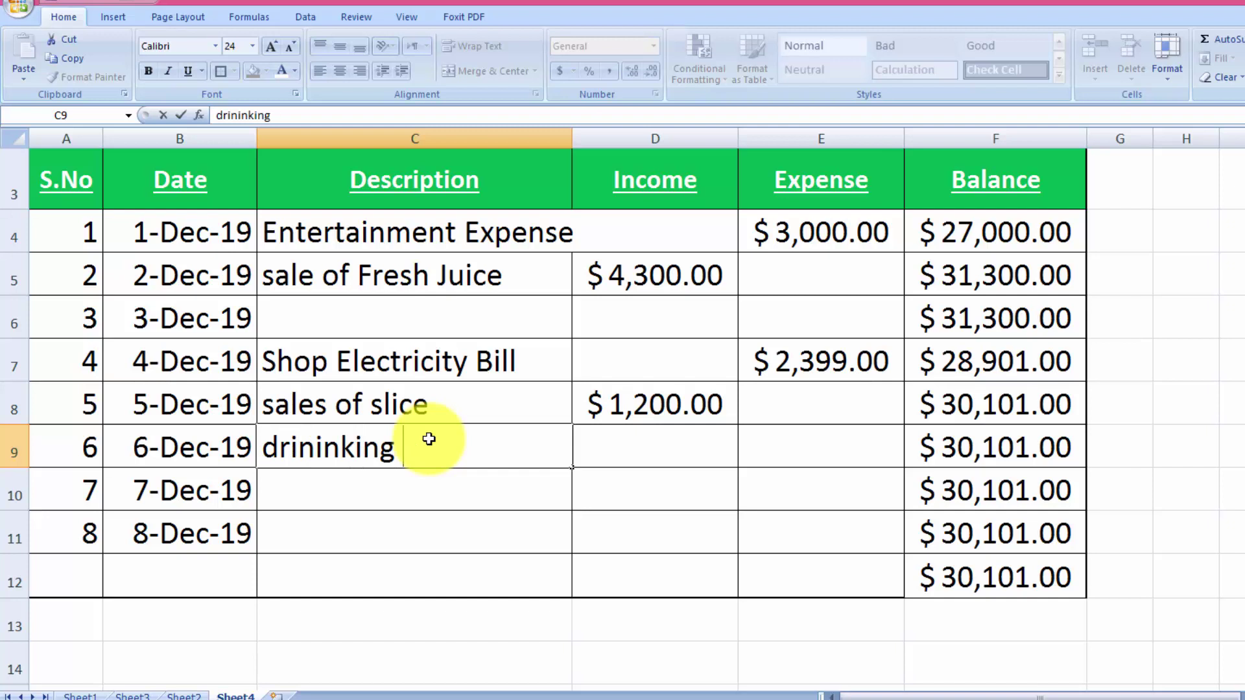
{"action": "type", "text": "wan"}
{"action": "key", "text": "BackSpace"}
{"action": "type", "text": "ter"}
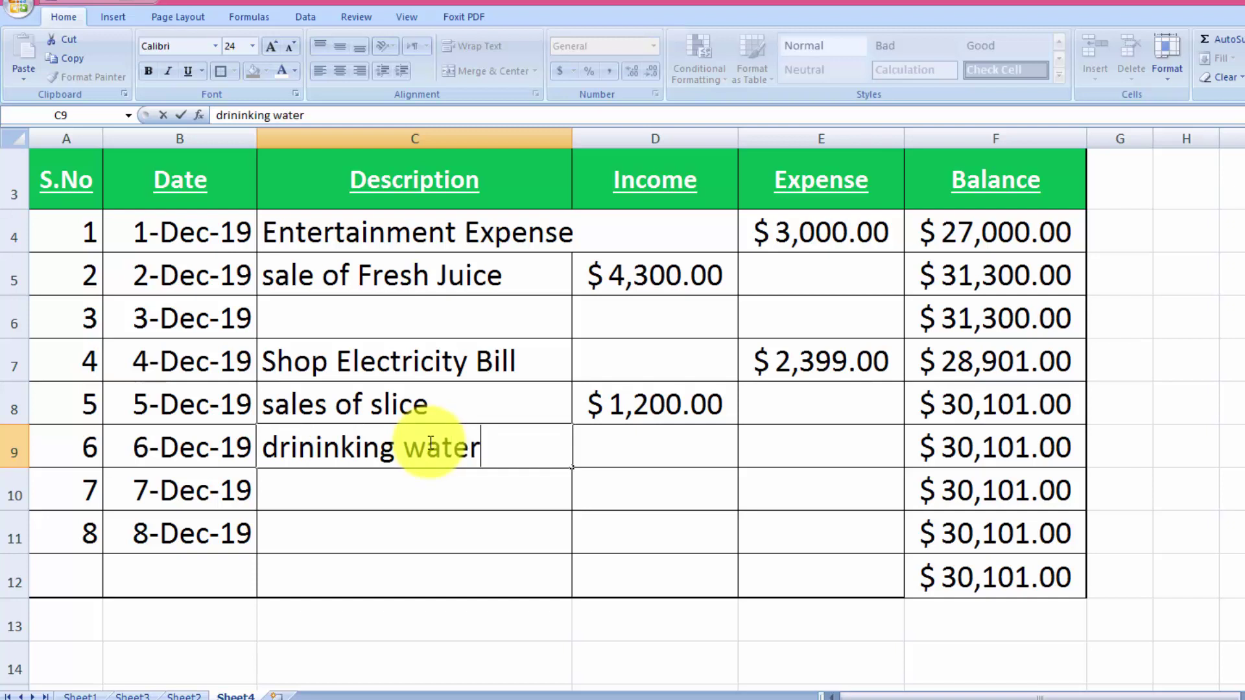
{"action": "type", "text": " ex"}
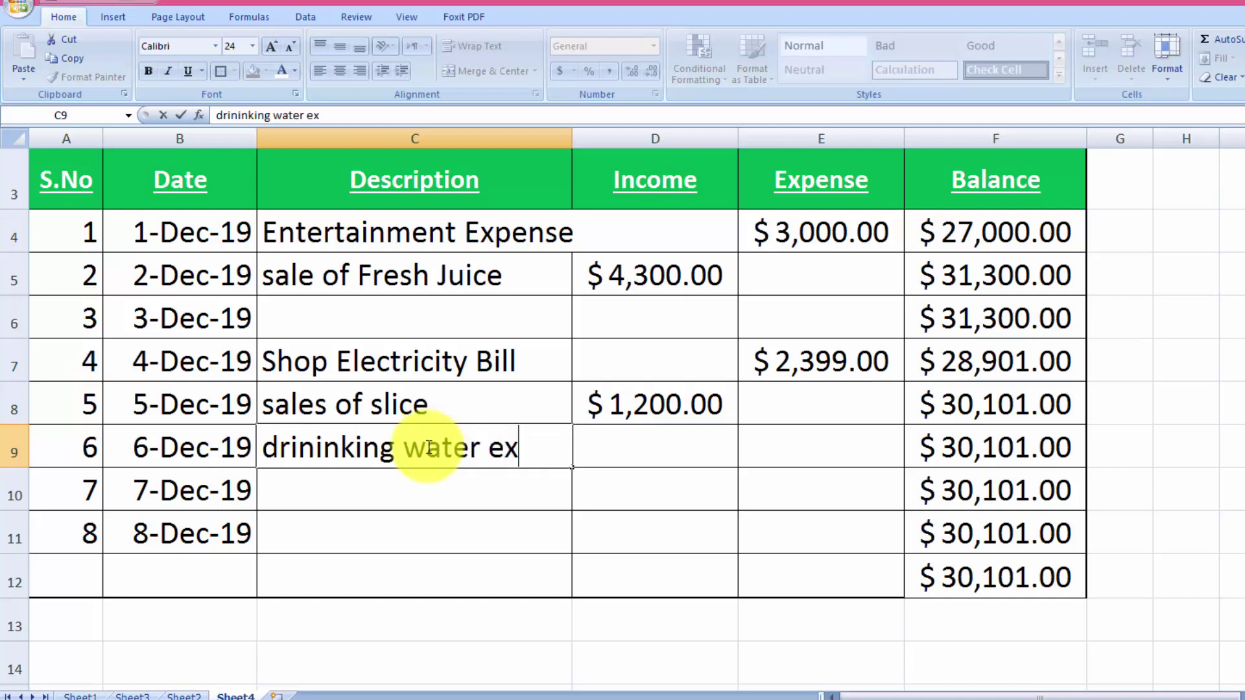
{"action": "type", "text": "p"}
{"action": "key", "text": "Tab"}
- Enter an expense of 4500 in E9 for the drinking water entry
{"action": "key", "text": "Tab"}
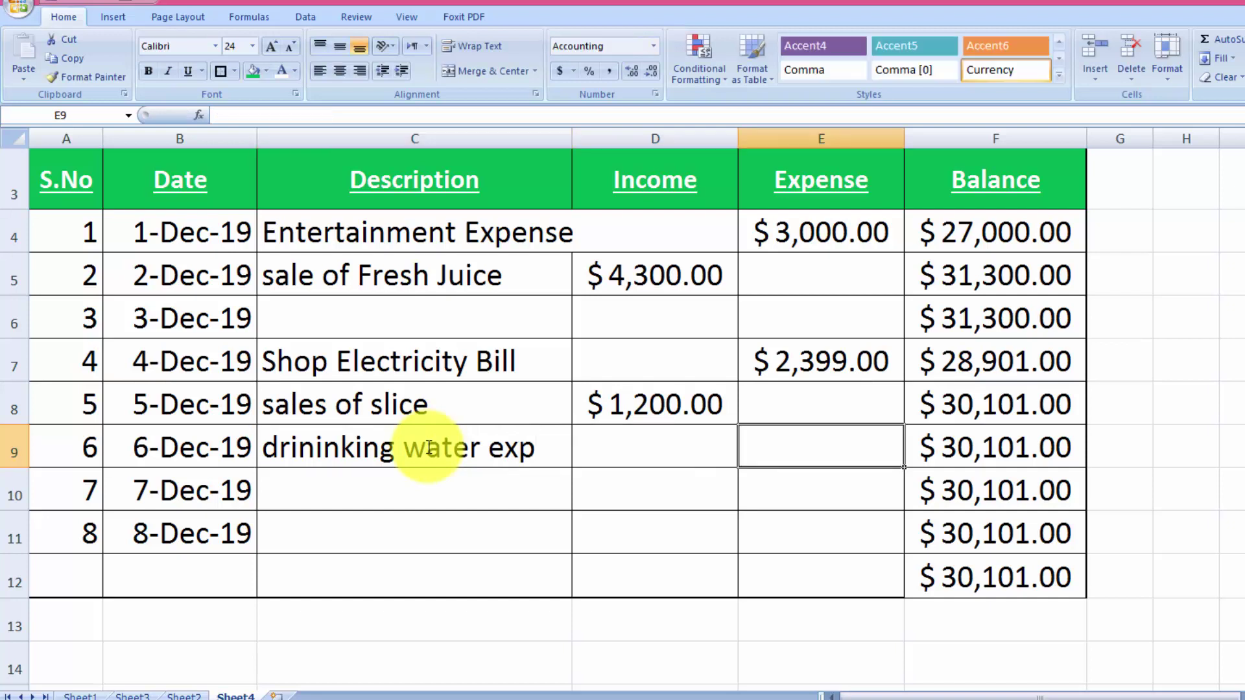
{"action": "type", "text": "4500"}
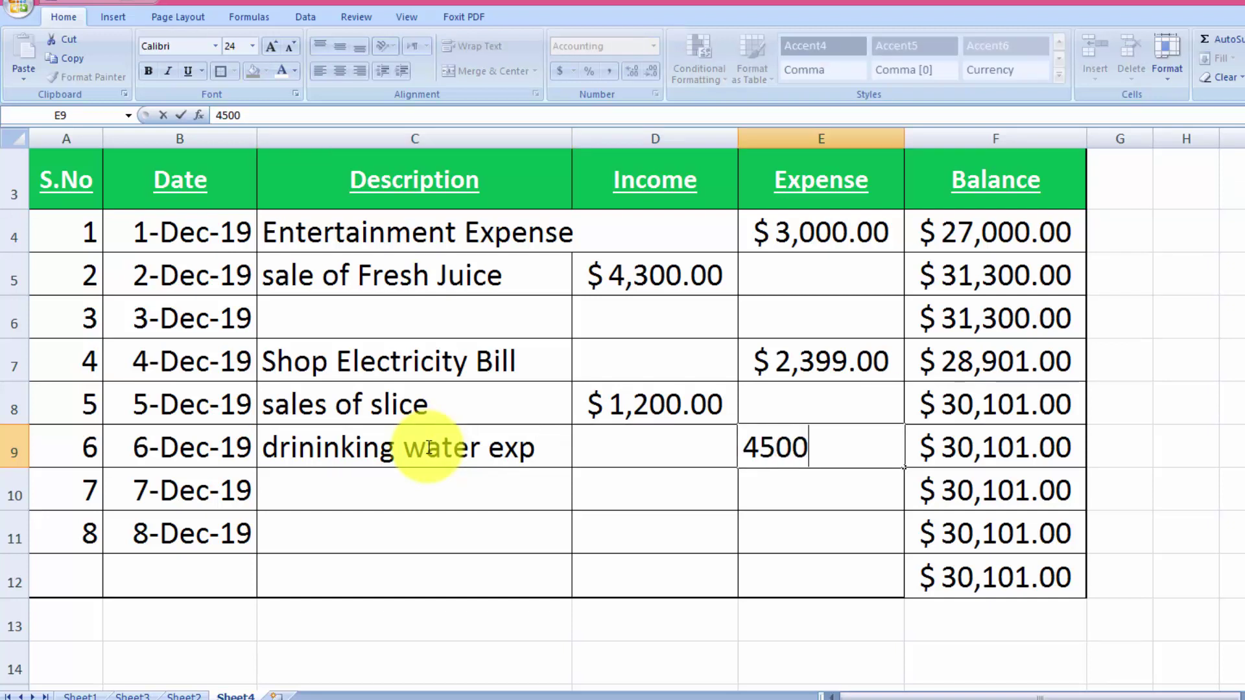
{"action": "key", "text": "Tab"}
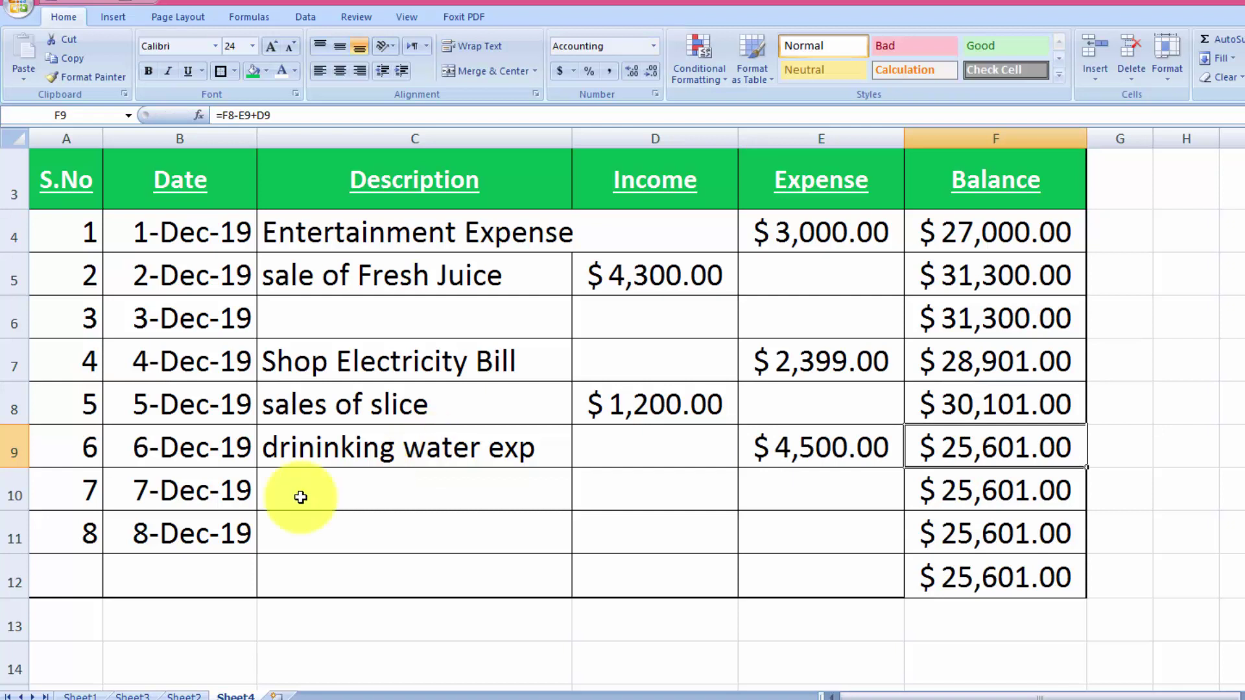
- Enter the description "sale of biscuit" in C11 for 8-Dec-19
{"action": "left_click", "coordinate": [331, 539]}
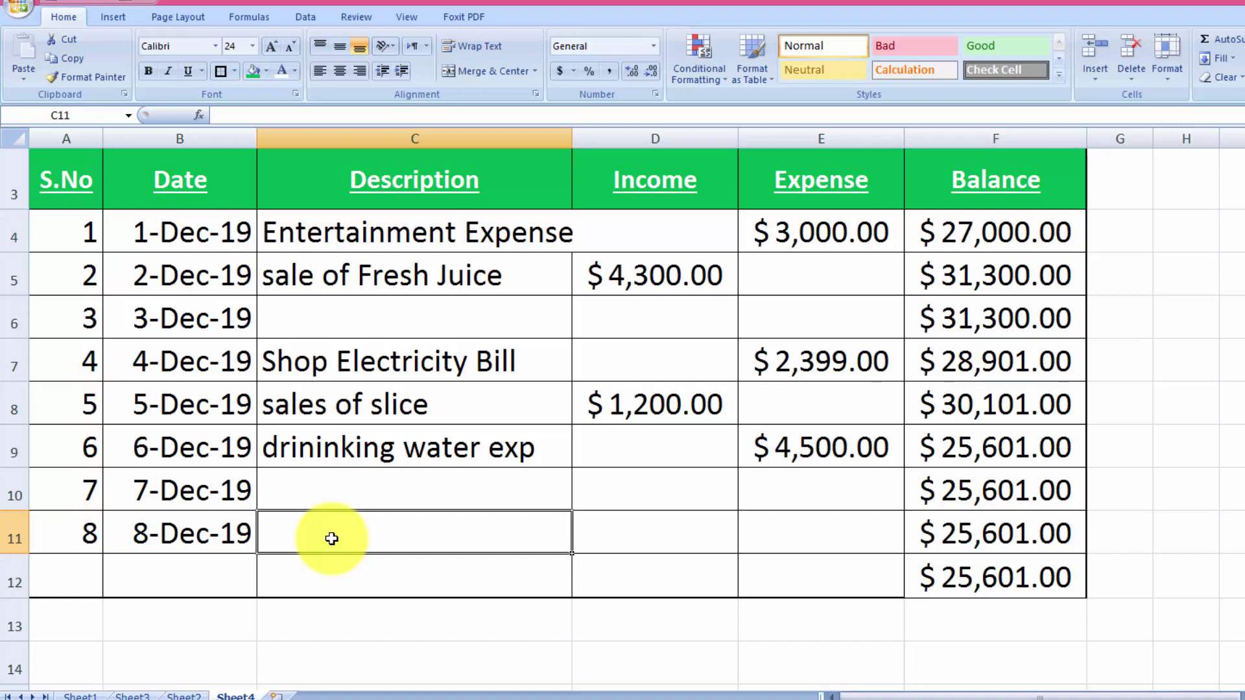
{"action": "type", "text": "sales"}
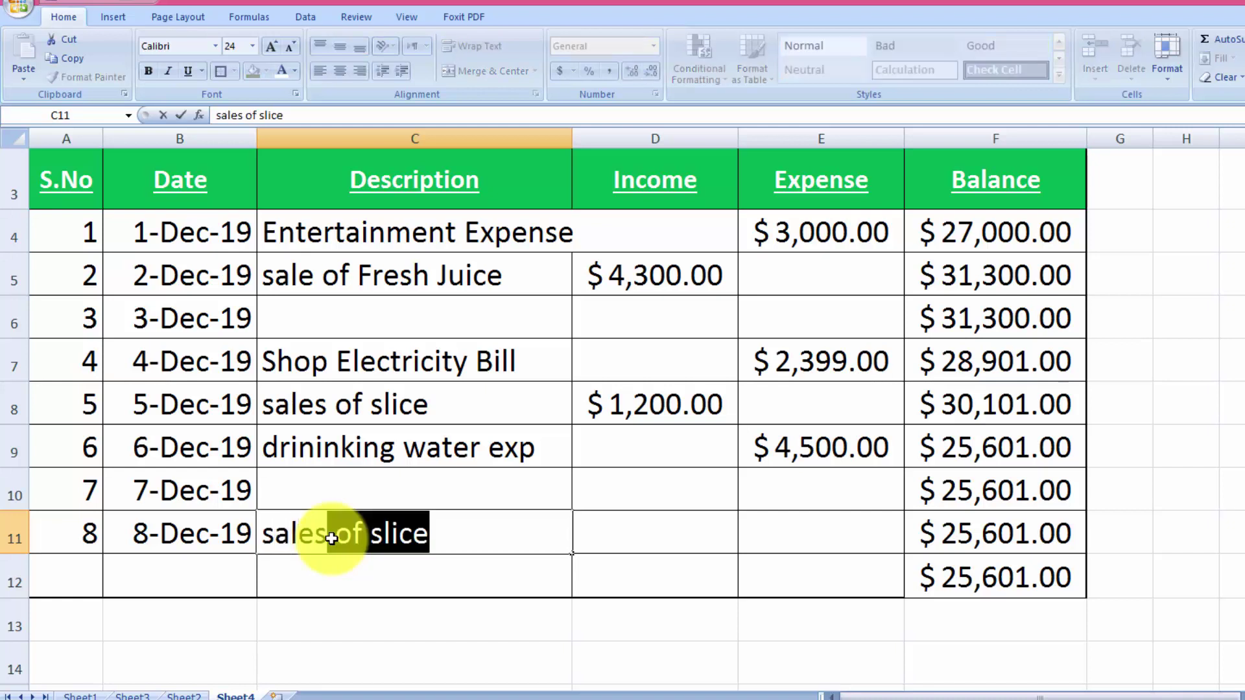
{"action": "key", "text": "BackSpace"}
{"action": "key", "text": "BackSpace"}
{"action": "type", "text": "of"}
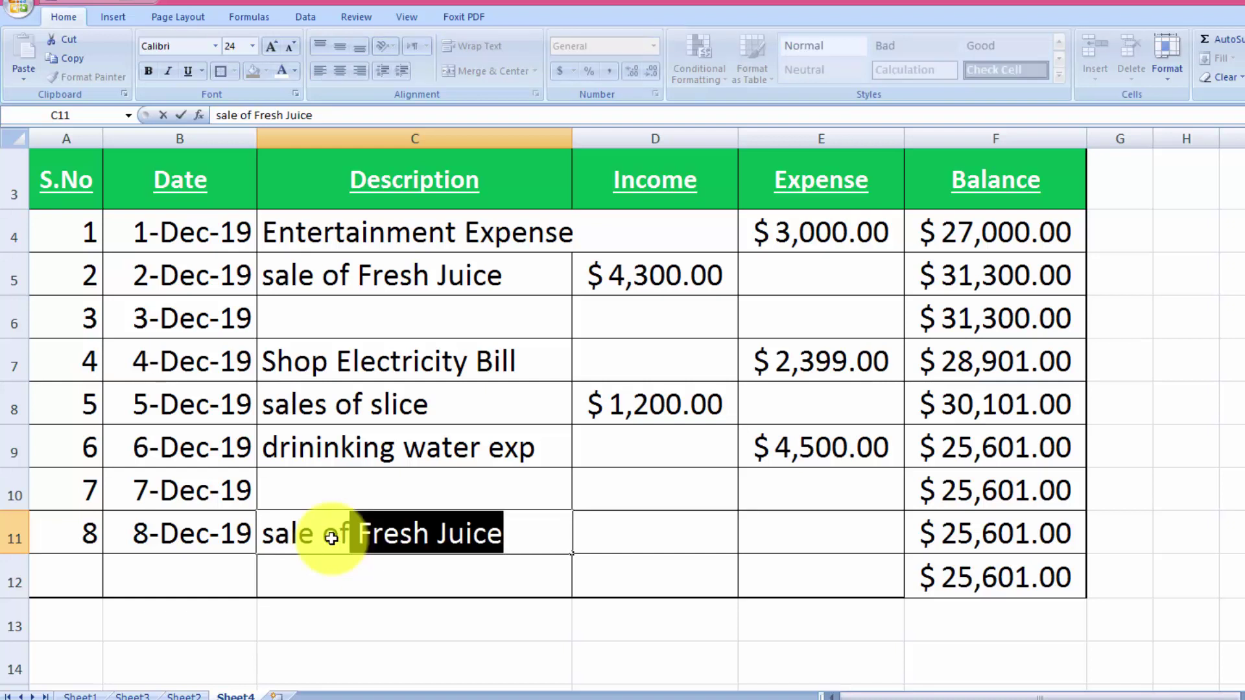
{"action": "type", "text": " biscuit"}
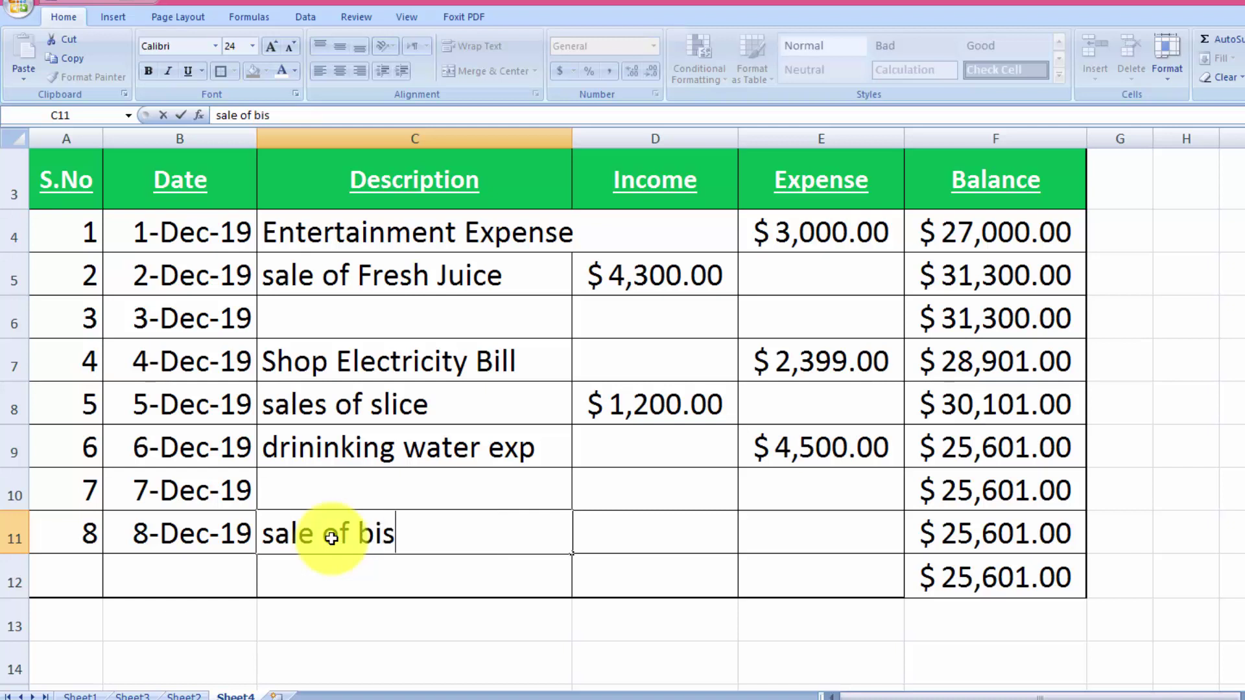
{"action": "key", "text": "Tab"}
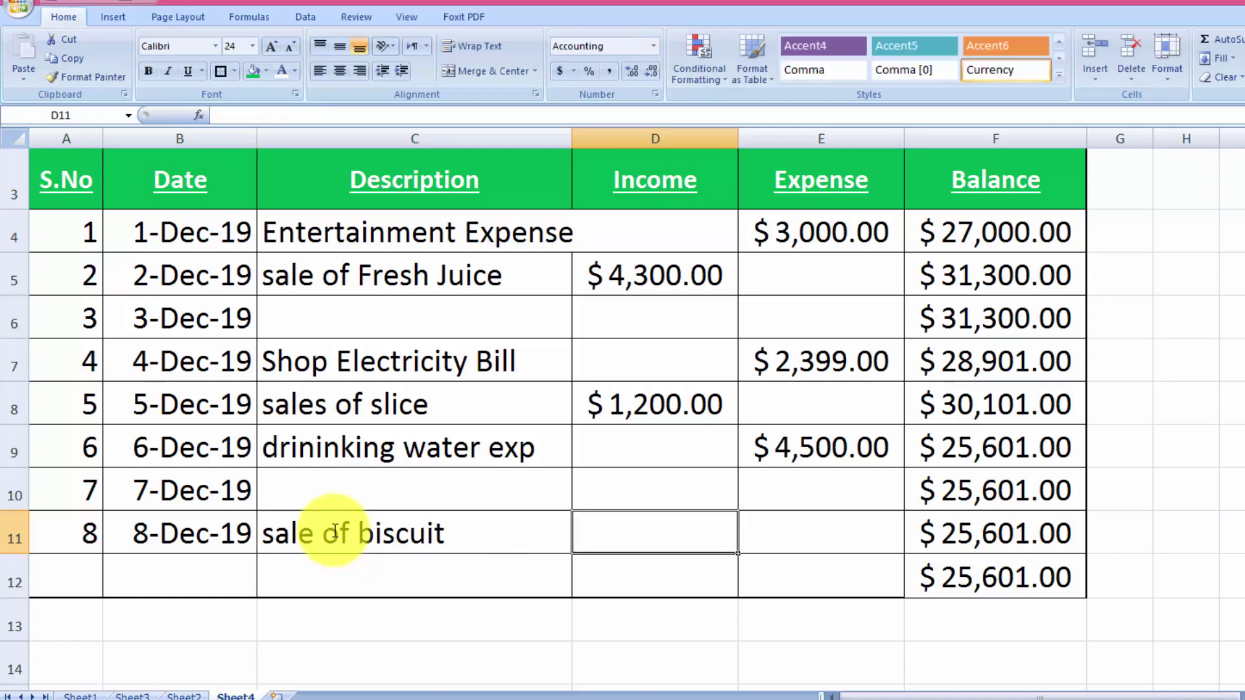
- Enter an income of 6200 in D11 for the biscuit sale
{"action": "type", "text": "6"}
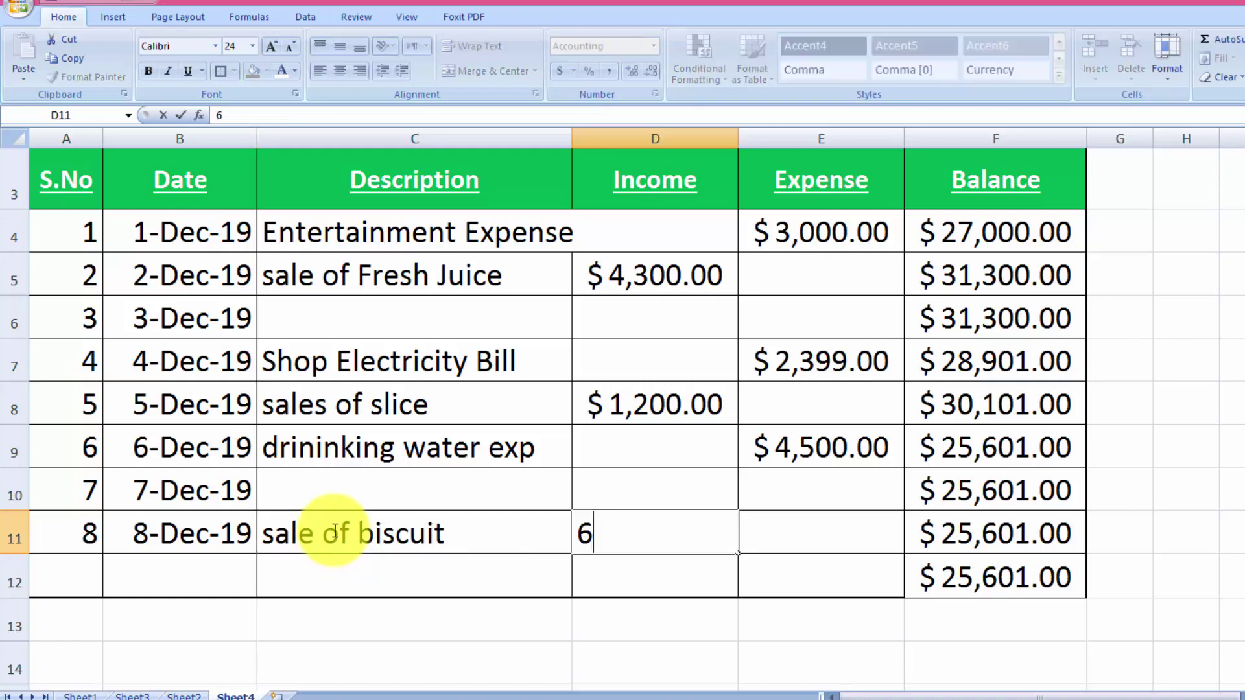
{"action": "type", "text": ",200"}
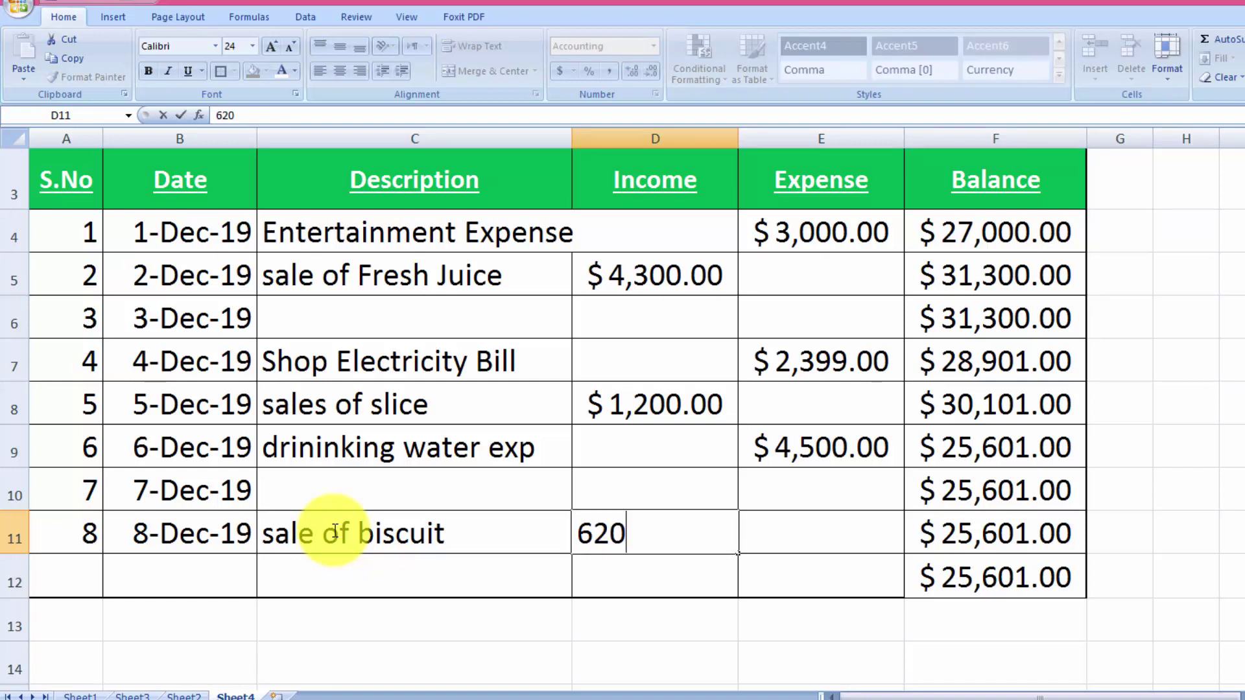
{"action": "key", "text": "Tab"}
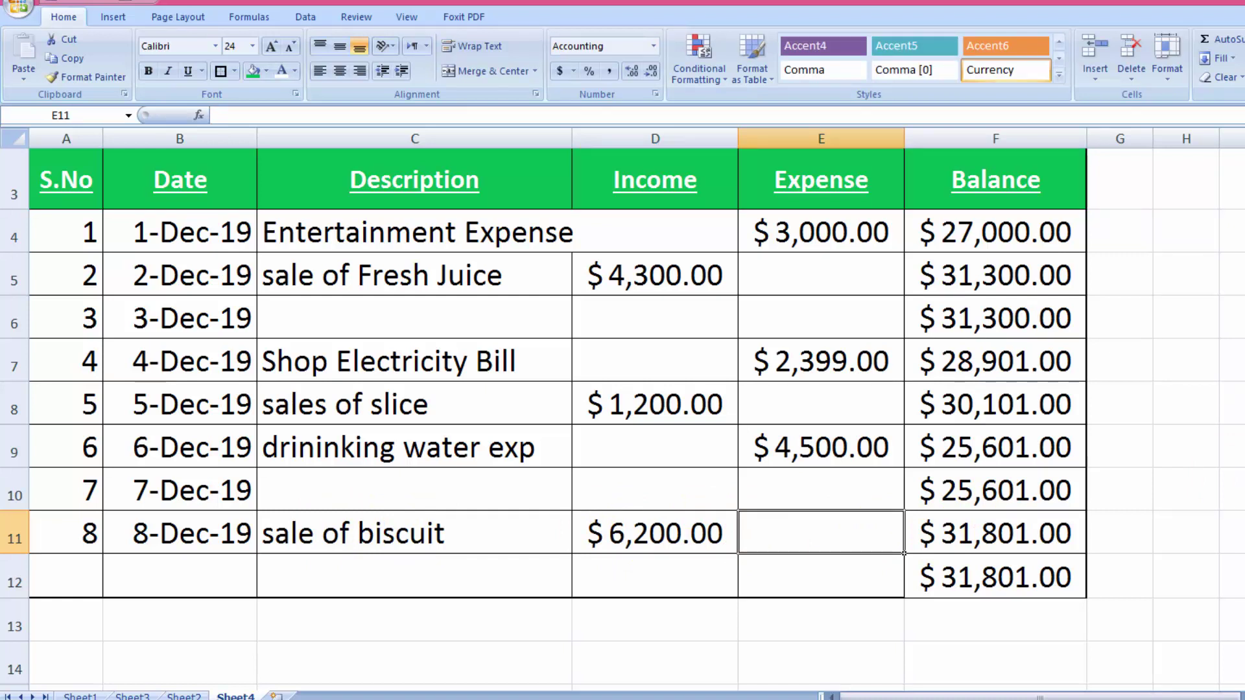
- Set the biscuit sale's income in D11 to 2100
{"action": "left_click", "coordinate": [694, 515]}
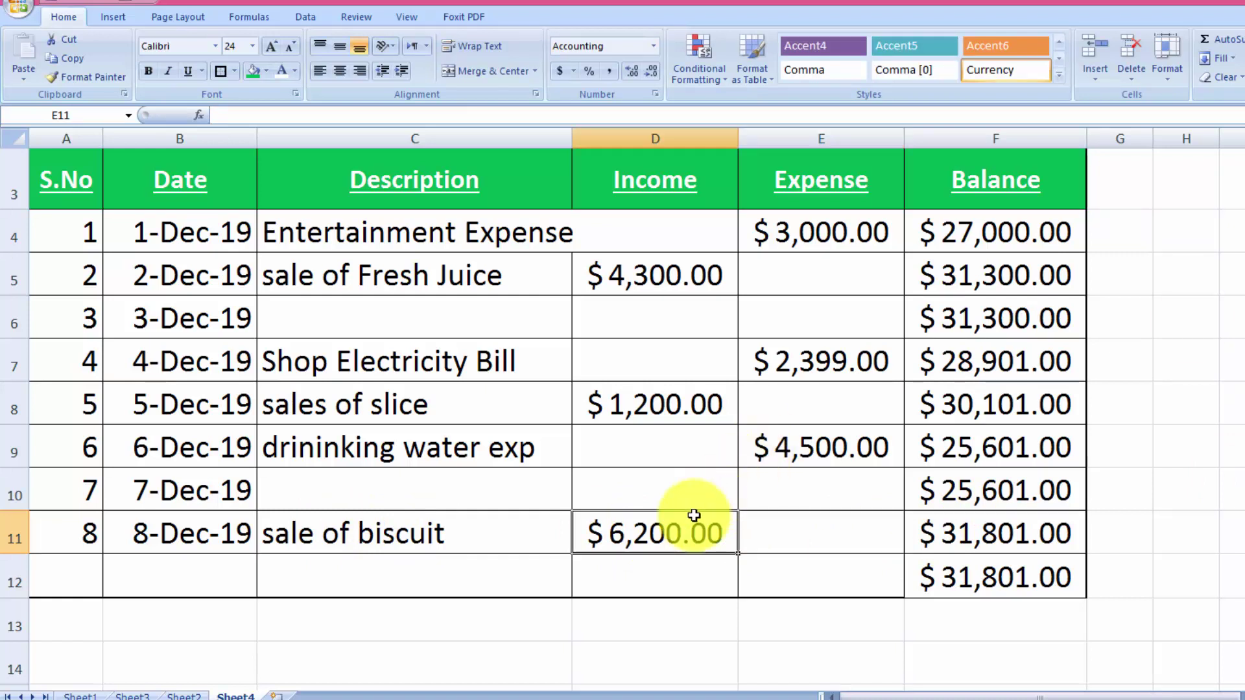
{"action": "type", "text": "2100"}
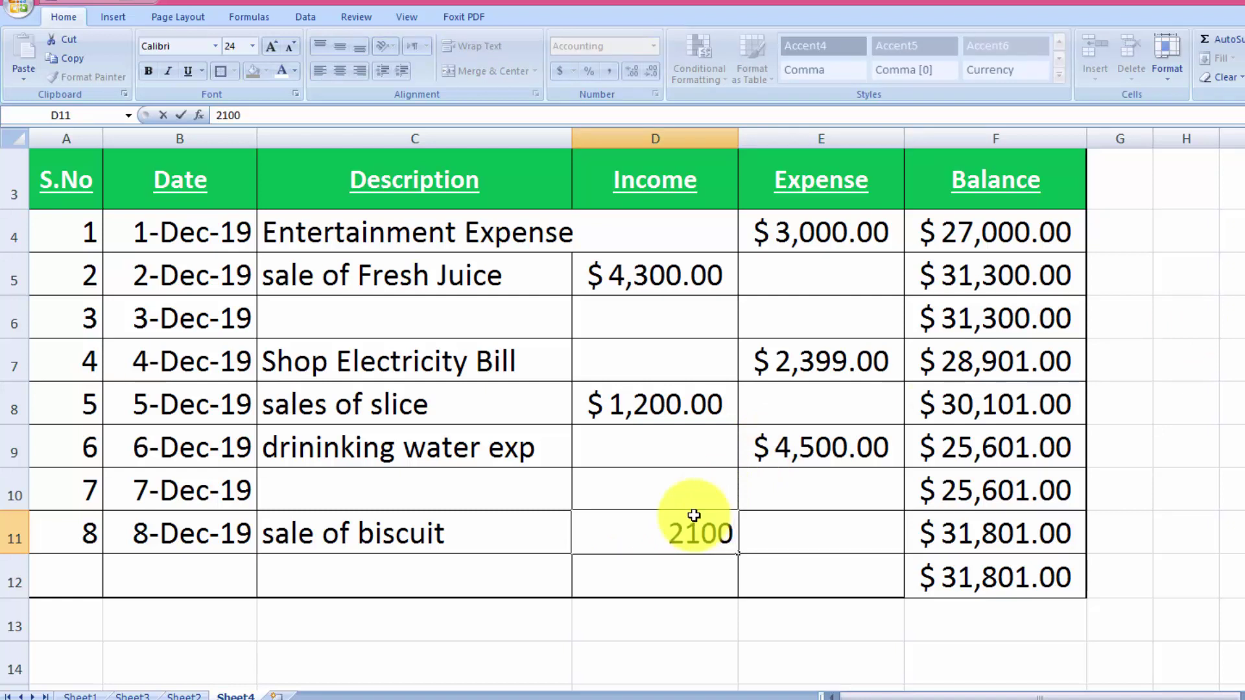
{"action": "key", "text": "Tab"}
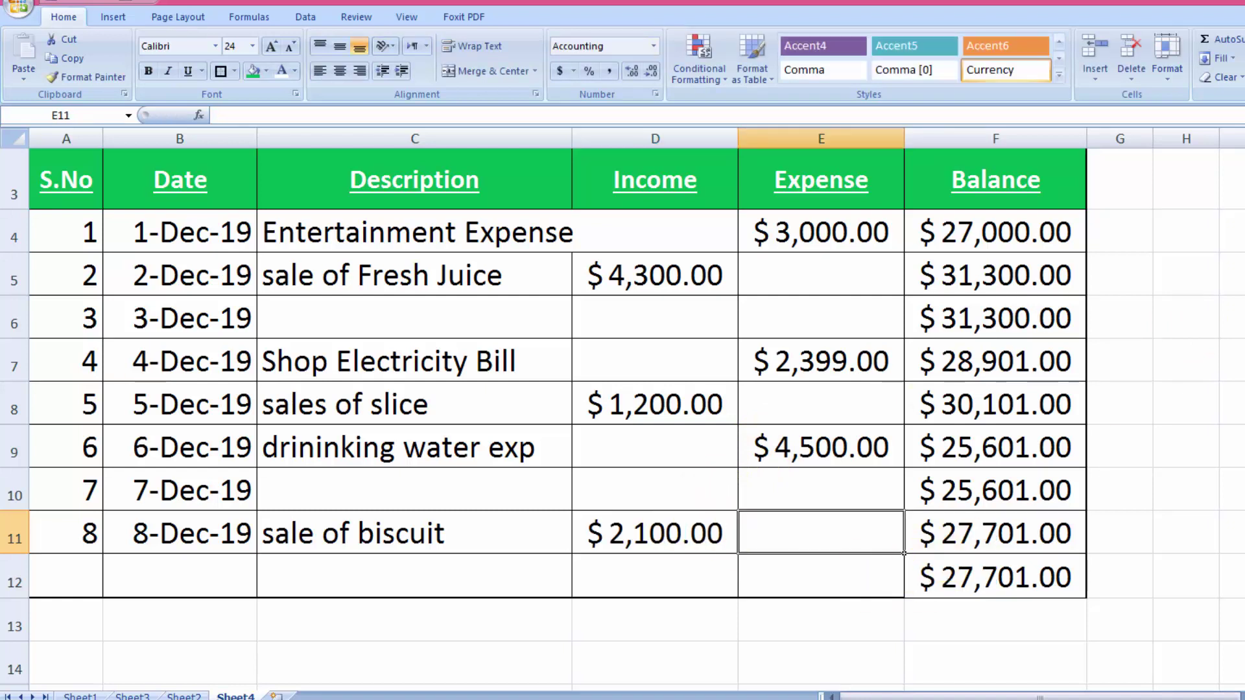
- Enter the heading "Cash Balance" in G3 and fit the width of column G to its contents
{"action": "scroll", "coordinate": [558, 415], "scroll_direction": "up", "scroll_amount": 1}
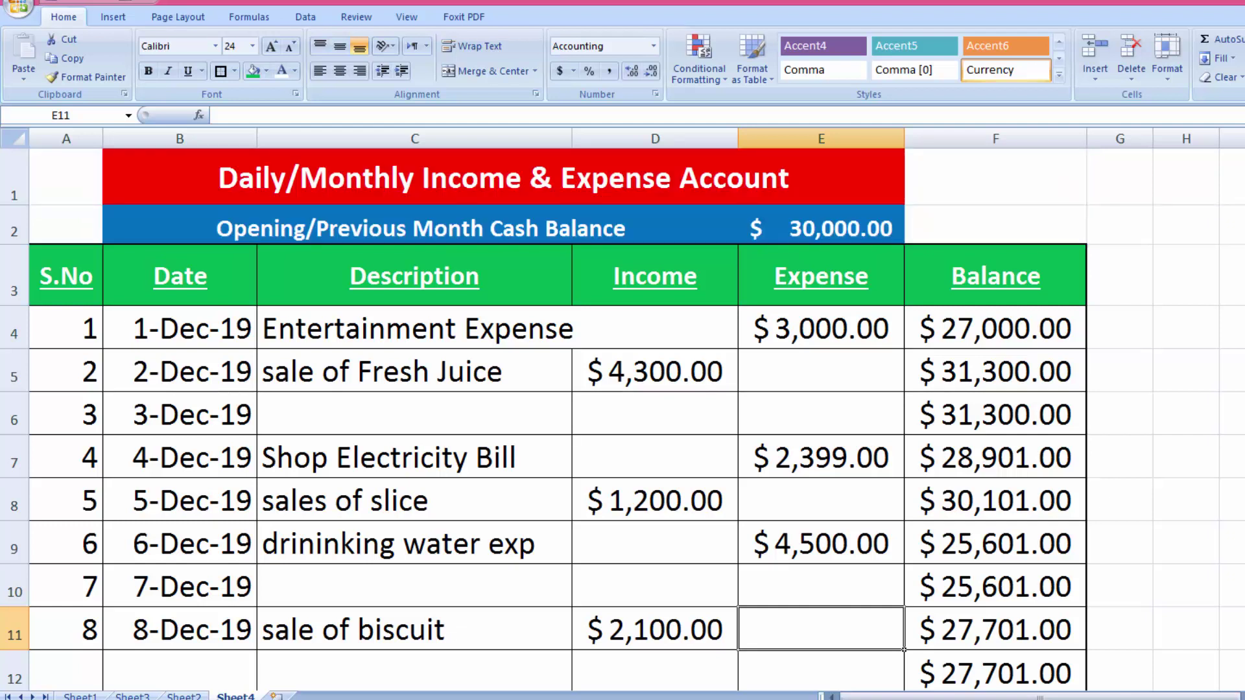
{"action": "left_click", "coordinate": [1131, 264]}
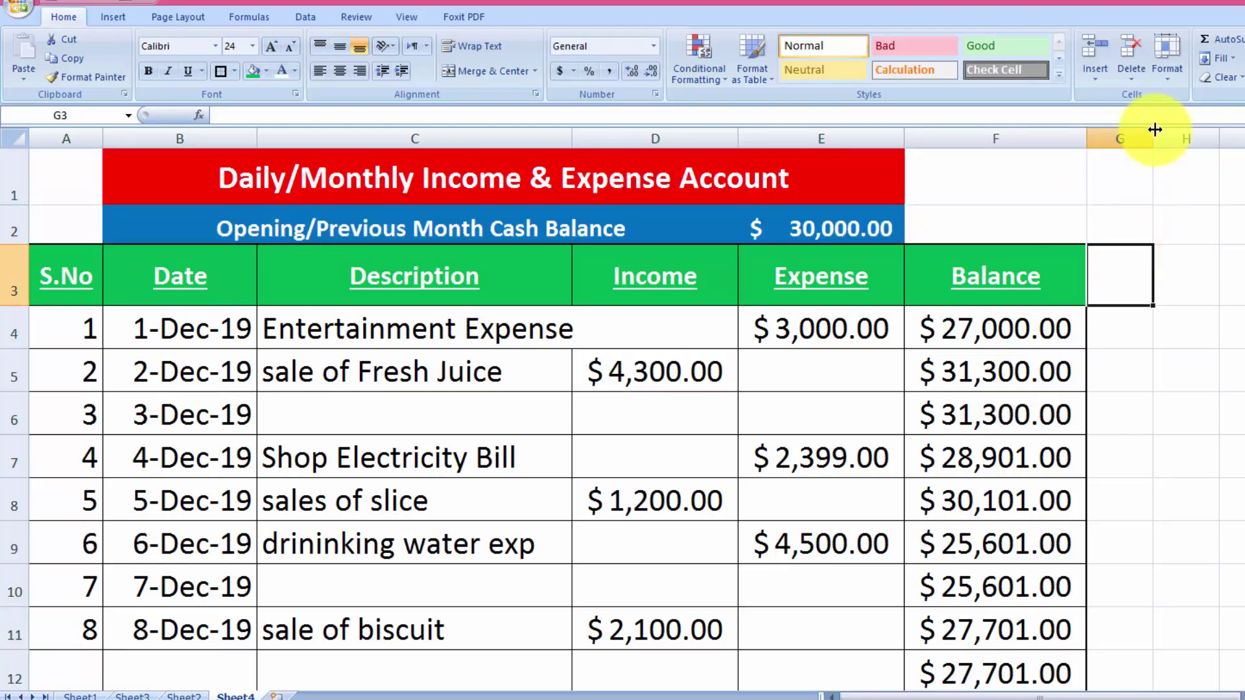
{"action": "left_click_drag", "start_coordinate": [1153, 129], "coordinate": [1194, 137]}
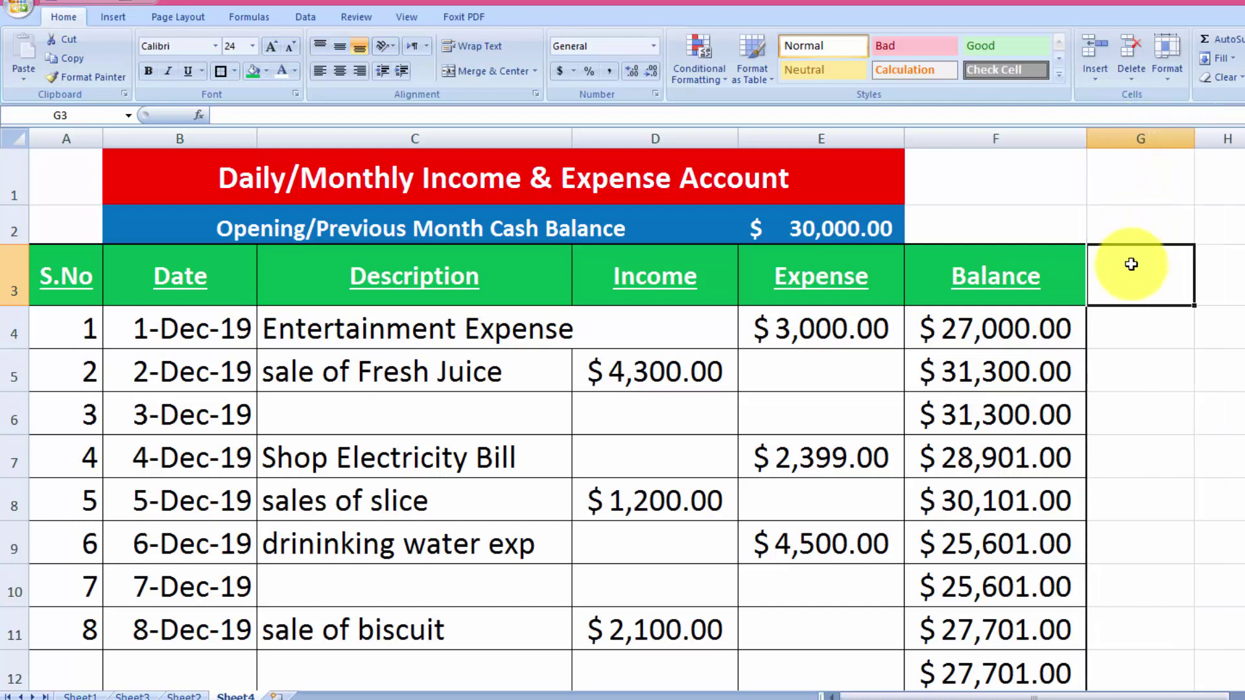
{"action": "type", "text": "Cash"}
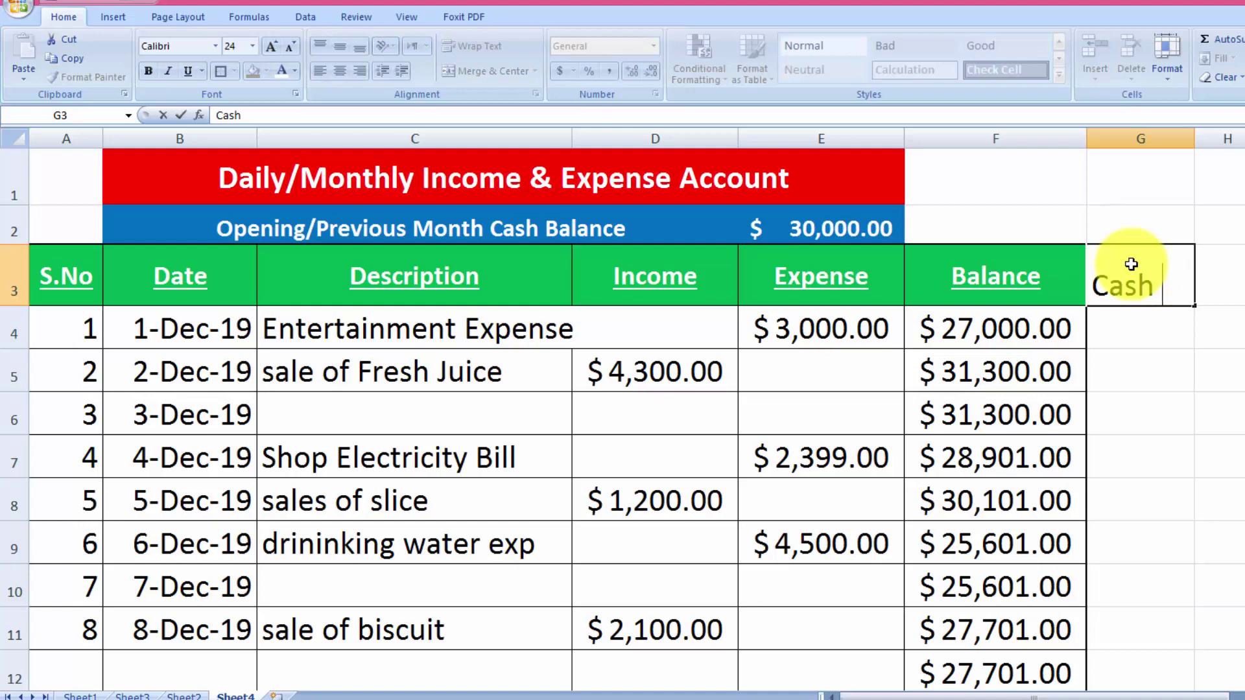
{"action": "type", "text": " Bla"}
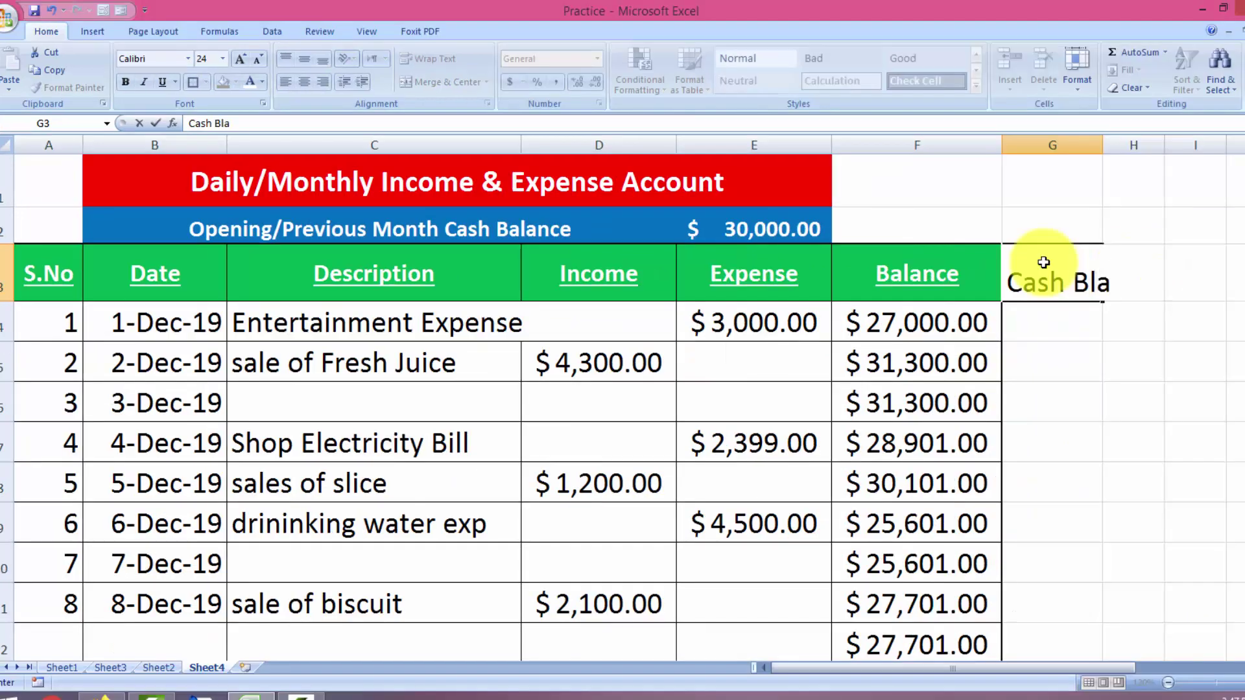
{"action": "key", "text": "BackSpace"}
{"action": "key", "text": "BackSpace"}
{"action": "type", "text": "alance"}
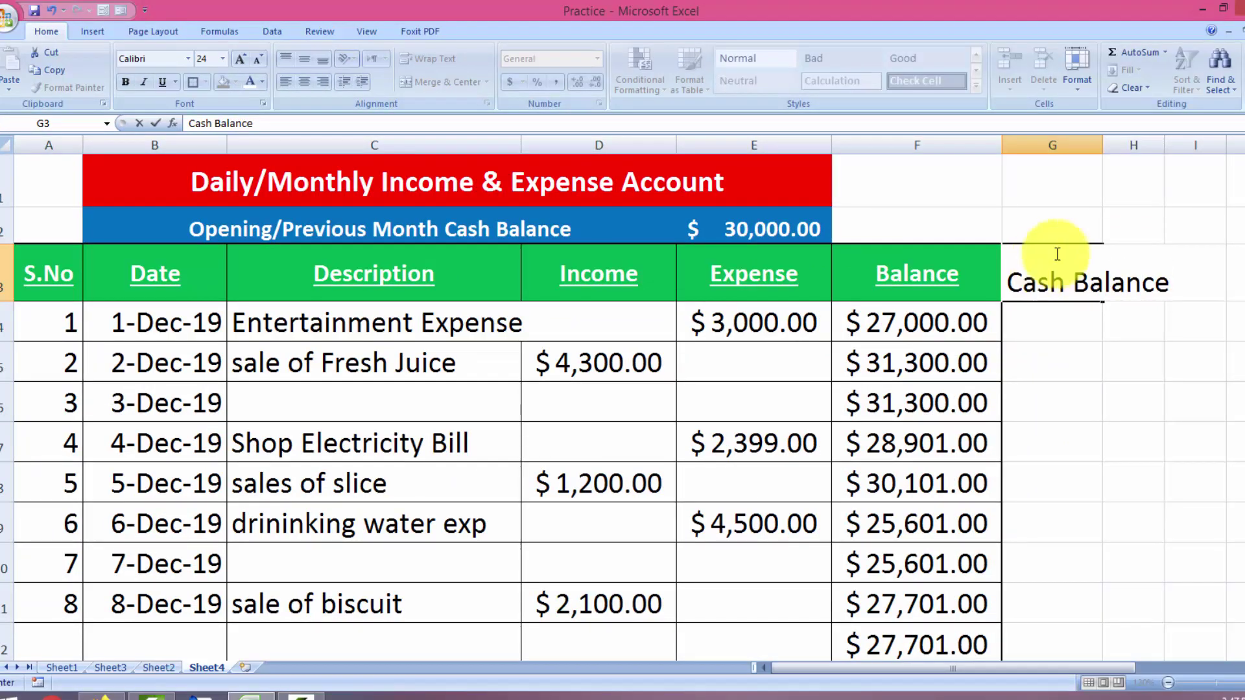
{"action": "left_click", "coordinate": [1104, 142]}
{"action": "double_click", "coordinate": [1102, 142]}
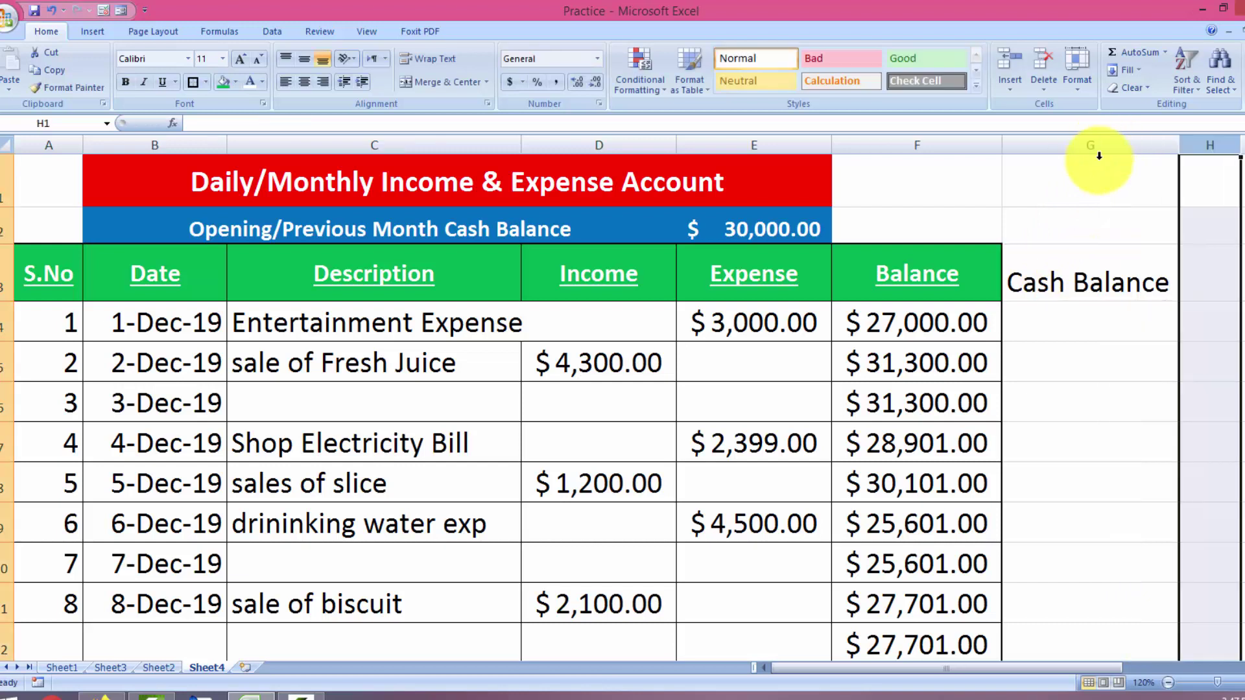
- Format the Cash Balance heading in G3 with white text and a green fill
{"action": "left_click", "coordinate": [1050, 295]}
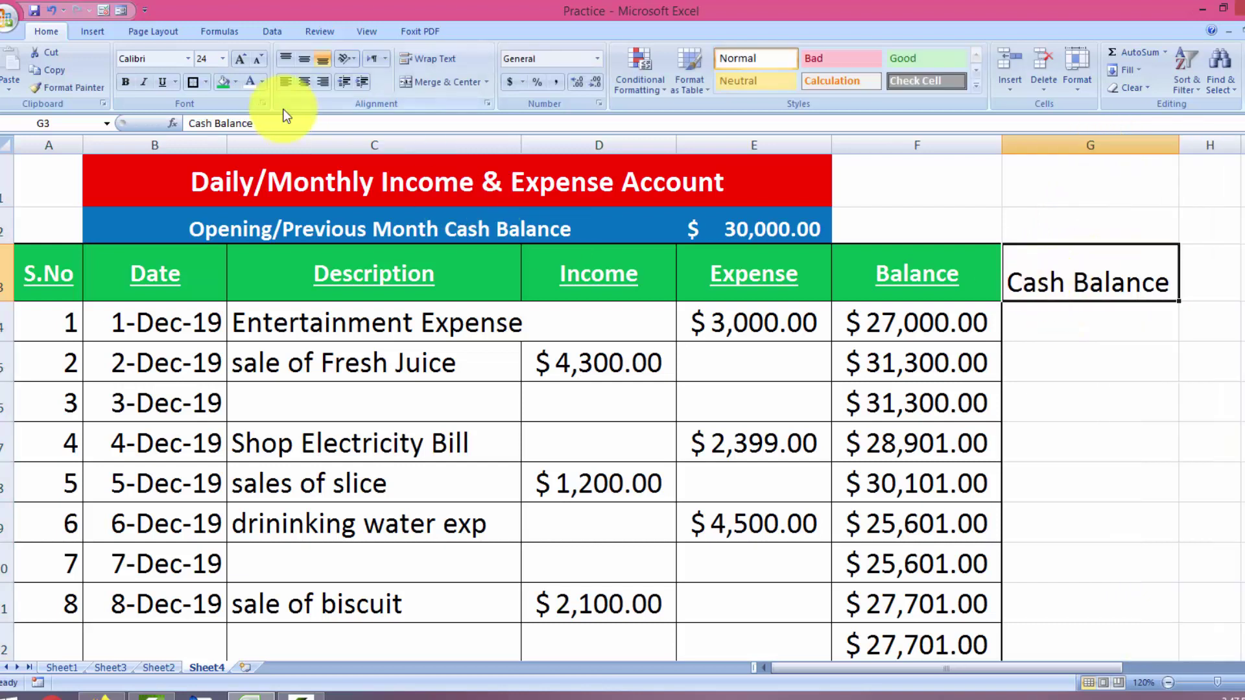
{"action": "left_click", "coordinate": [249, 88]}
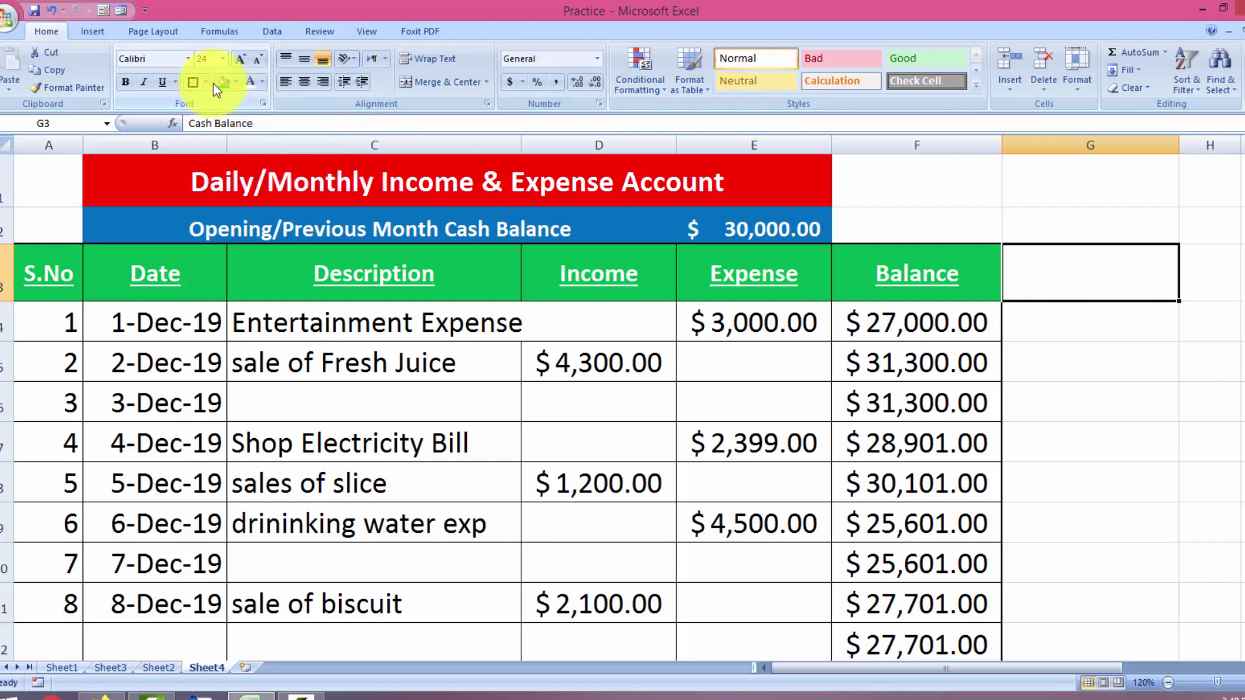
{"action": "left_click", "coordinate": [218, 84]}
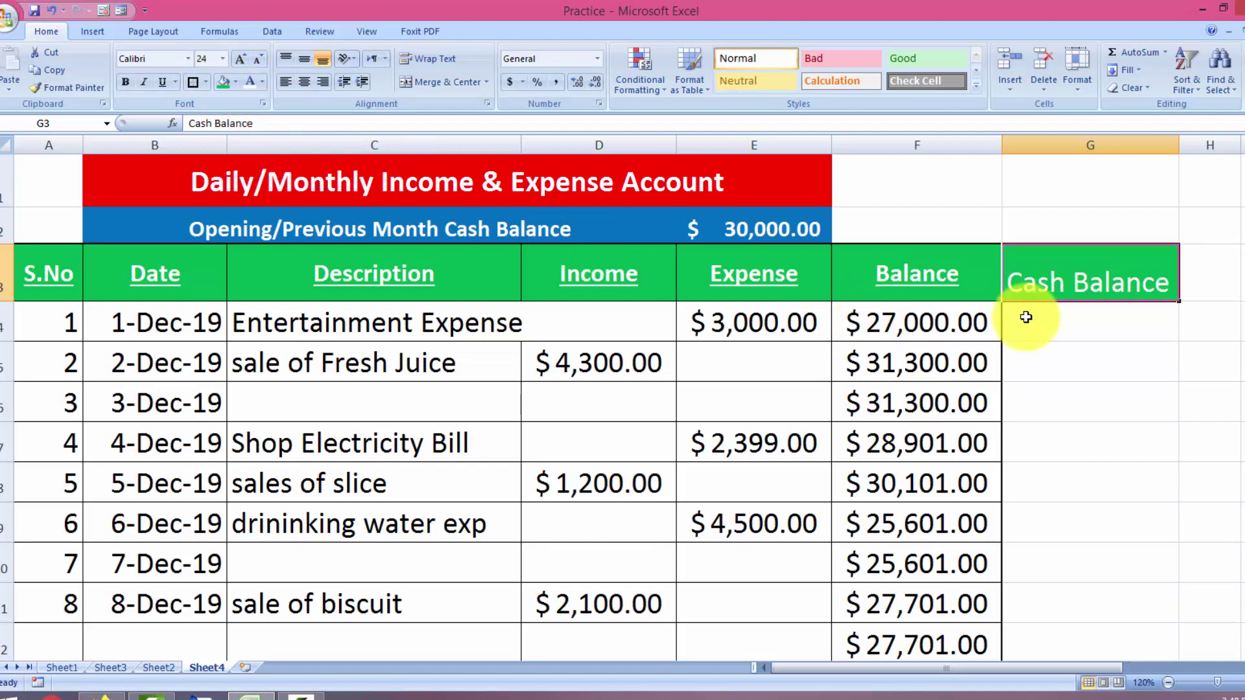
- Link the Cash Balance cell G4 to the last running balance in F12 with a formula
{"action": "left_click", "coordinate": [1080, 320]}
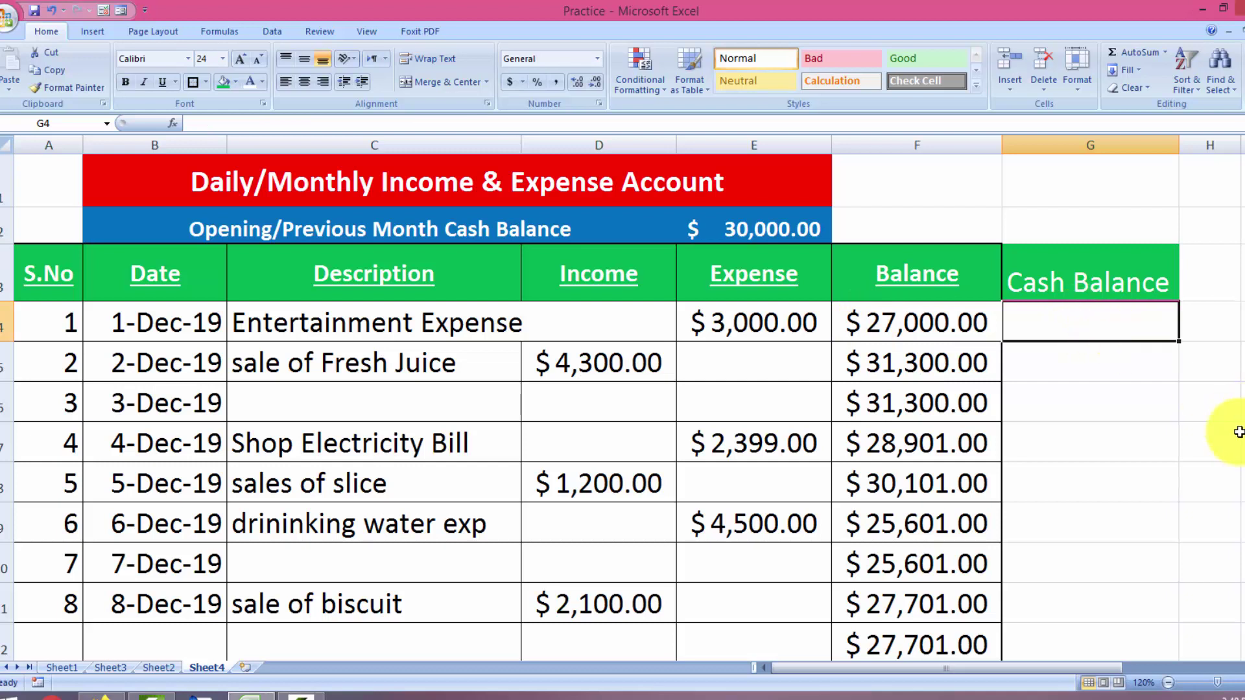
{"action": "left_click", "coordinate": [1243, 486]}
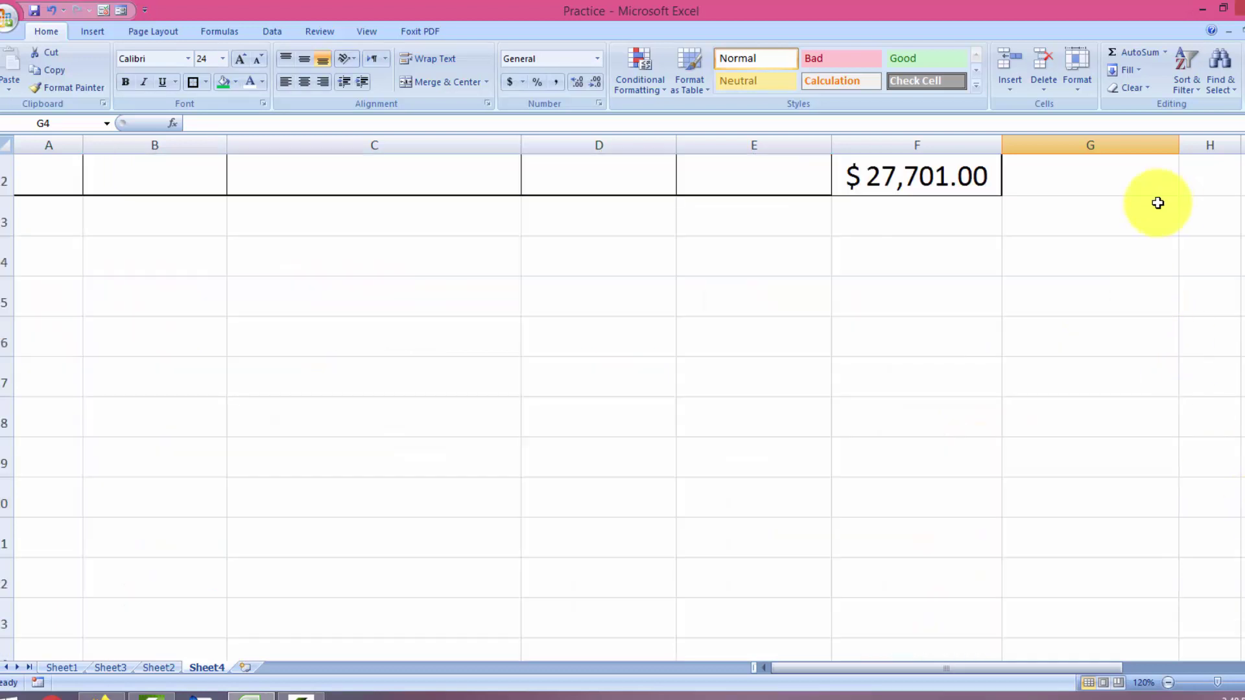
{"action": "left_click", "coordinate": [1242, 170]}
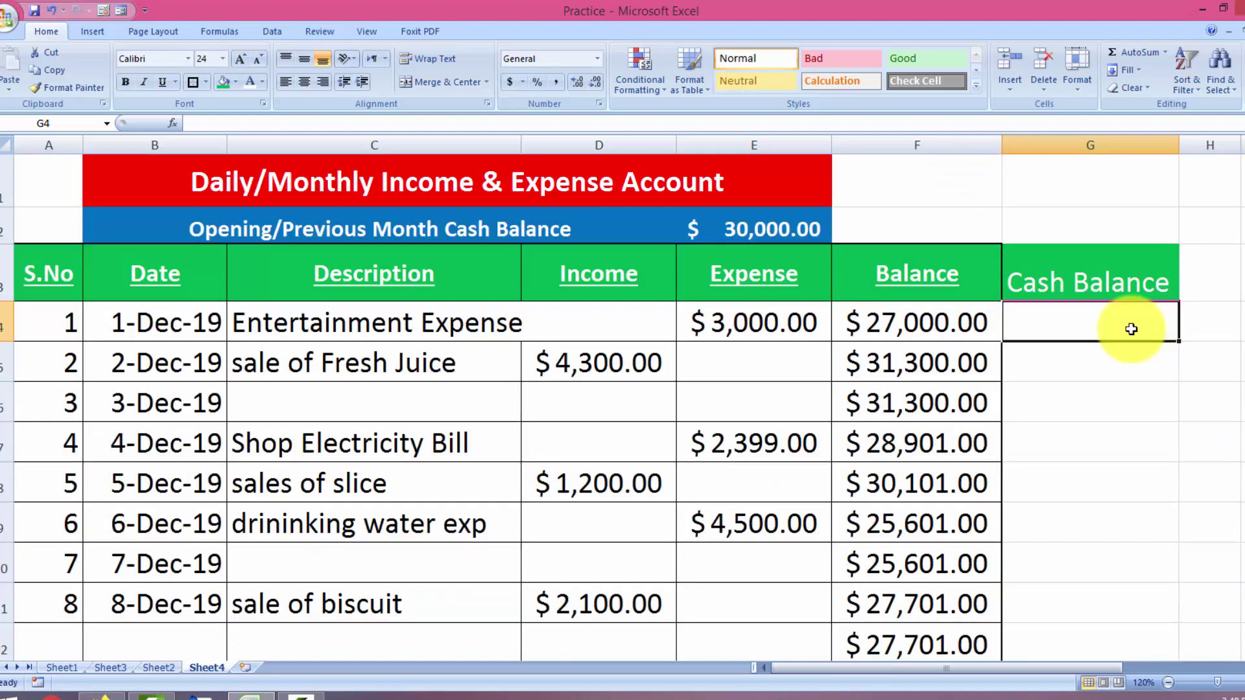
{"action": "type", "text": "="}
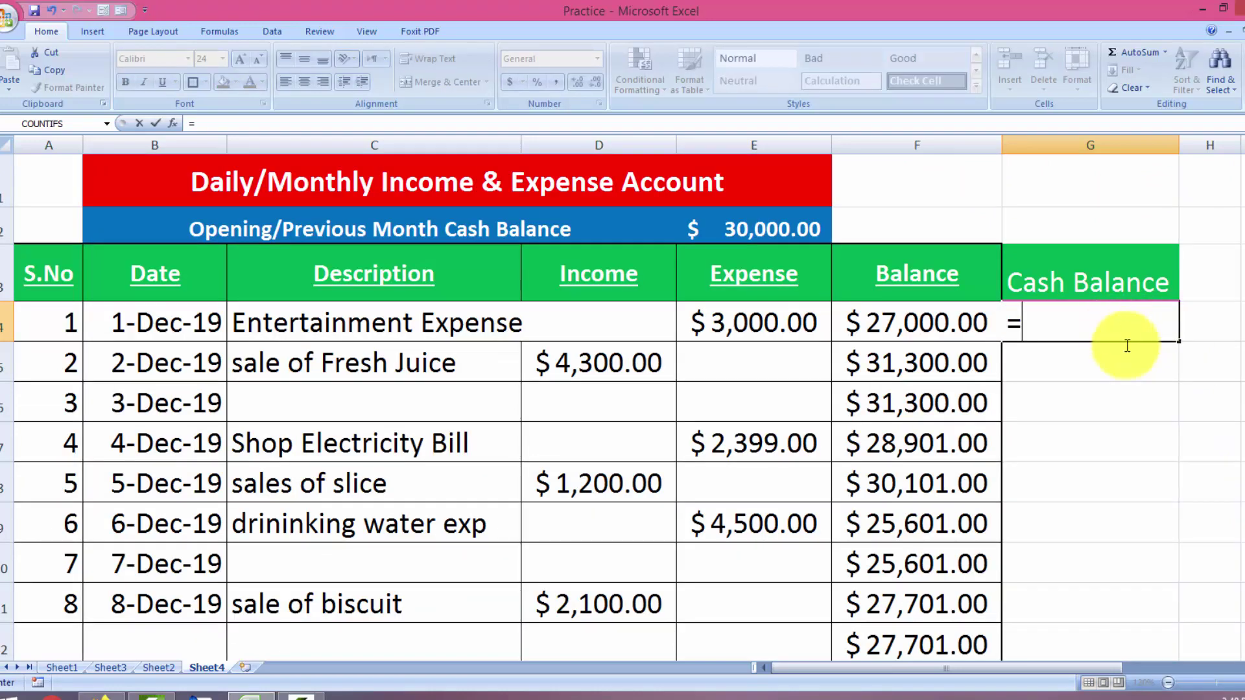
{"action": "scroll", "coordinate": [1037, 334], "scroll_direction": "down", "scroll_amount": 4}
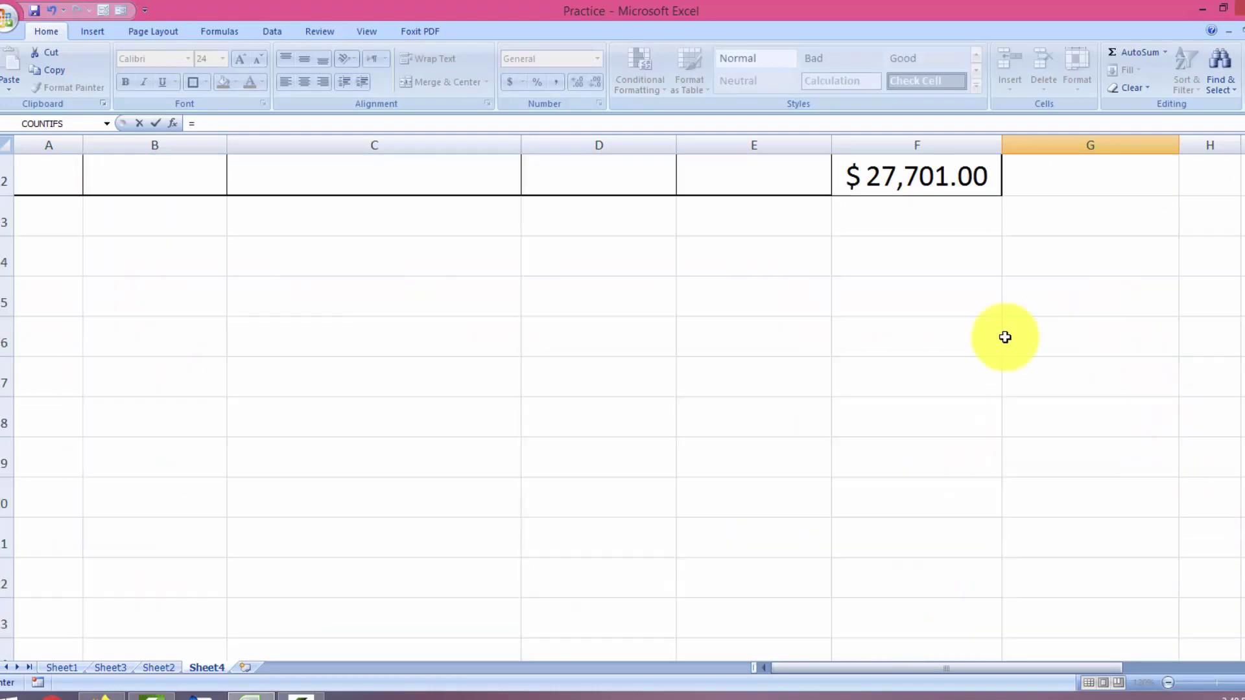
{"action": "left_click", "coordinate": [930, 181]}
{"action": "key", "text": "Return"}
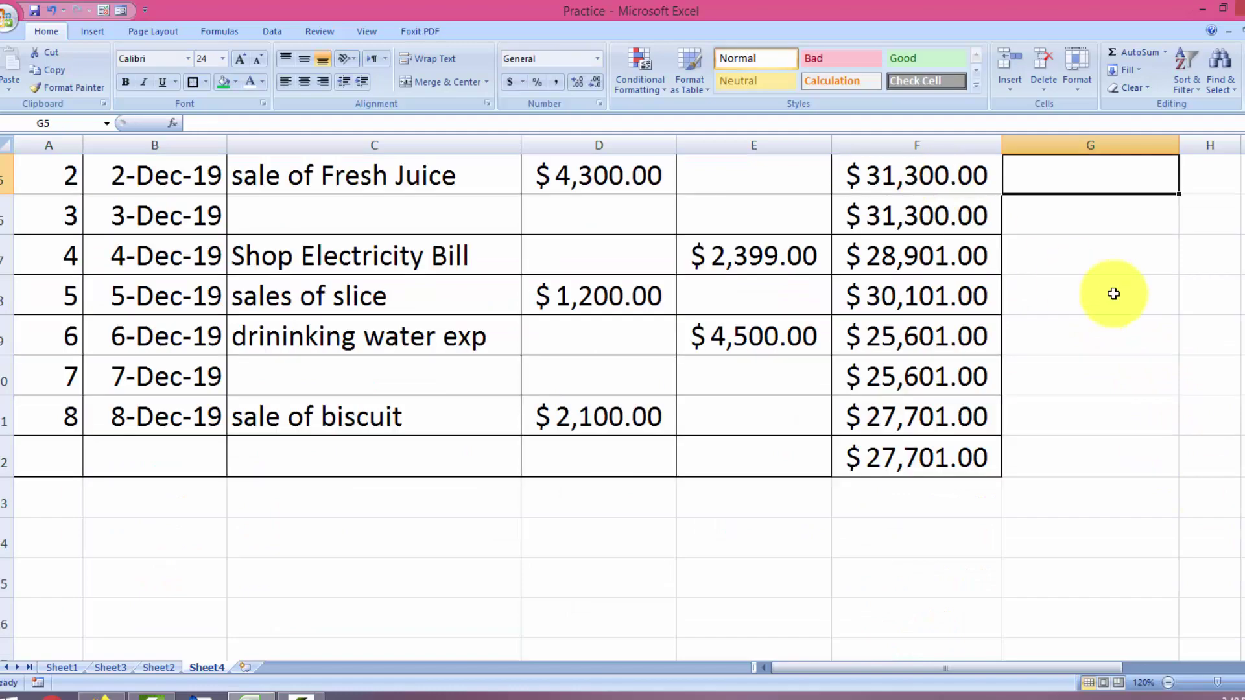
{"action": "scroll", "coordinate": [1240, 217], "scroll_direction": "up", "scroll_amount": 2}
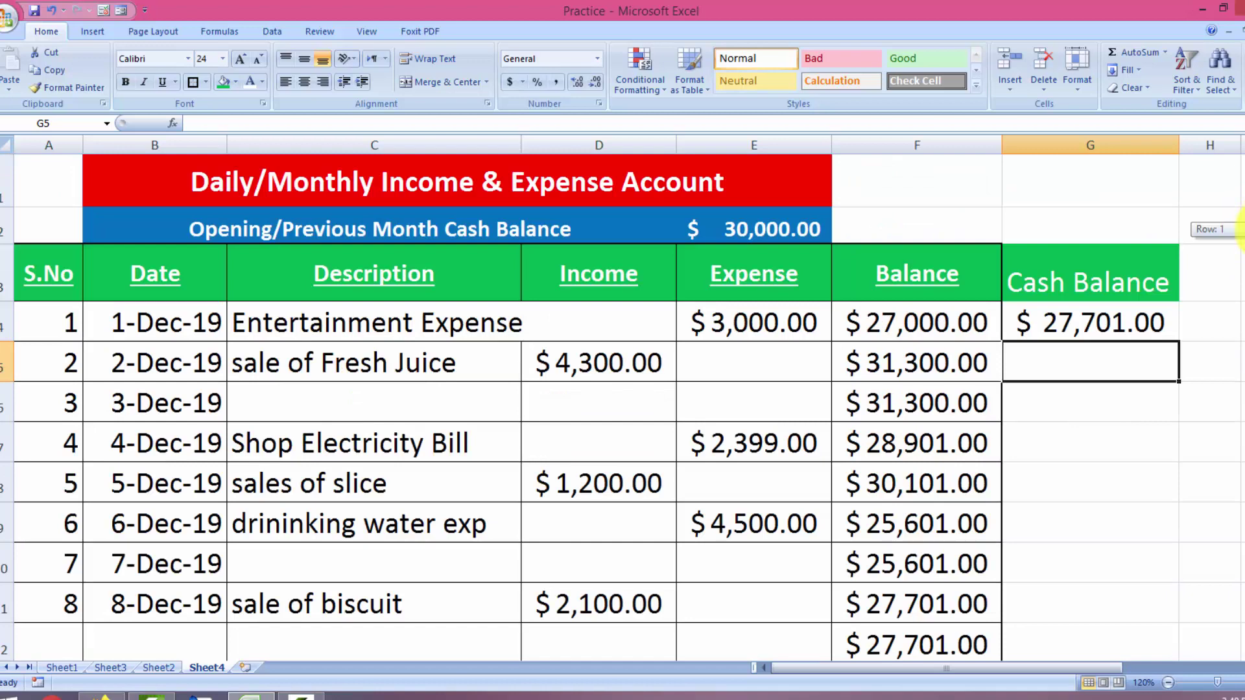
- Clear the biscuit sale's income in D11 and check the Cash Balance in G4
{"action": "scroll", "coordinate": [1240, 227], "scroll_direction": "down", "scroll_amount": 2}
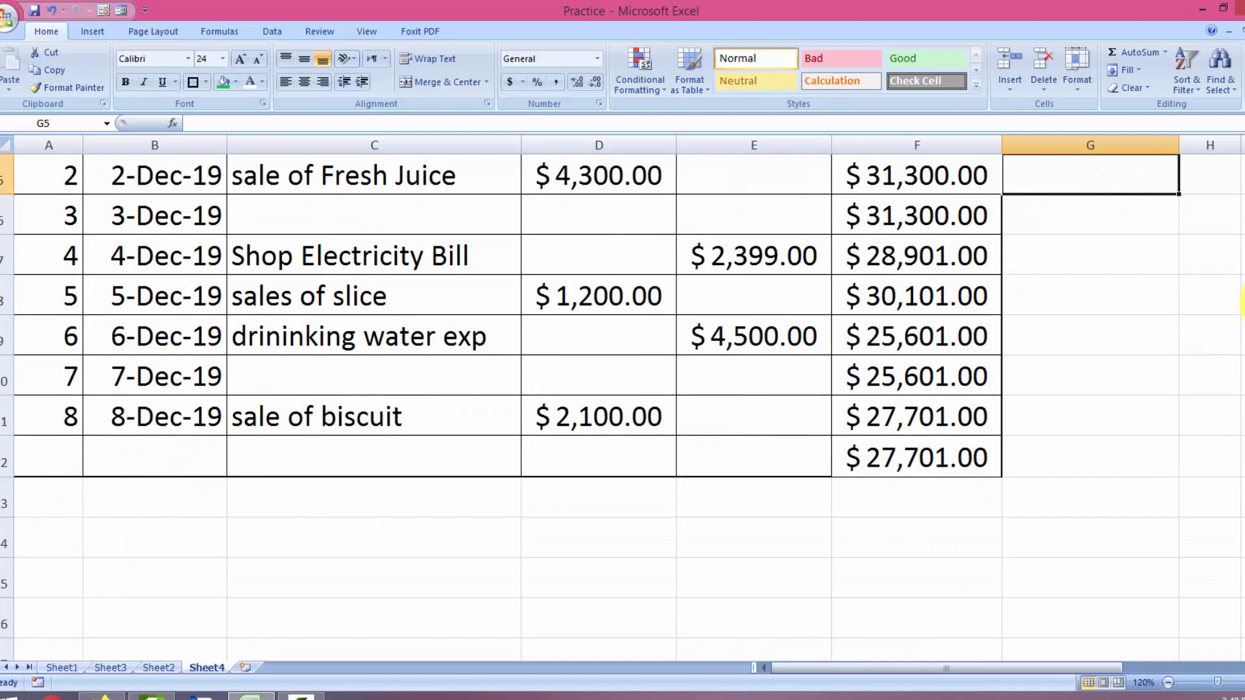
{"action": "left_click", "coordinate": [589, 413]}
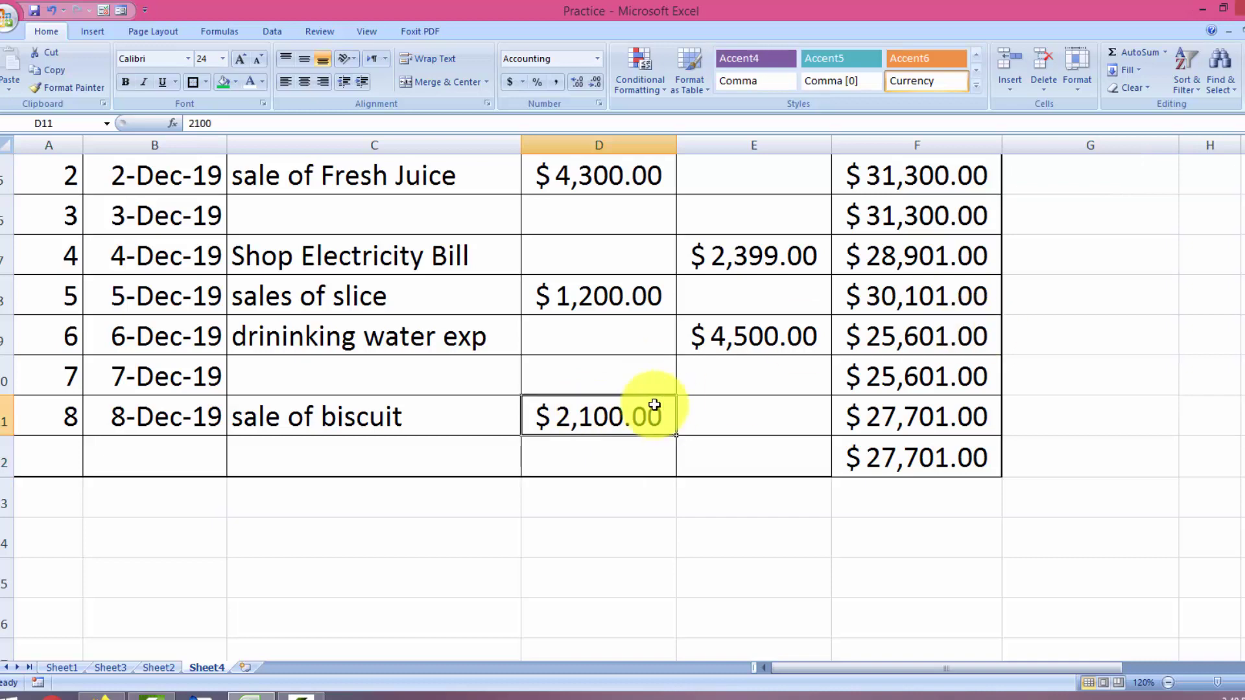
{"action": "key", "text": "Delete"}
{"action": "left_click", "coordinate": [1095, 327]}
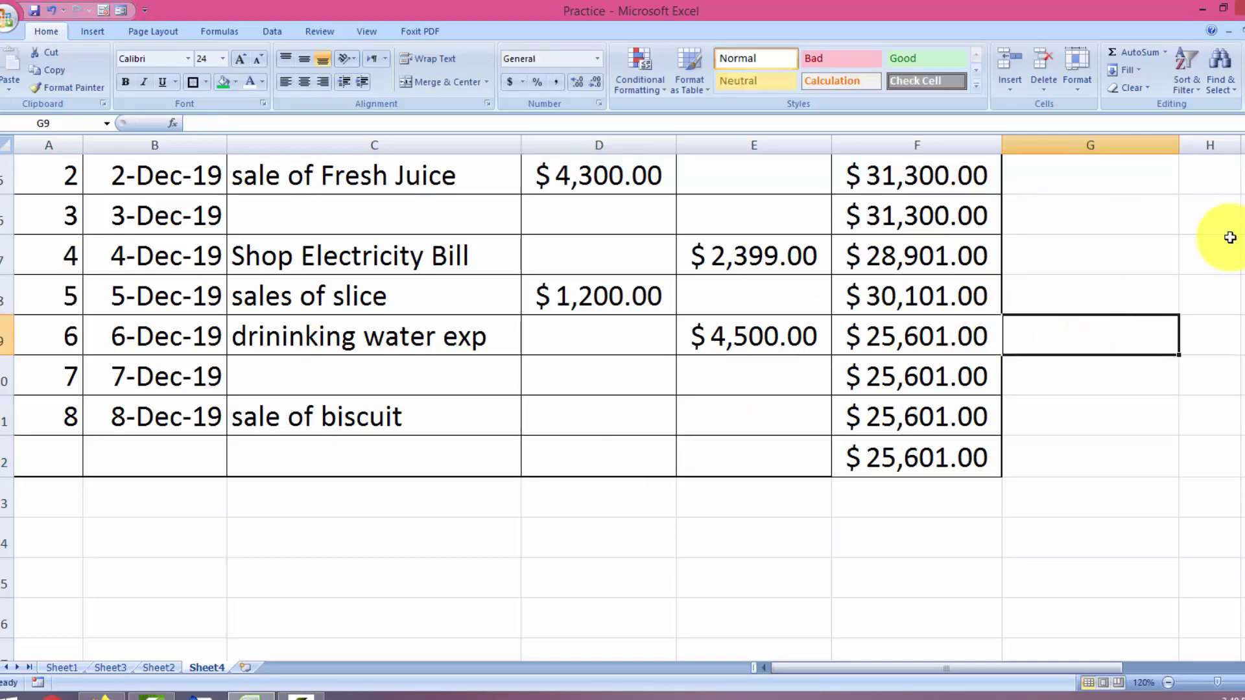
{"action": "scroll", "coordinate": [1235, 170], "scroll_direction": "up", "scroll_amount": 2}
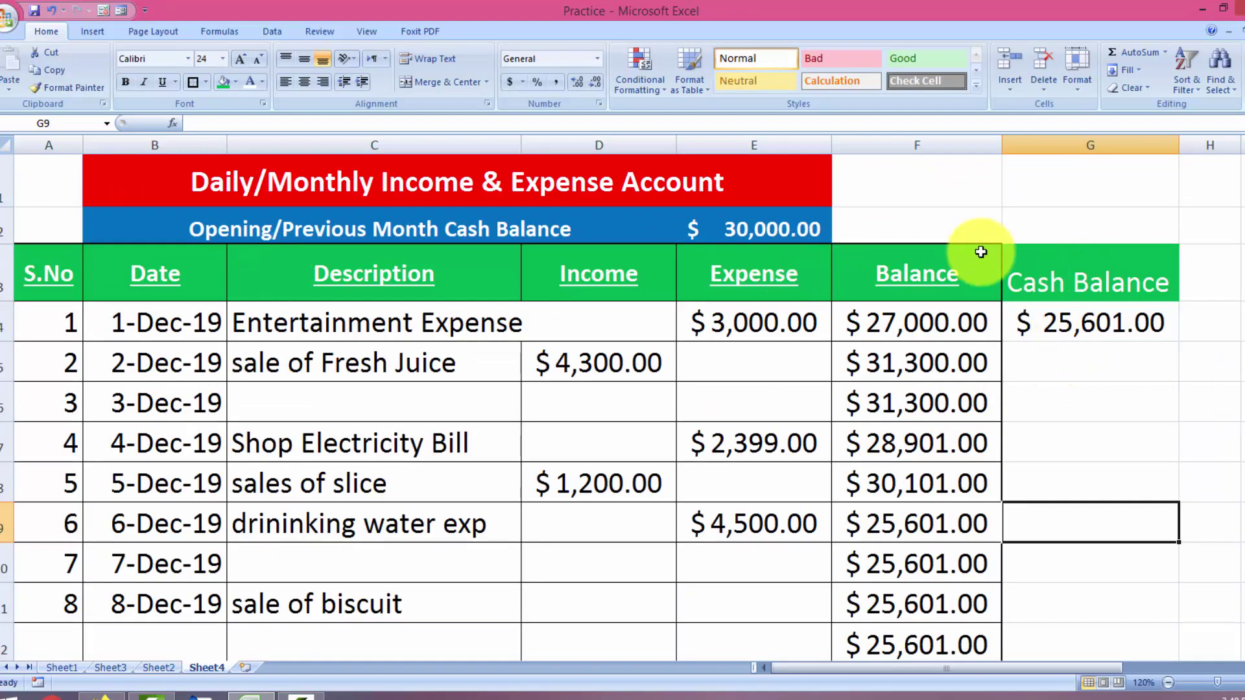
- Apply all borders and a thick box border to the table A3:G12, including the Cash Balance column
{"action": "left_click_drag", "start_coordinate": [56, 259], "coordinate": [1017, 283]}
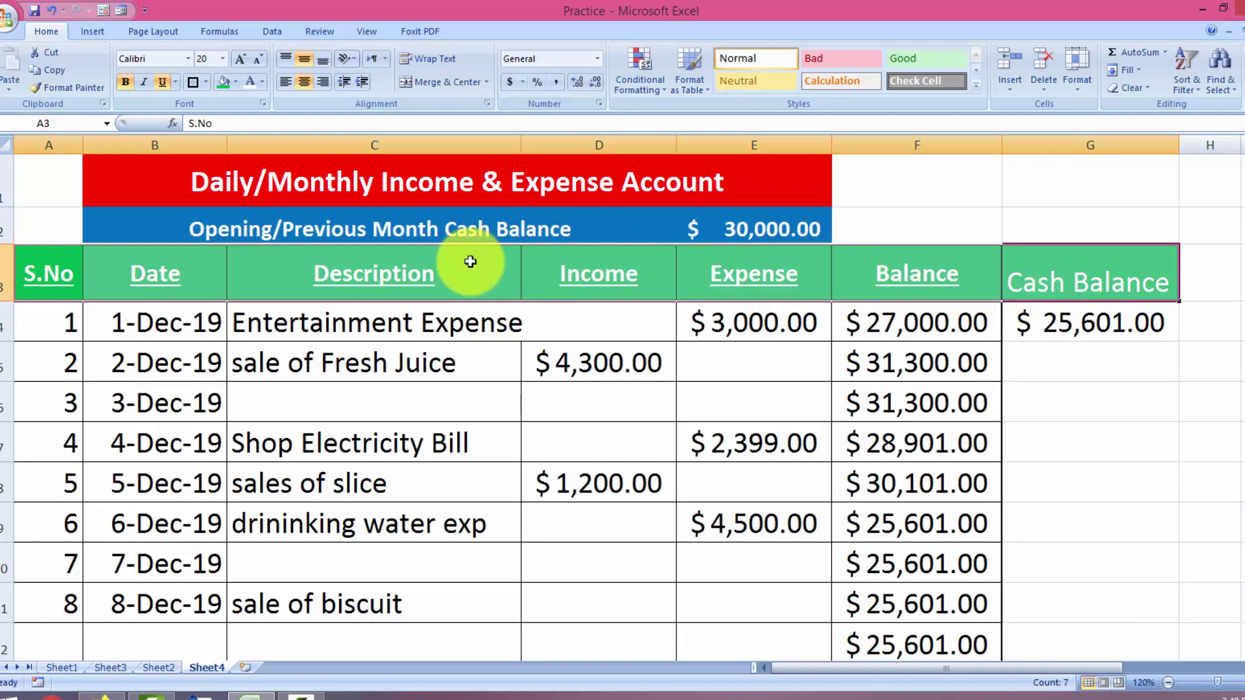
{"action": "left_click_drag", "start_coordinate": [69, 264], "coordinate": [1041, 550]}
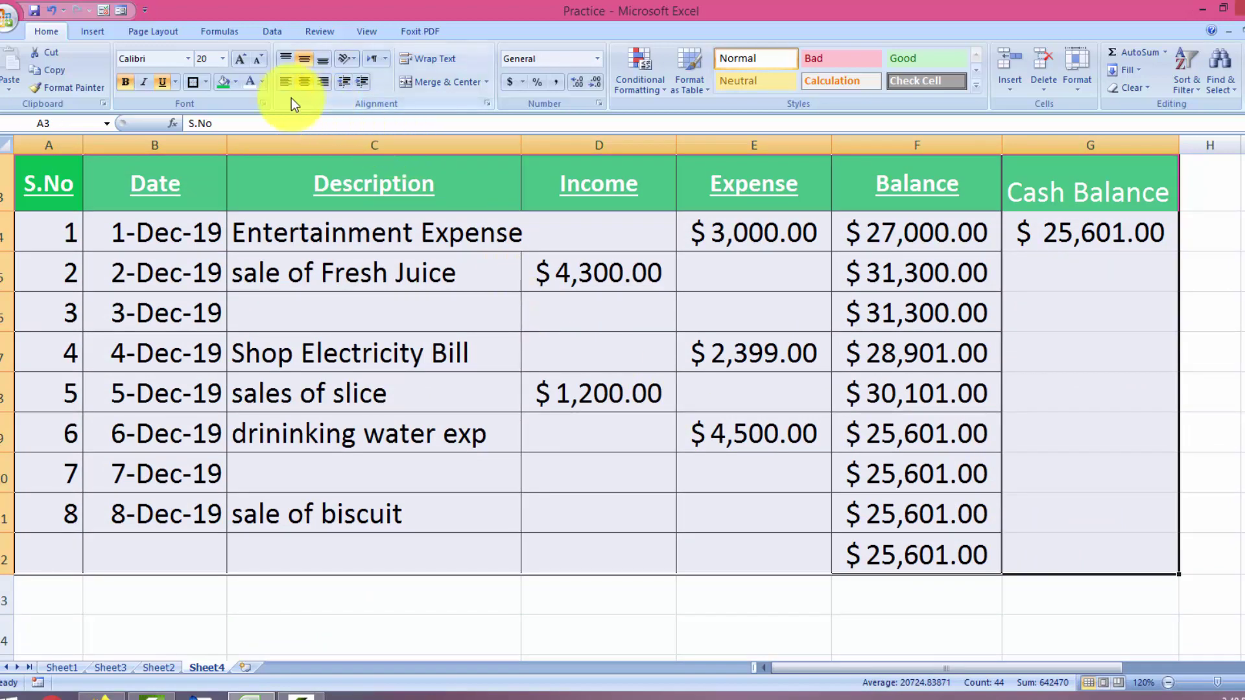
{"action": "left_click", "coordinate": [207, 84]}
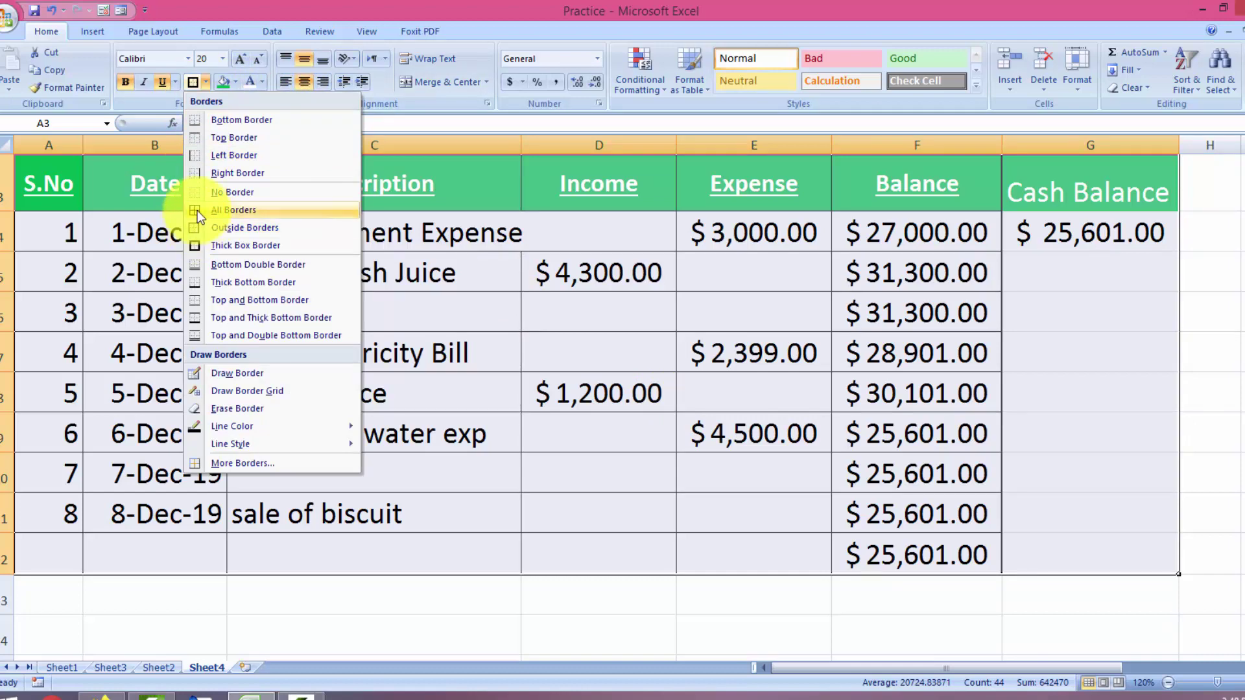
{"action": "left_click", "coordinate": [197, 210]}
{"action": "left_click", "coordinate": [207, 83]}
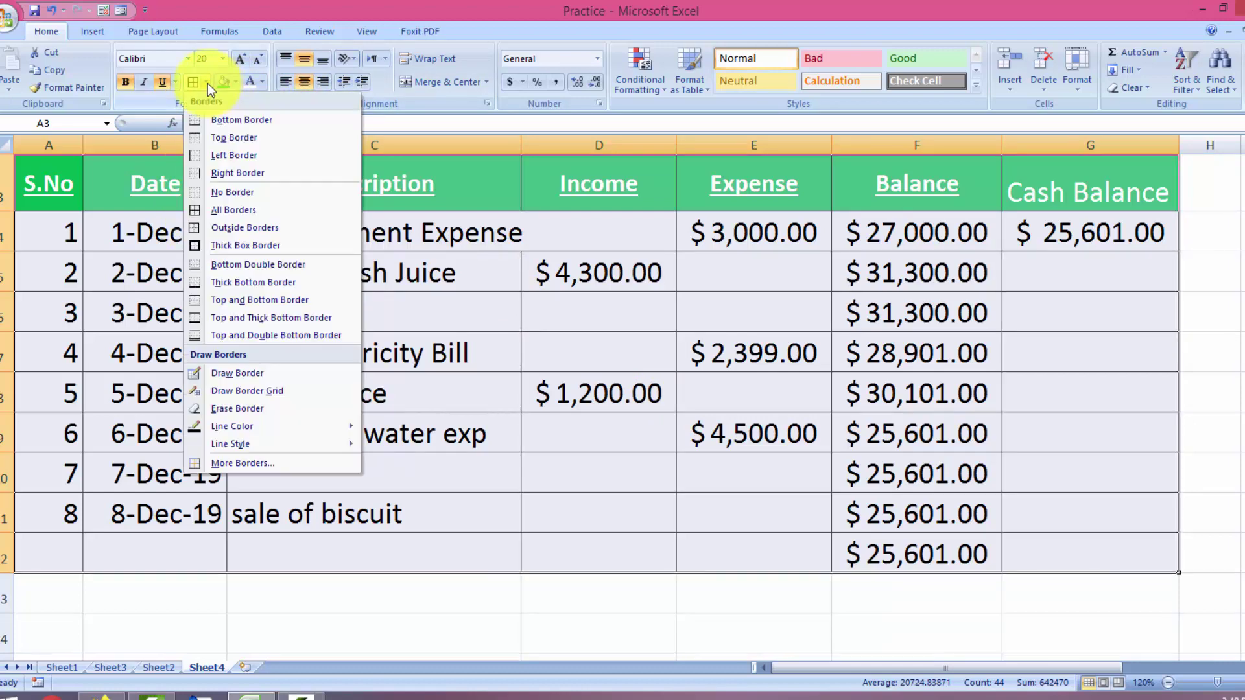
{"action": "left_click", "coordinate": [197, 245]}
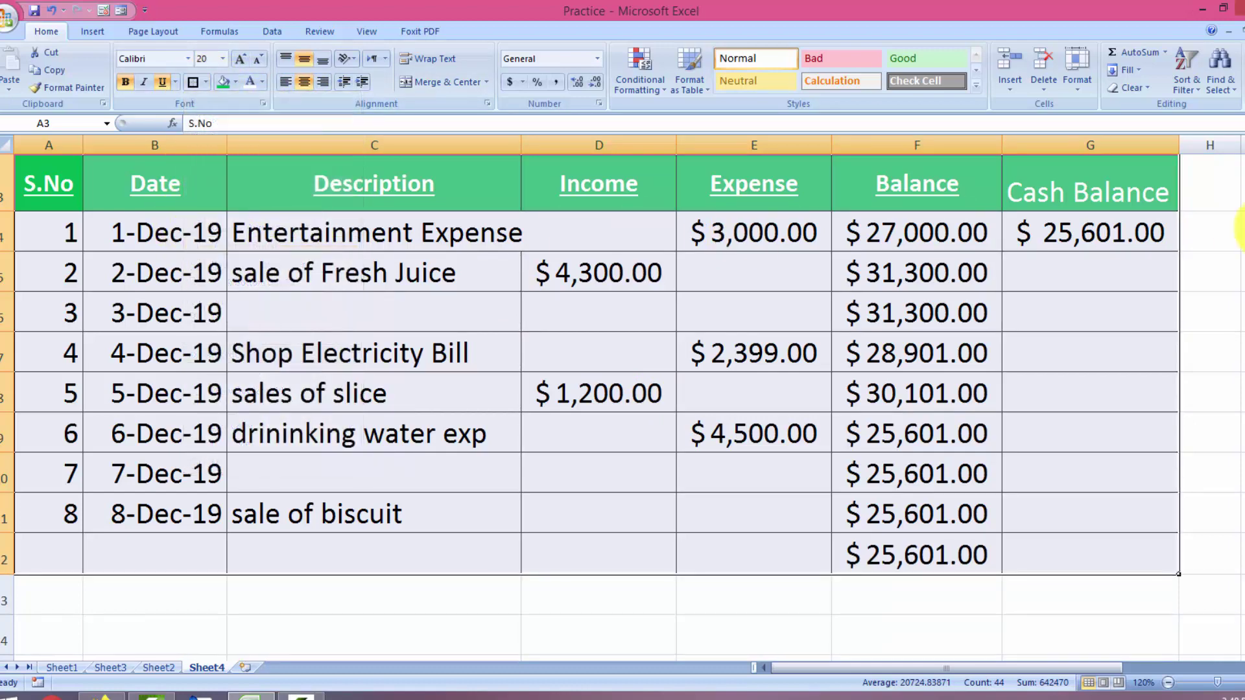
- Extend the merged, centered sheet title across B1:F1 and move the opening balance amount from E2 to F2
{"action": "scroll", "coordinate": [1239, 188], "scroll_direction": "up", "scroll_amount": 1}
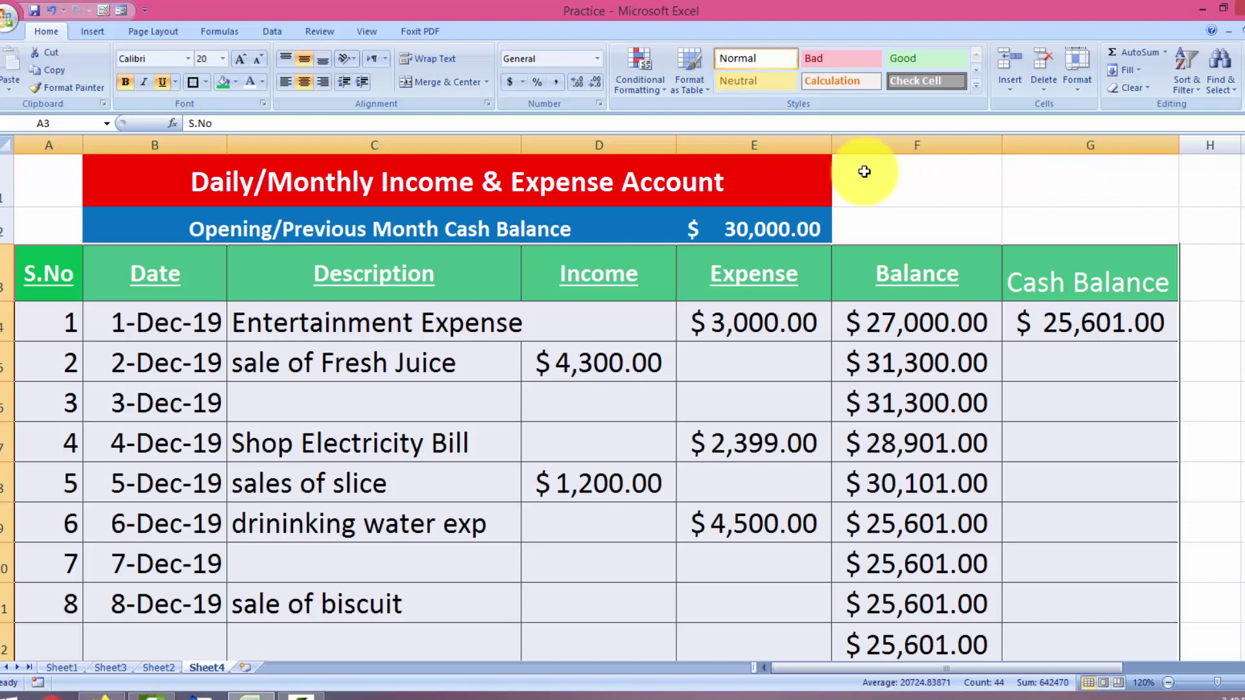
{"action": "left_click_drag", "start_coordinate": [826, 163], "coordinate": [866, 173]}
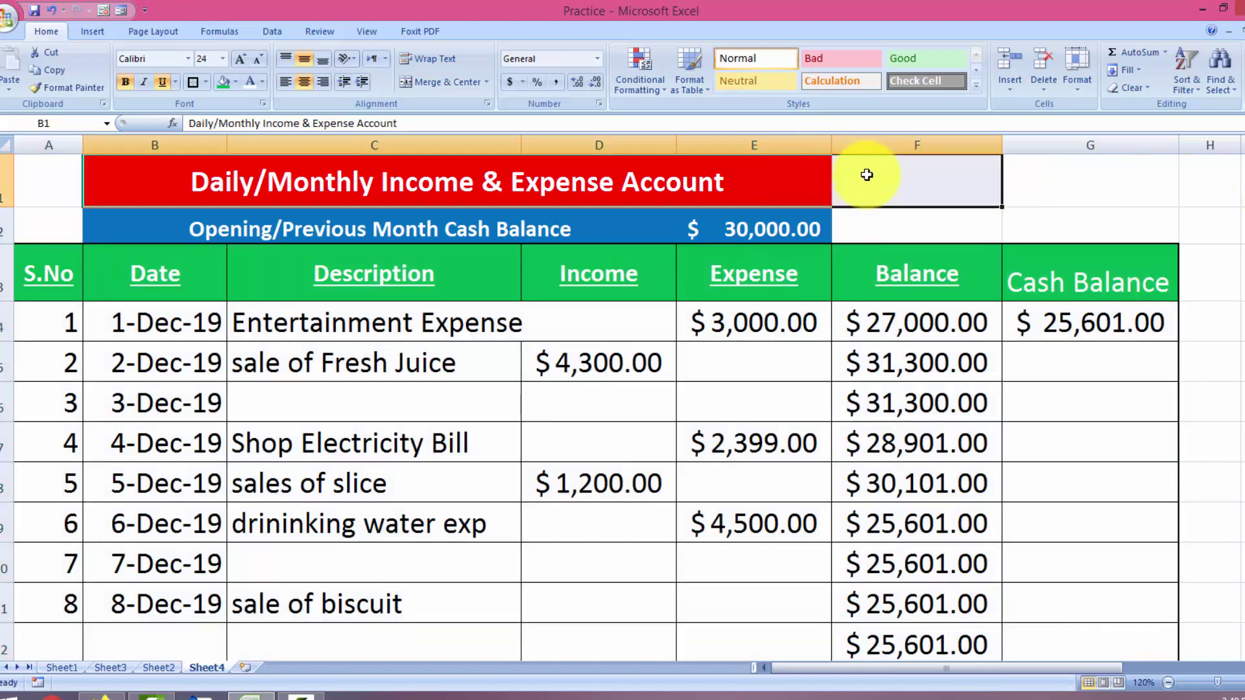
{"action": "left_click", "coordinate": [454, 86]}
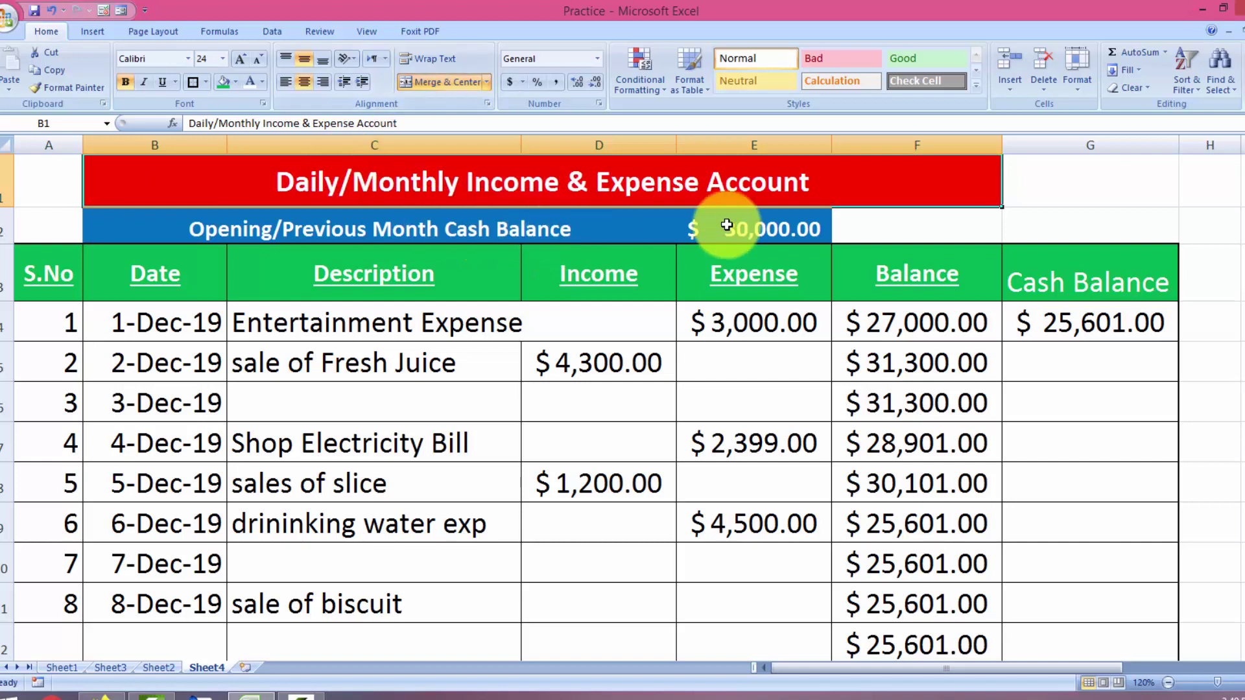
{"action": "left_click", "coordinate": [729, 225]}
{"action": "key", "text": "ctrl+c"}
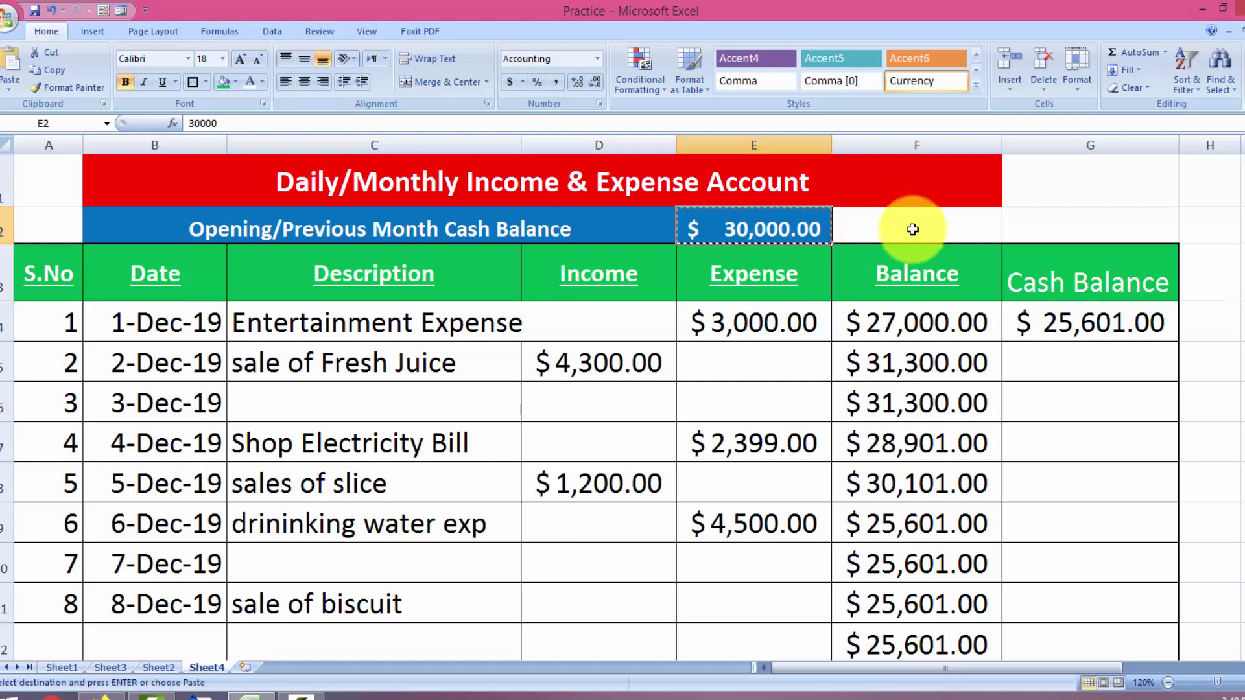
{"action": "left_click", "coordinate": [899, 227]}
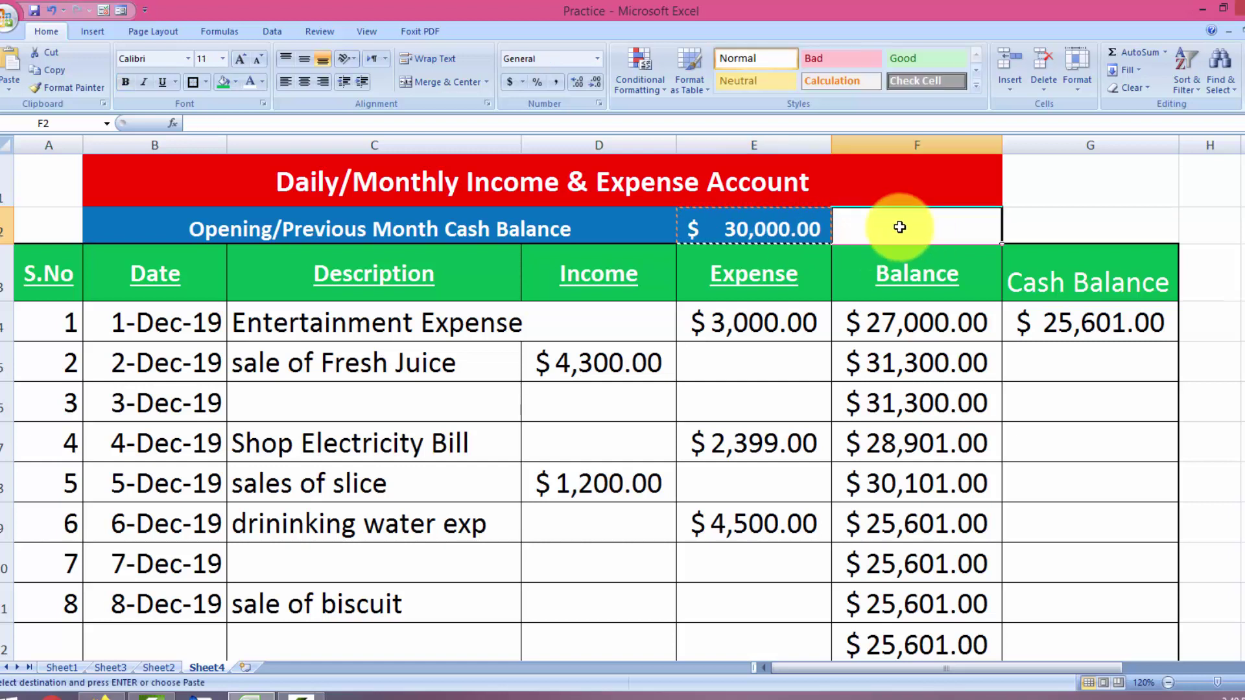
{"action": "key", "text": "ctrl+v"}
- Merge and center the Opening/Previous Month Cash Balance label across B2:E2
{"action": "left_click_drag", "start_coordinate": [570, 224], "coordinate": [687, 232]}
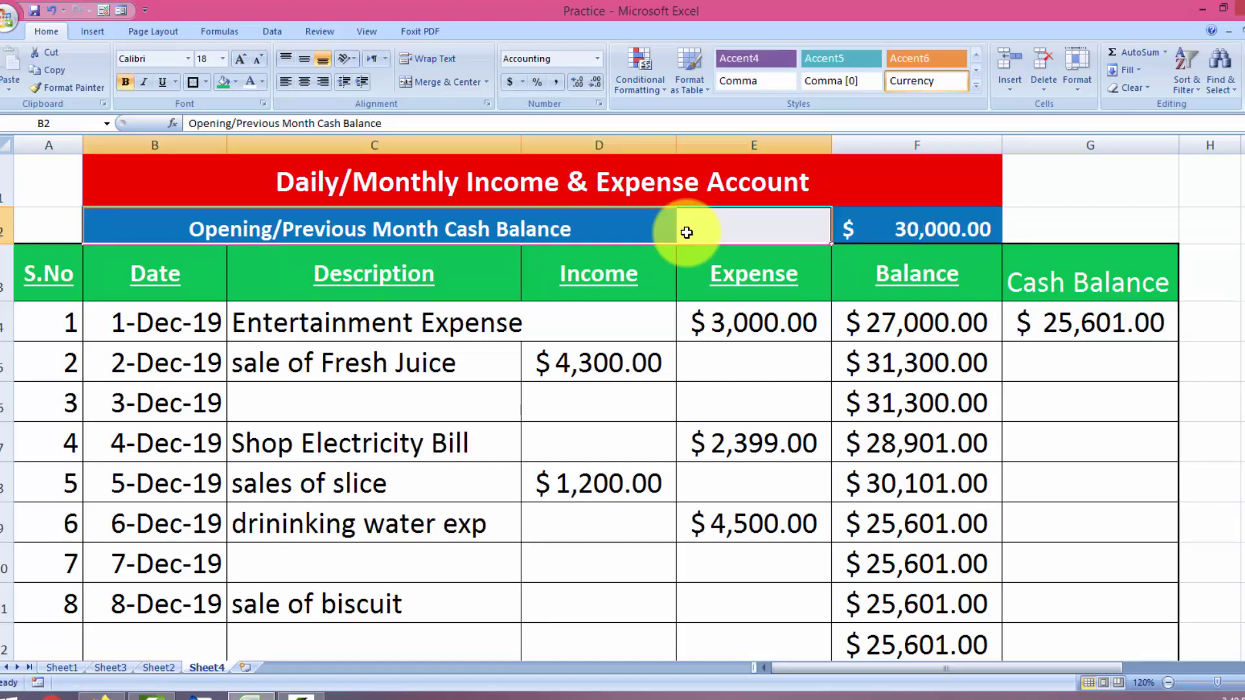
{"action": "left_click", "coordinate": [433, 79]}
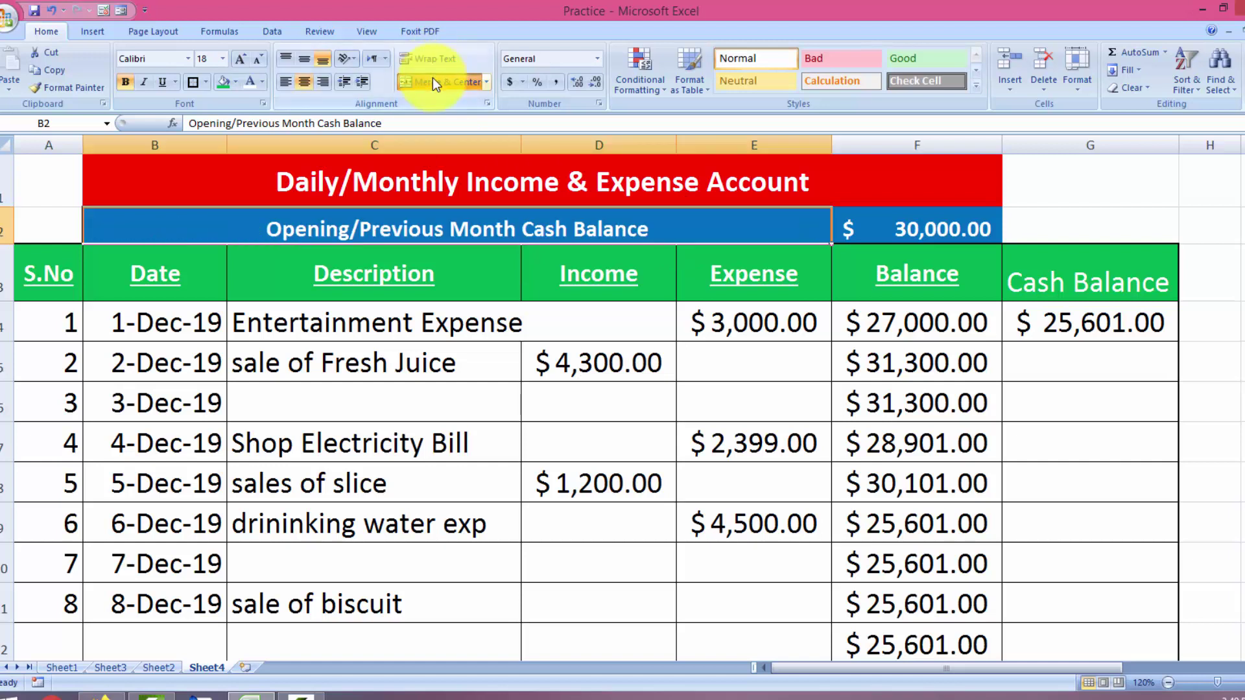
{"action": "left_click", "coordinate": [492, 324]}
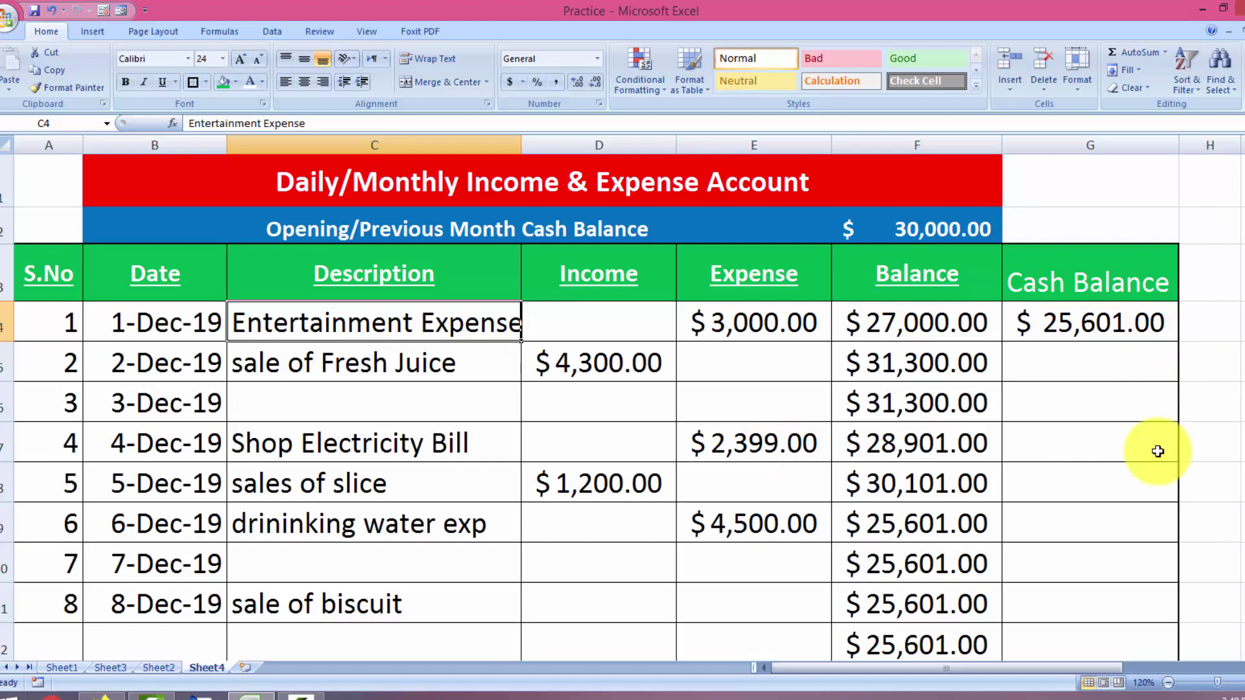
{"action": "scroll", "coordinate": [1239, 545], "scroll_direction": "down", "scroll_amount": 4}
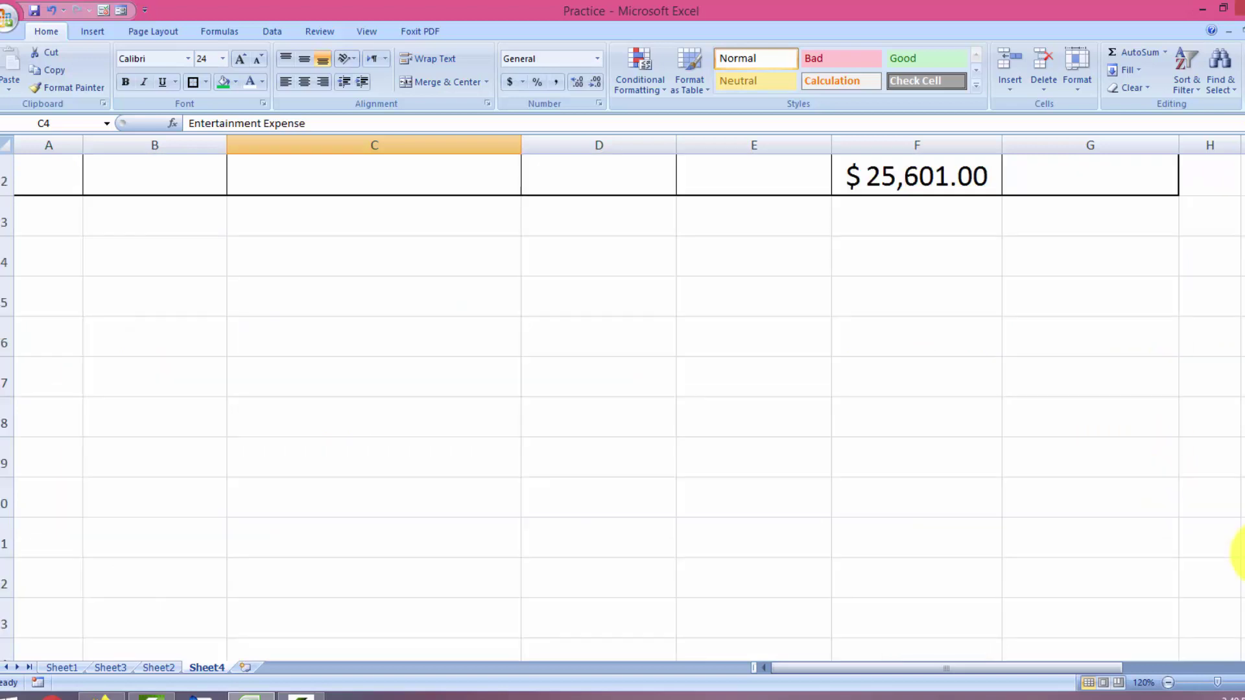
{"action": "scroll", "coordinate": [1240, 246], "scroll_direction": "up", "scroll_amount": 4}
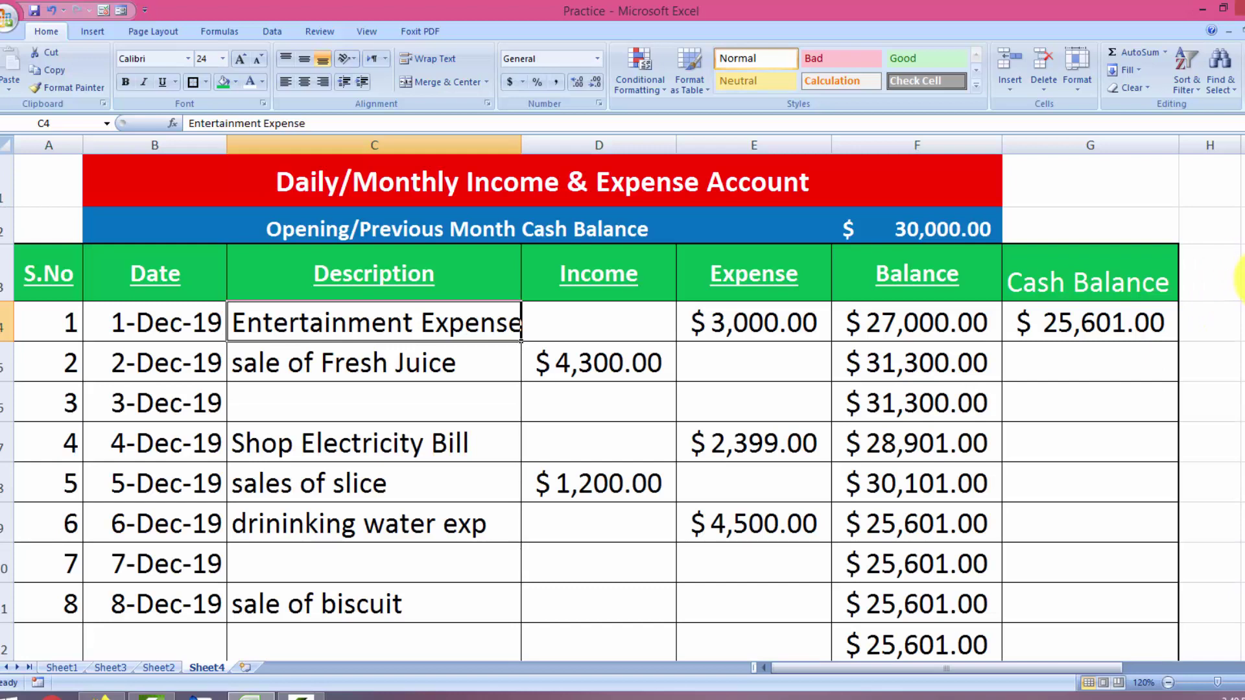
{"action": "scroll", "coordinate": [1240, 279], "scroll_direction": "down", "scroll_amount": 2}
{"action": "scroll", "coordinate": [746, 454], "scroll_direction": "up", "scroll_amount": 2}
{"action": "left_click", "coordinate": [840, 635]}
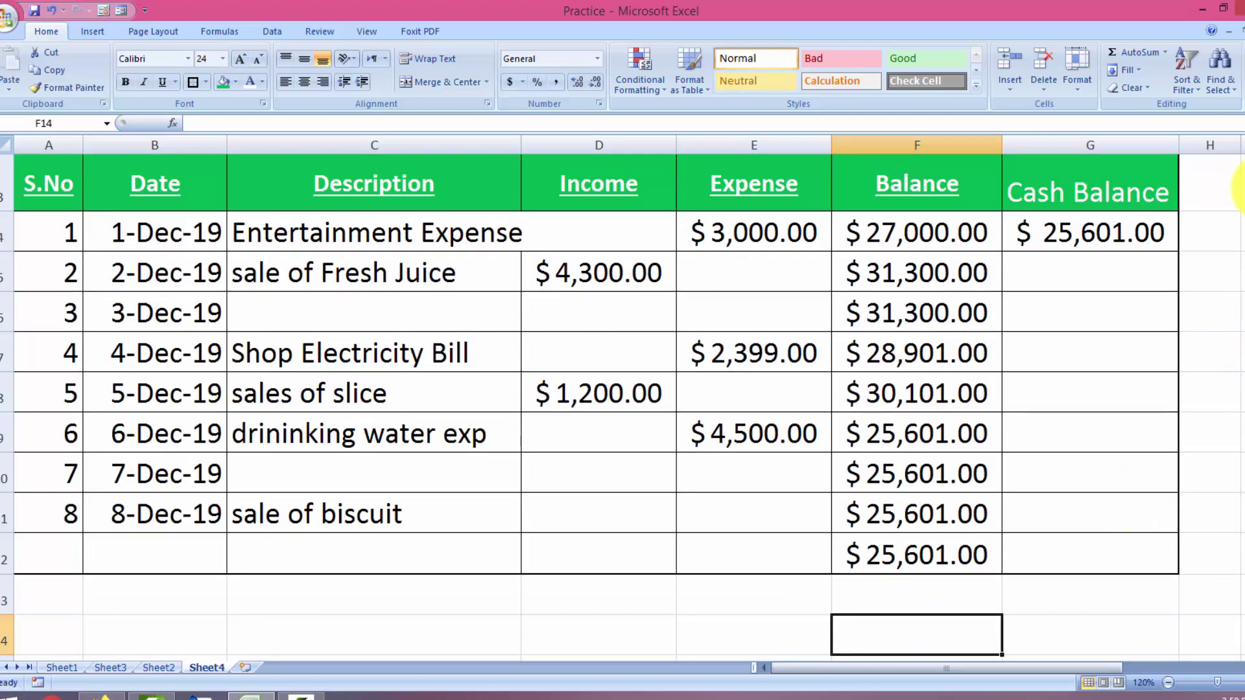
{"action": "scroll", "coordinate": [1240, 184], "scroll_direction": "up", "scroll_amount": 1}
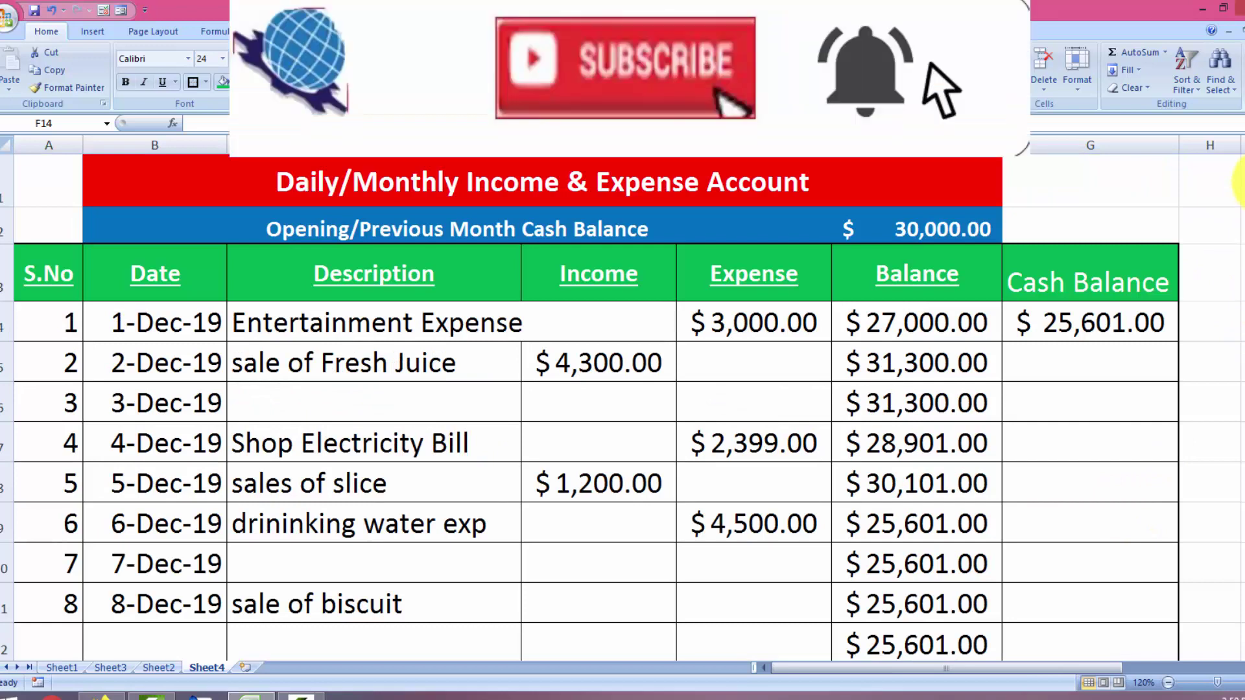
- Outline the opening balance amount in F2 with a thick box border and open Sheet2
{"action": "left_click", "coordinate": [888, 214]}
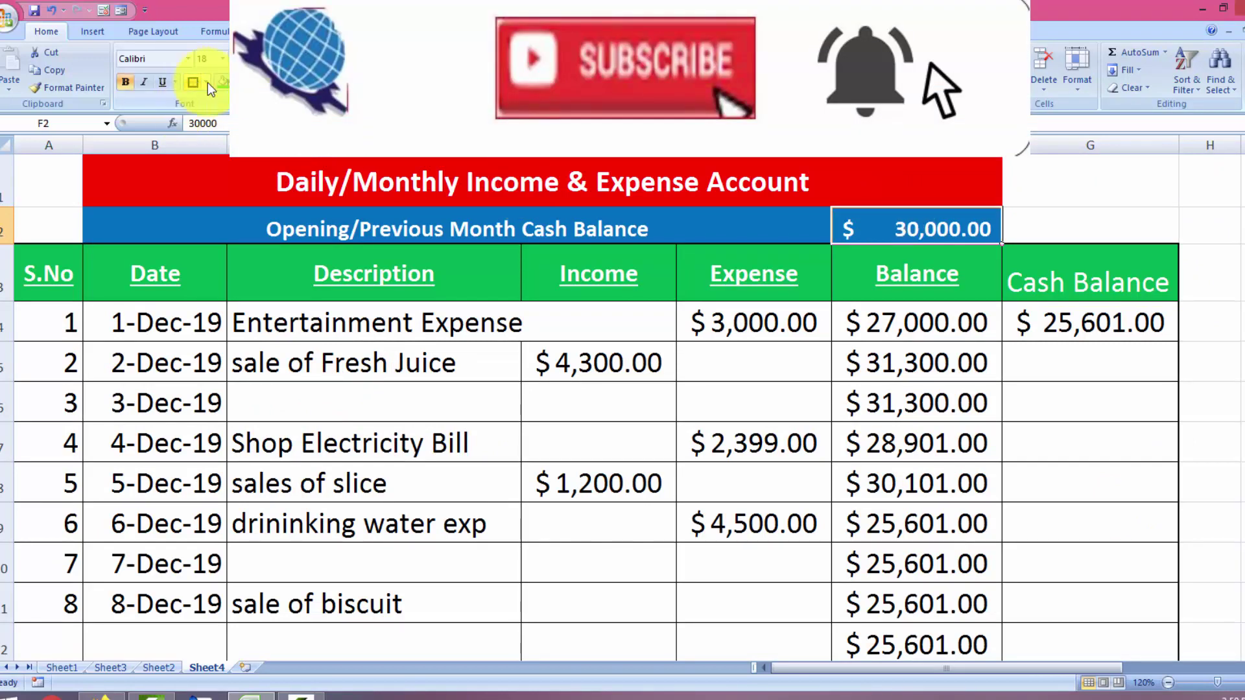
{"action": "left_click", "coordinate": [205, 559]}
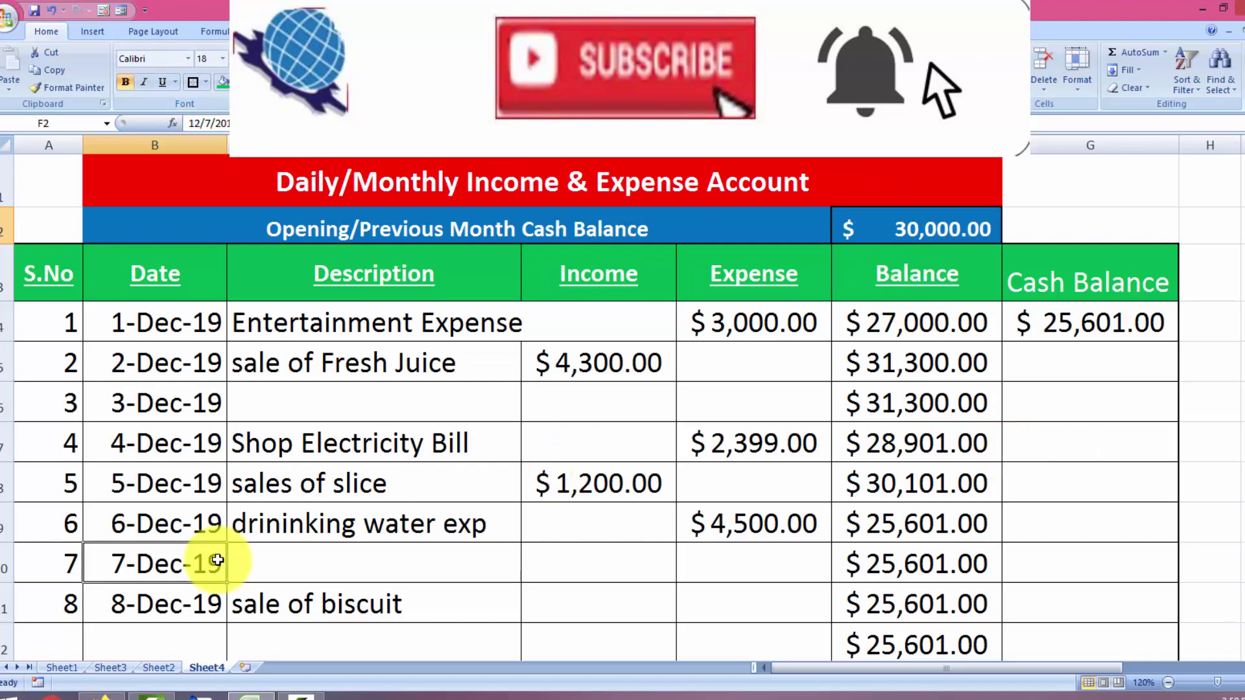
{"action": "left_click", "coordinate": [150, 668]}
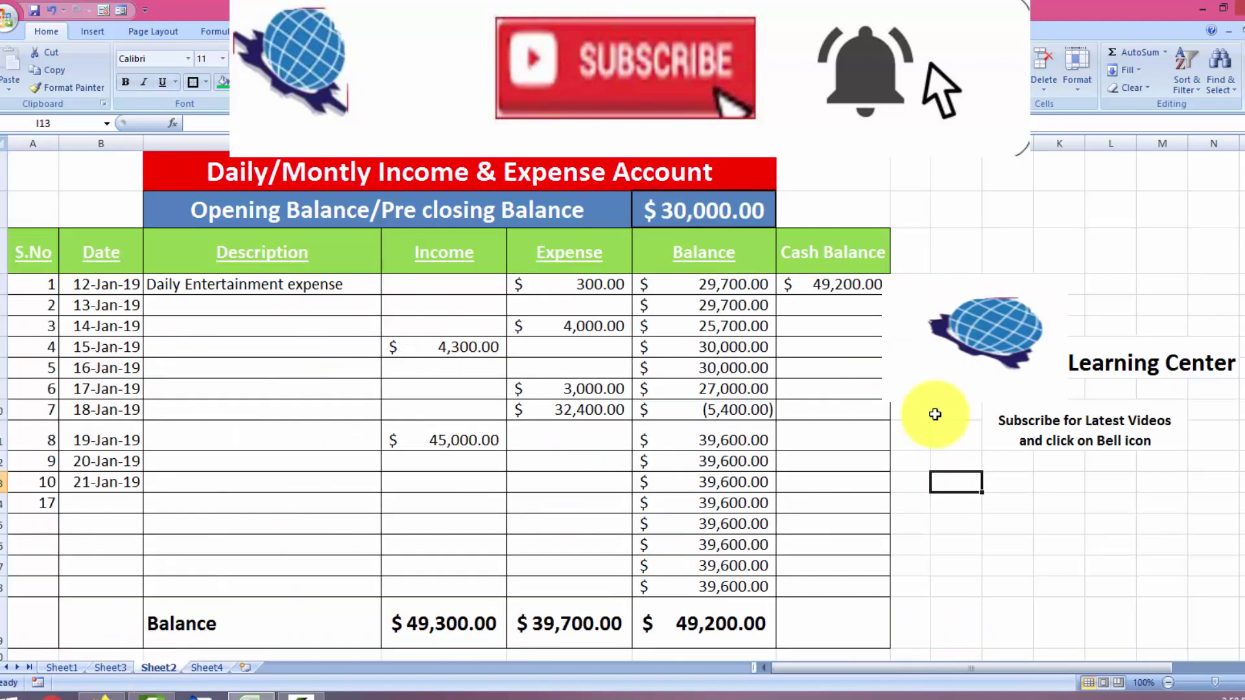